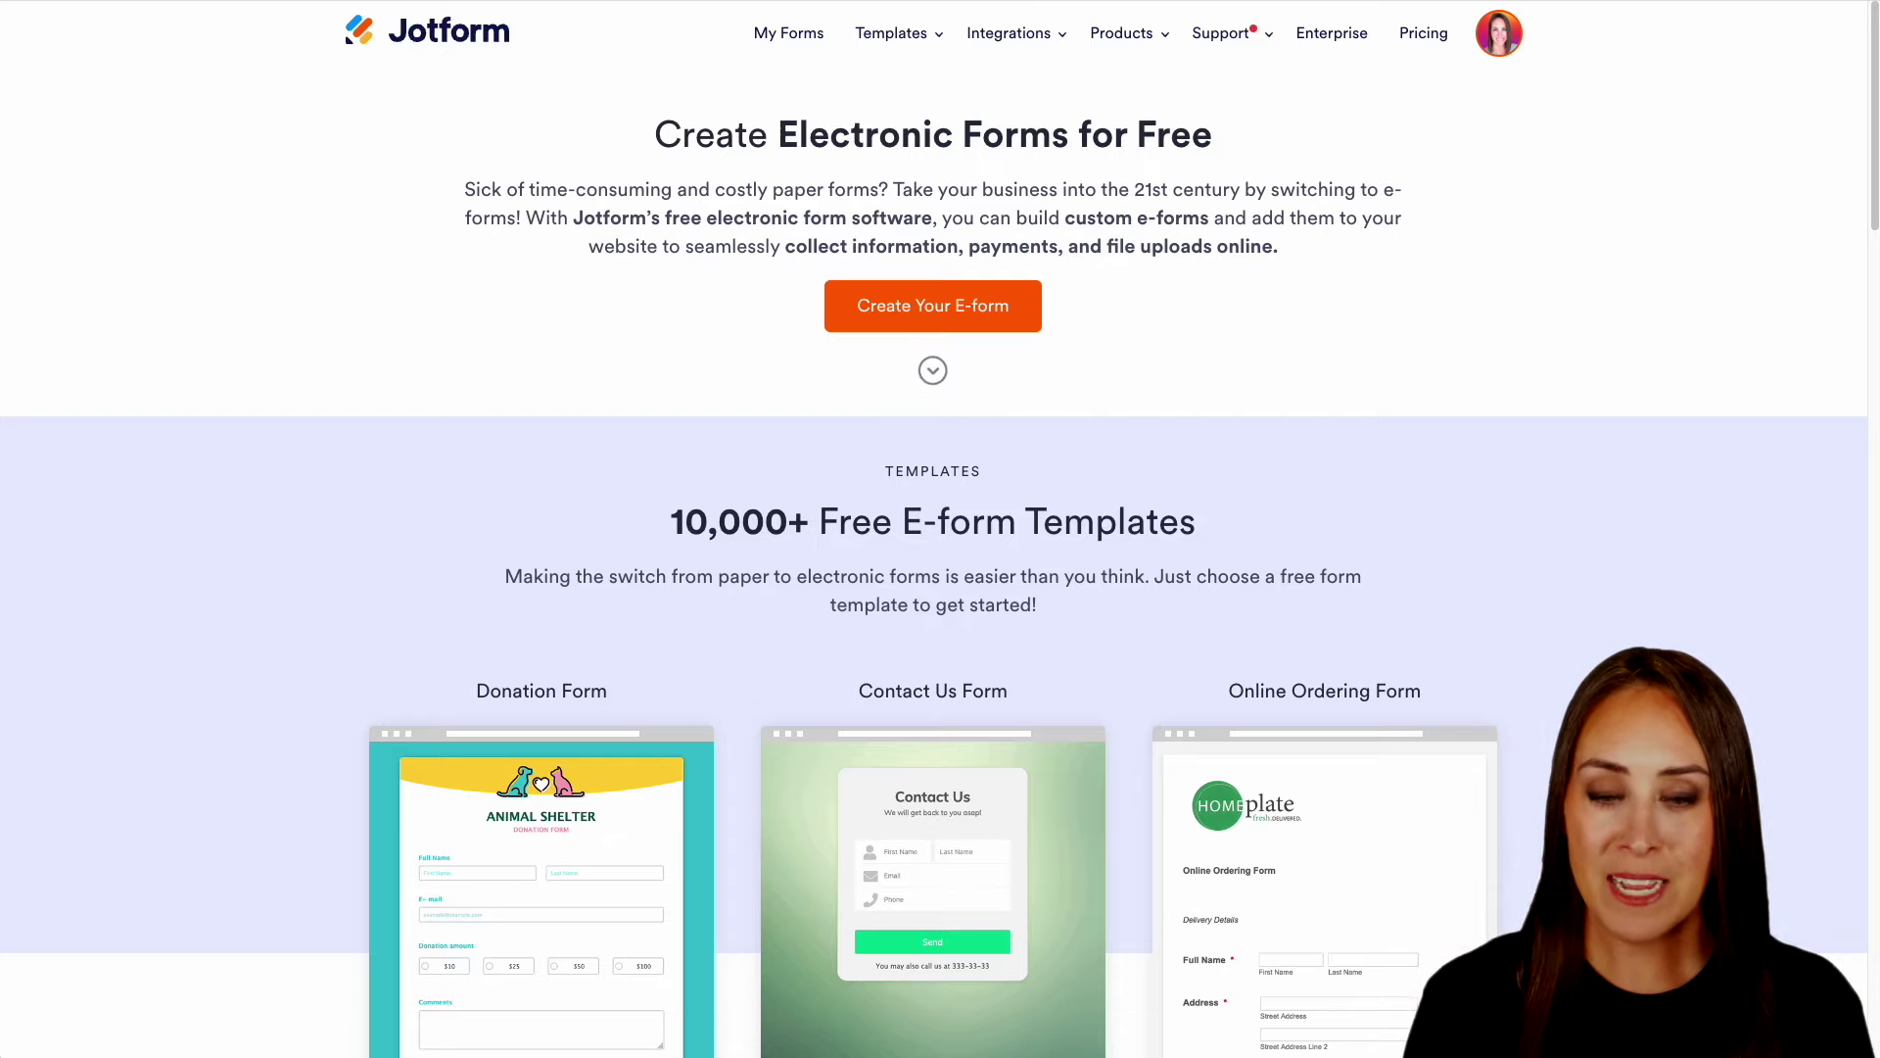
# Scroll down the Electronic Forms page to the template gallery with the Donation Form template
pyautogui.scroll(-5, 1675, 303)
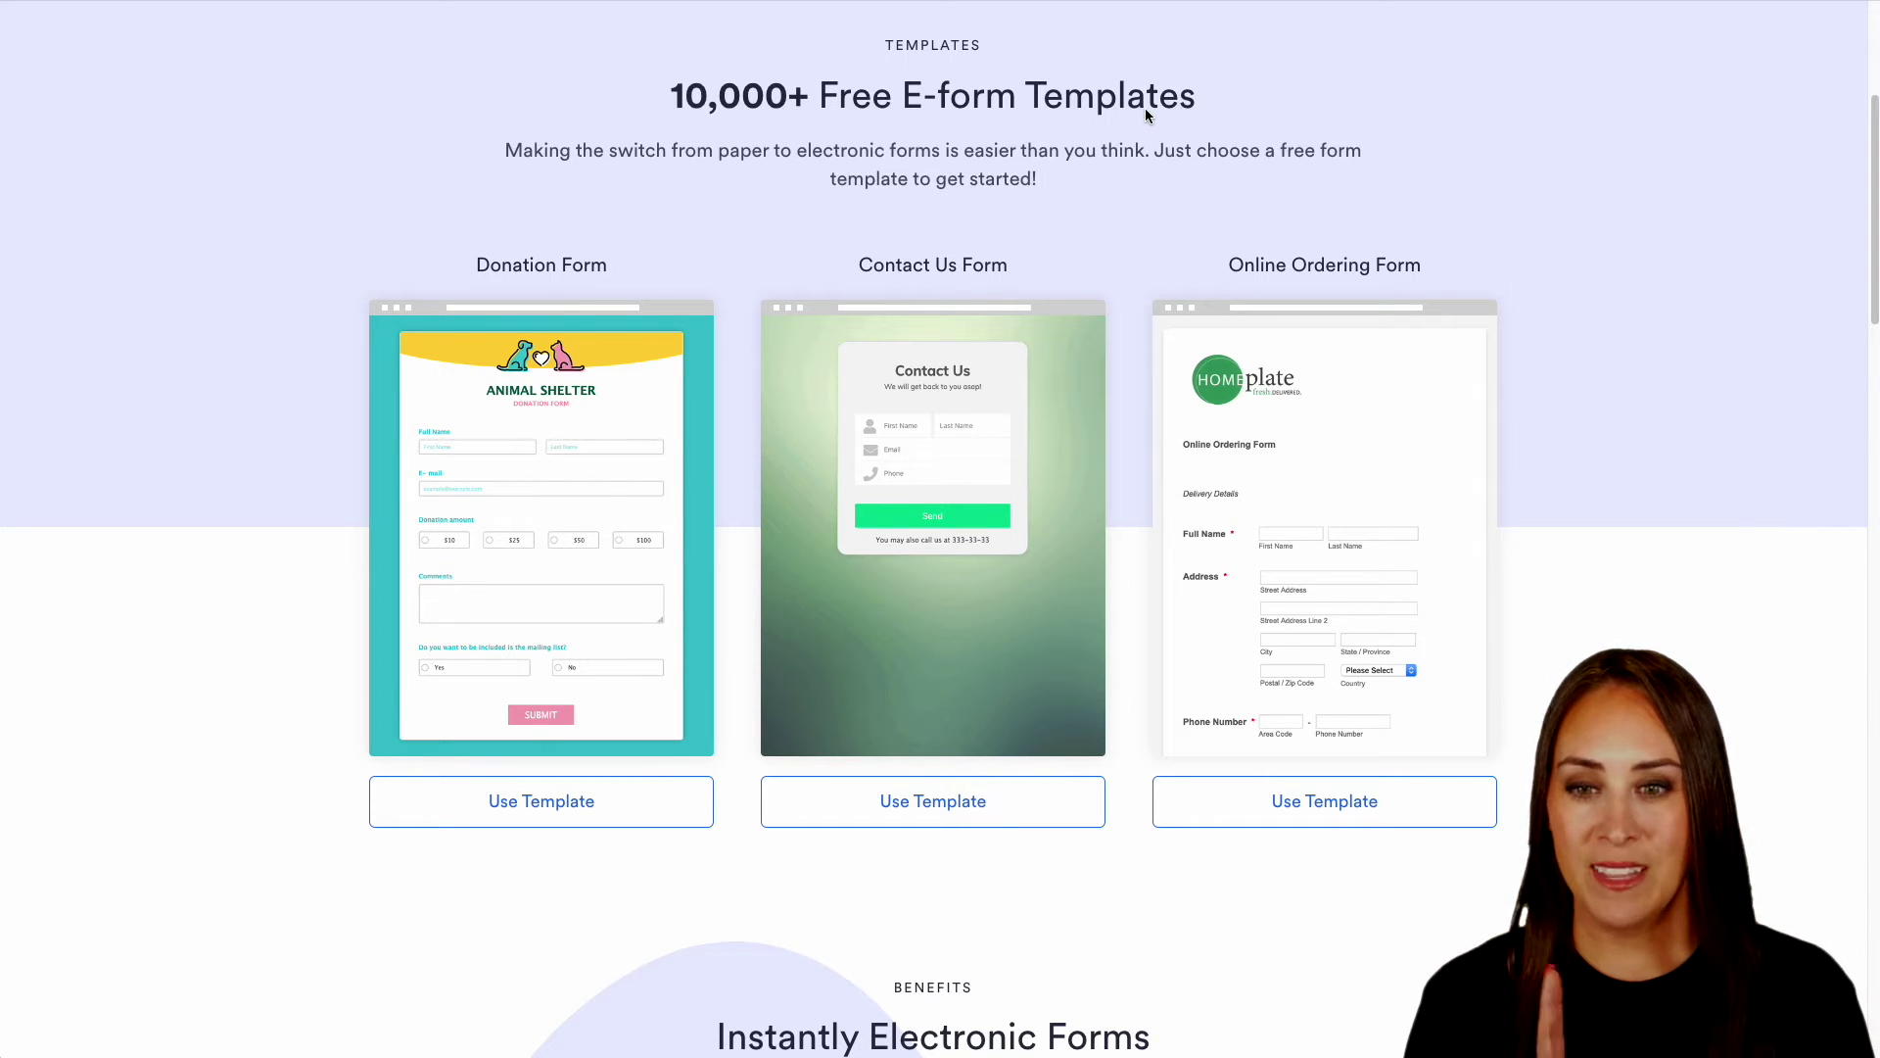
# Start a form from the Animal Shelter Donation Form template and scroll through its fields
pyautogui.click(471, 818)
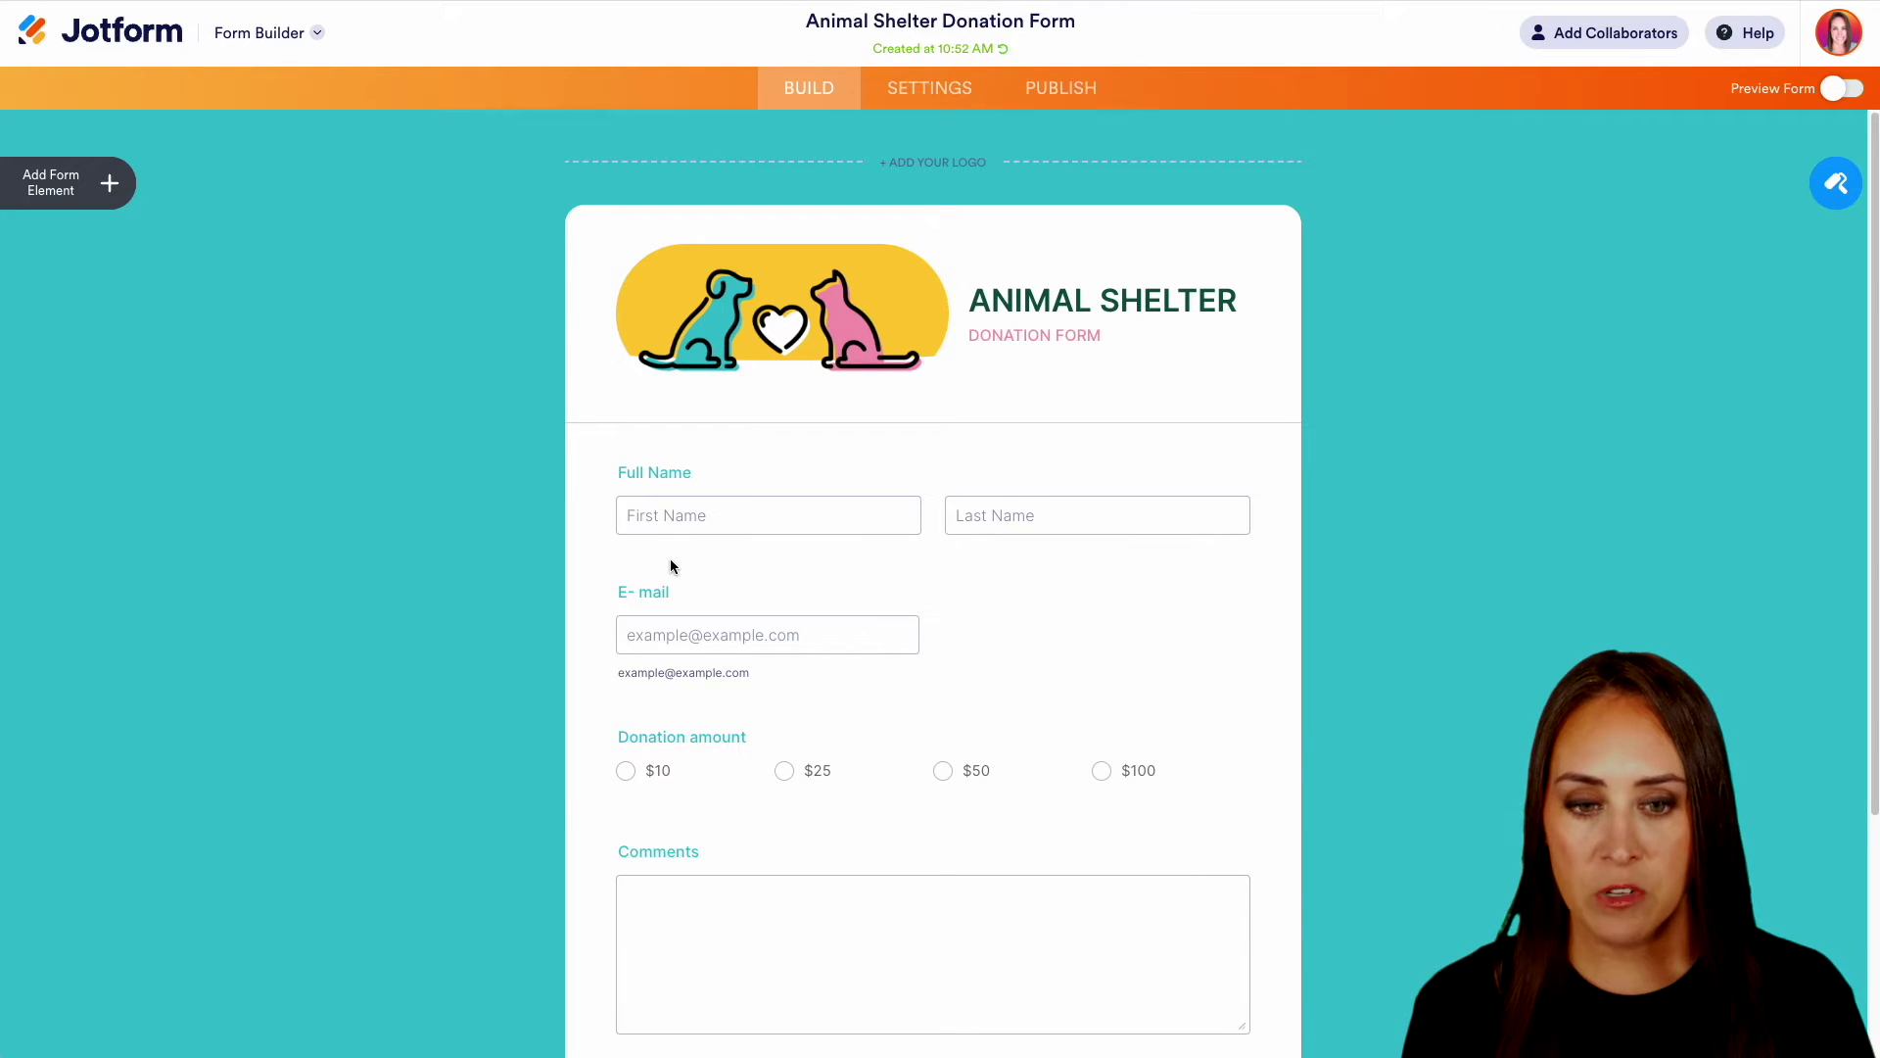
pyautogui.scroll(-4, 1107, 607)
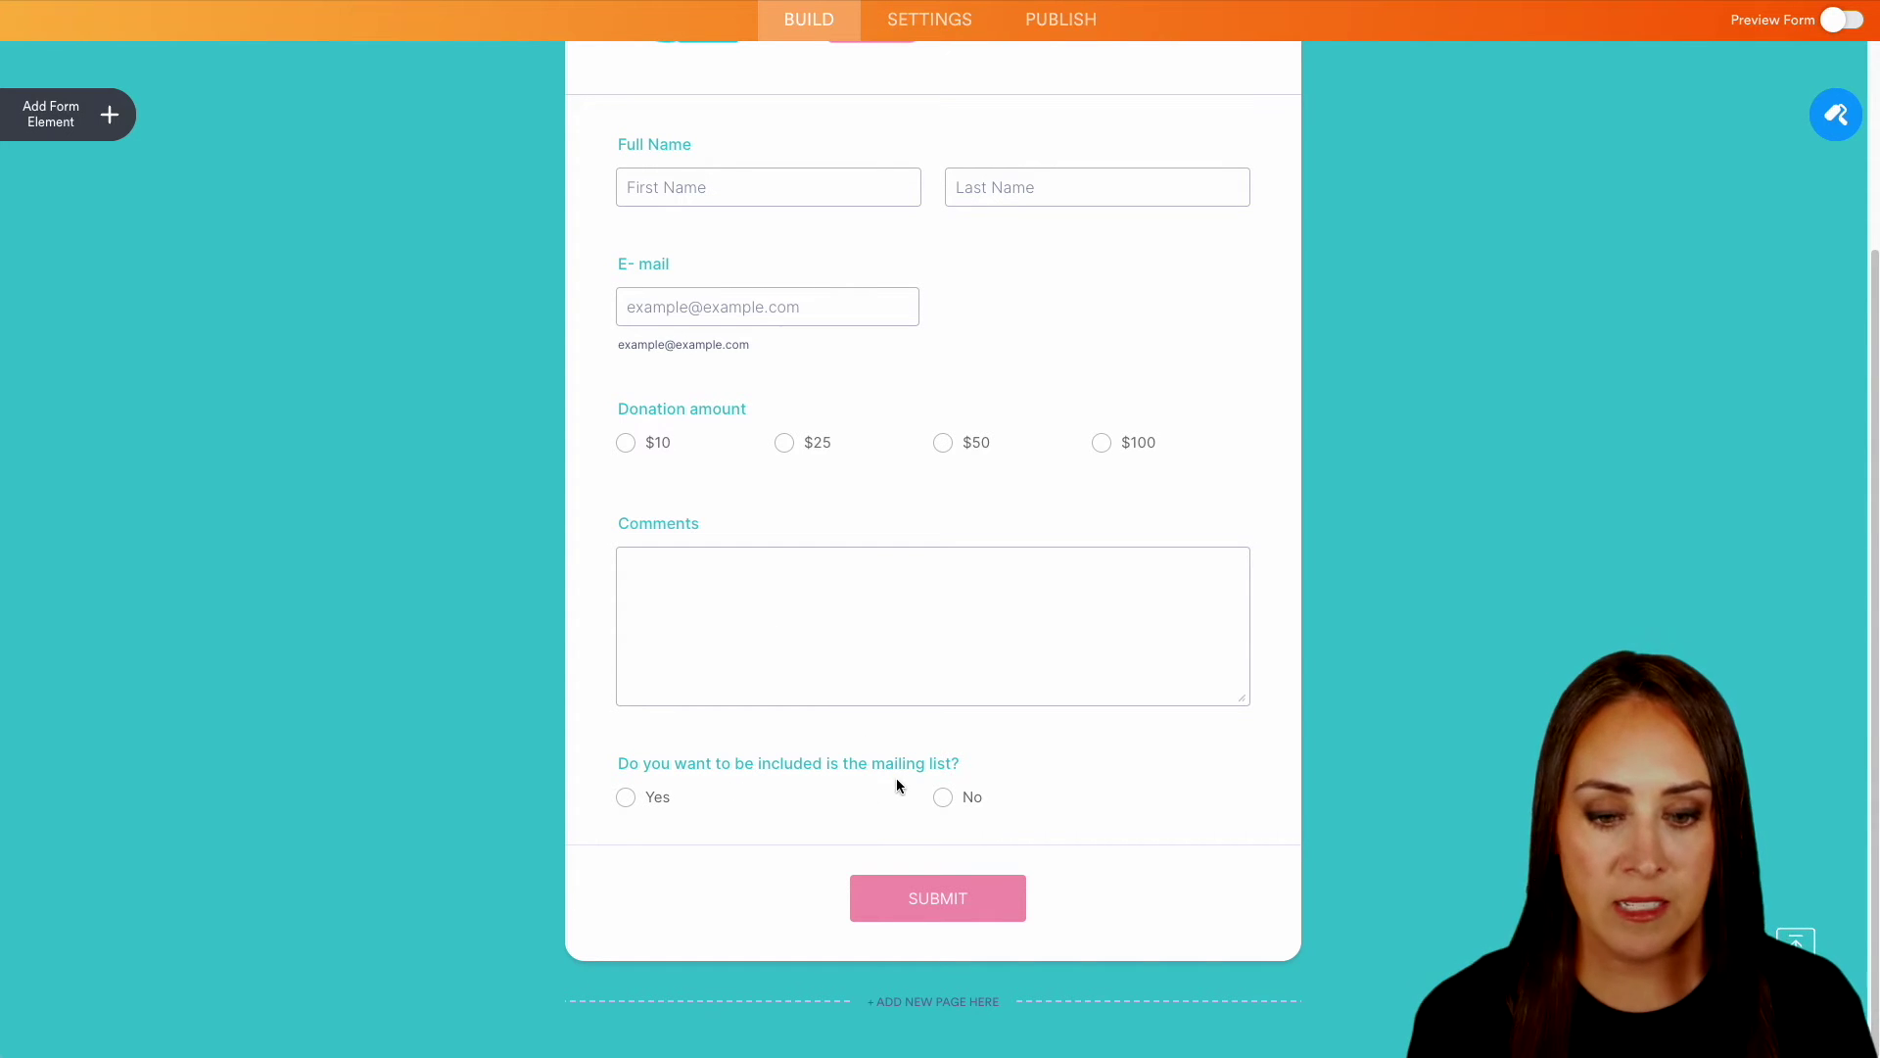
pyautogui.scroll(2, 1242, 816)
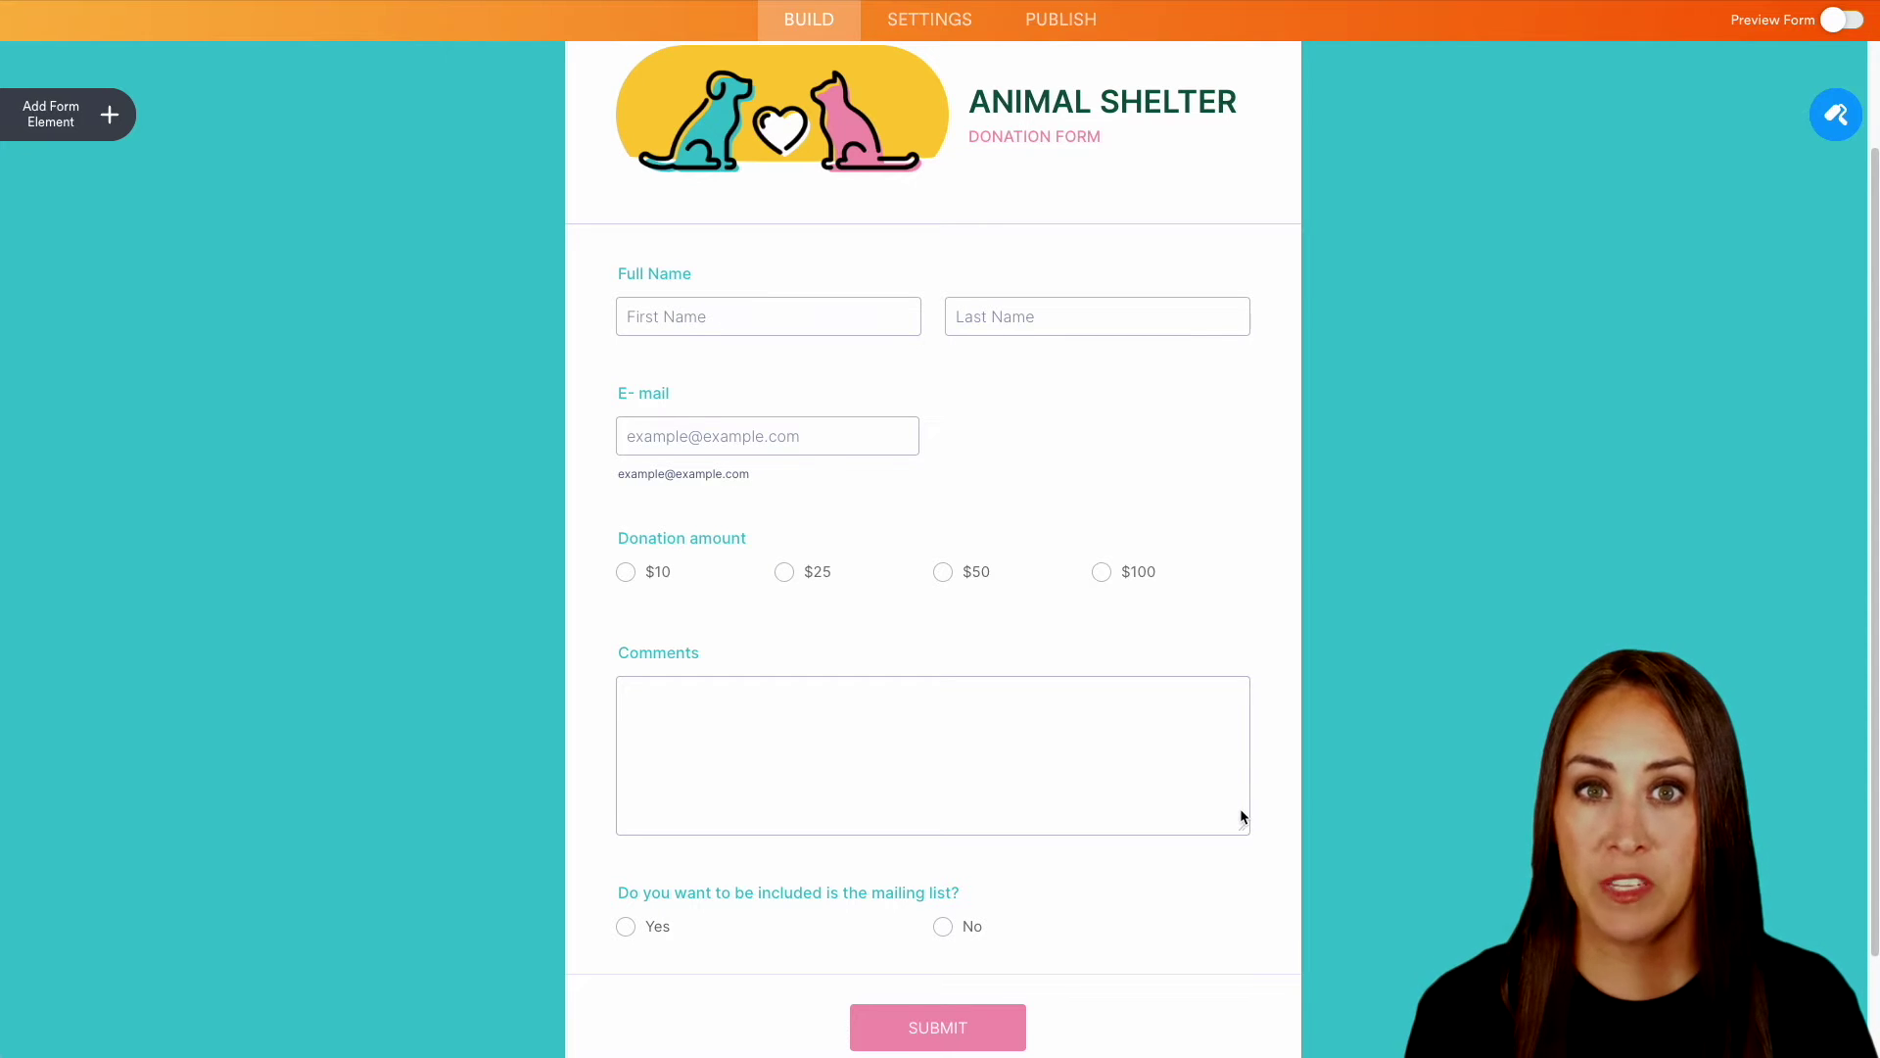
pyautogui.scroll(-1, 1241, 813)
pyautogui.scroll(-1, 1205, 857)
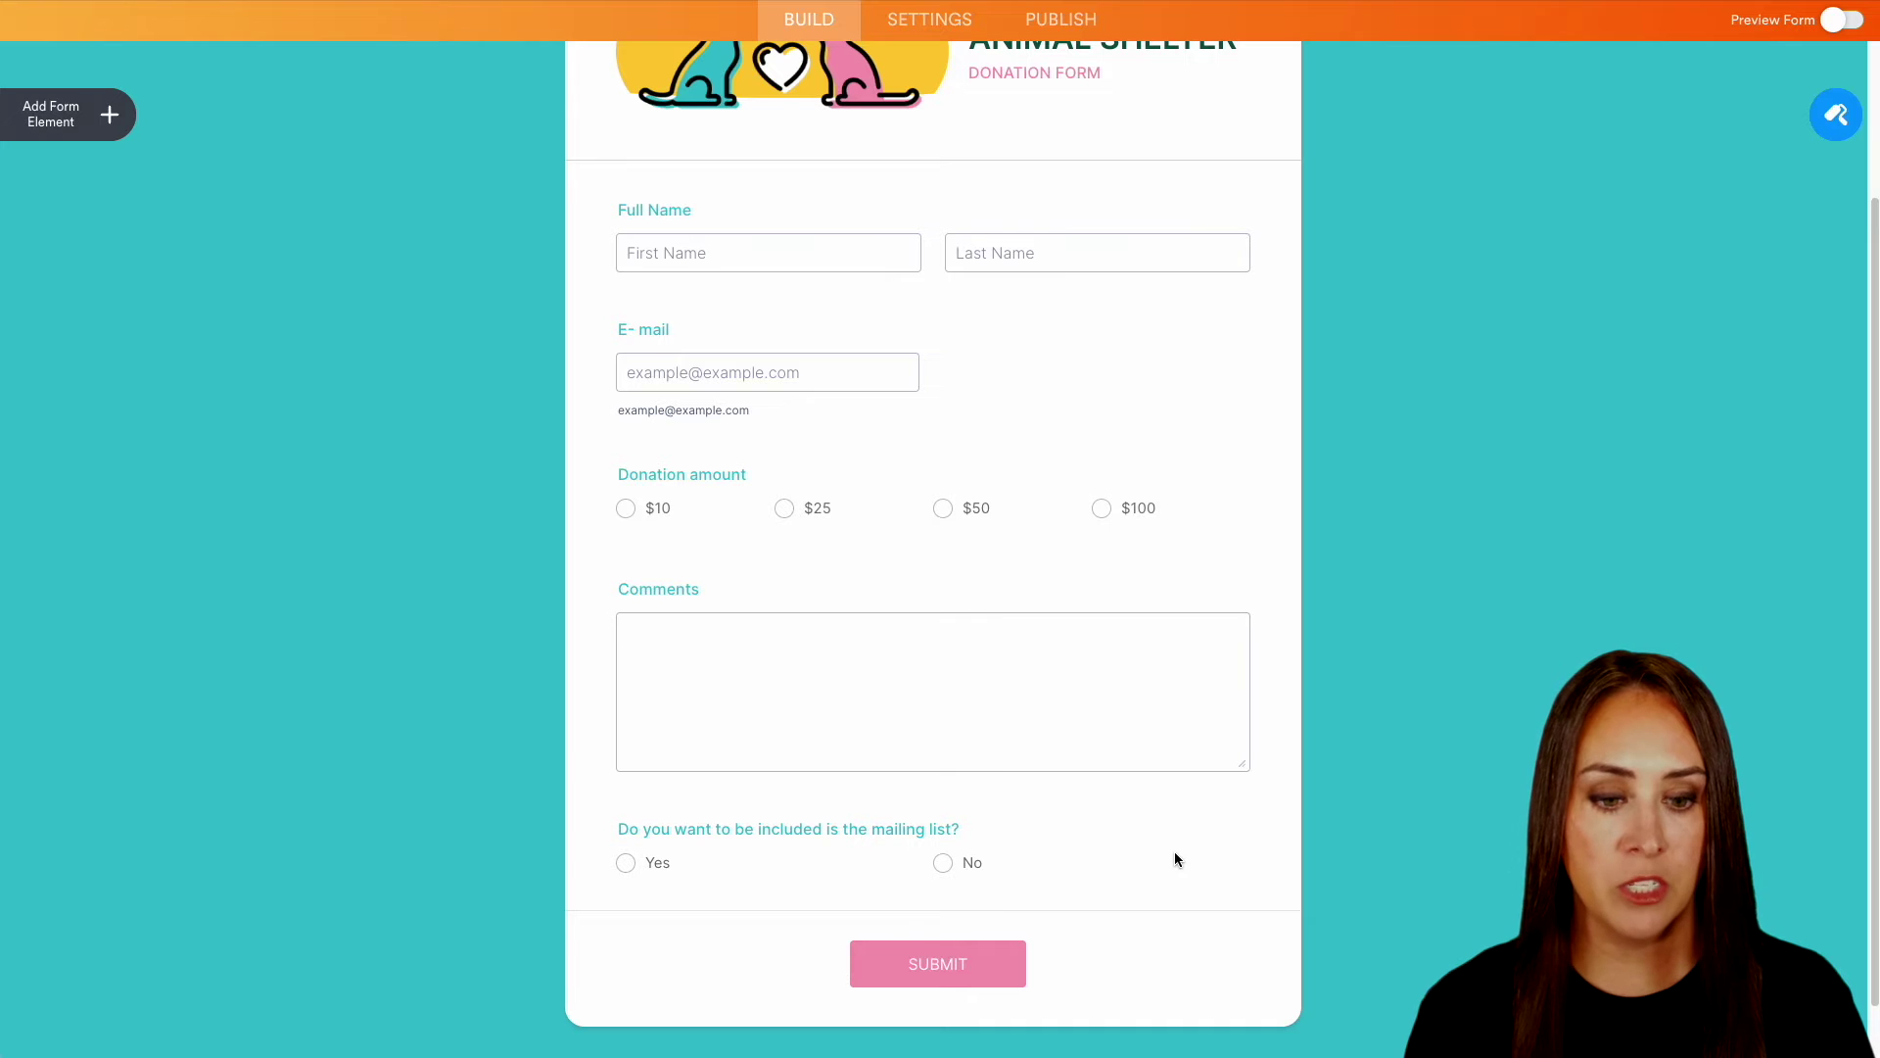
# Make every donation form field required, restoring Required on the Donation amount field
pyautogui.keyDown('shift'); pyautogui.click(1176, 859); pyautogui.keyUp('shift')
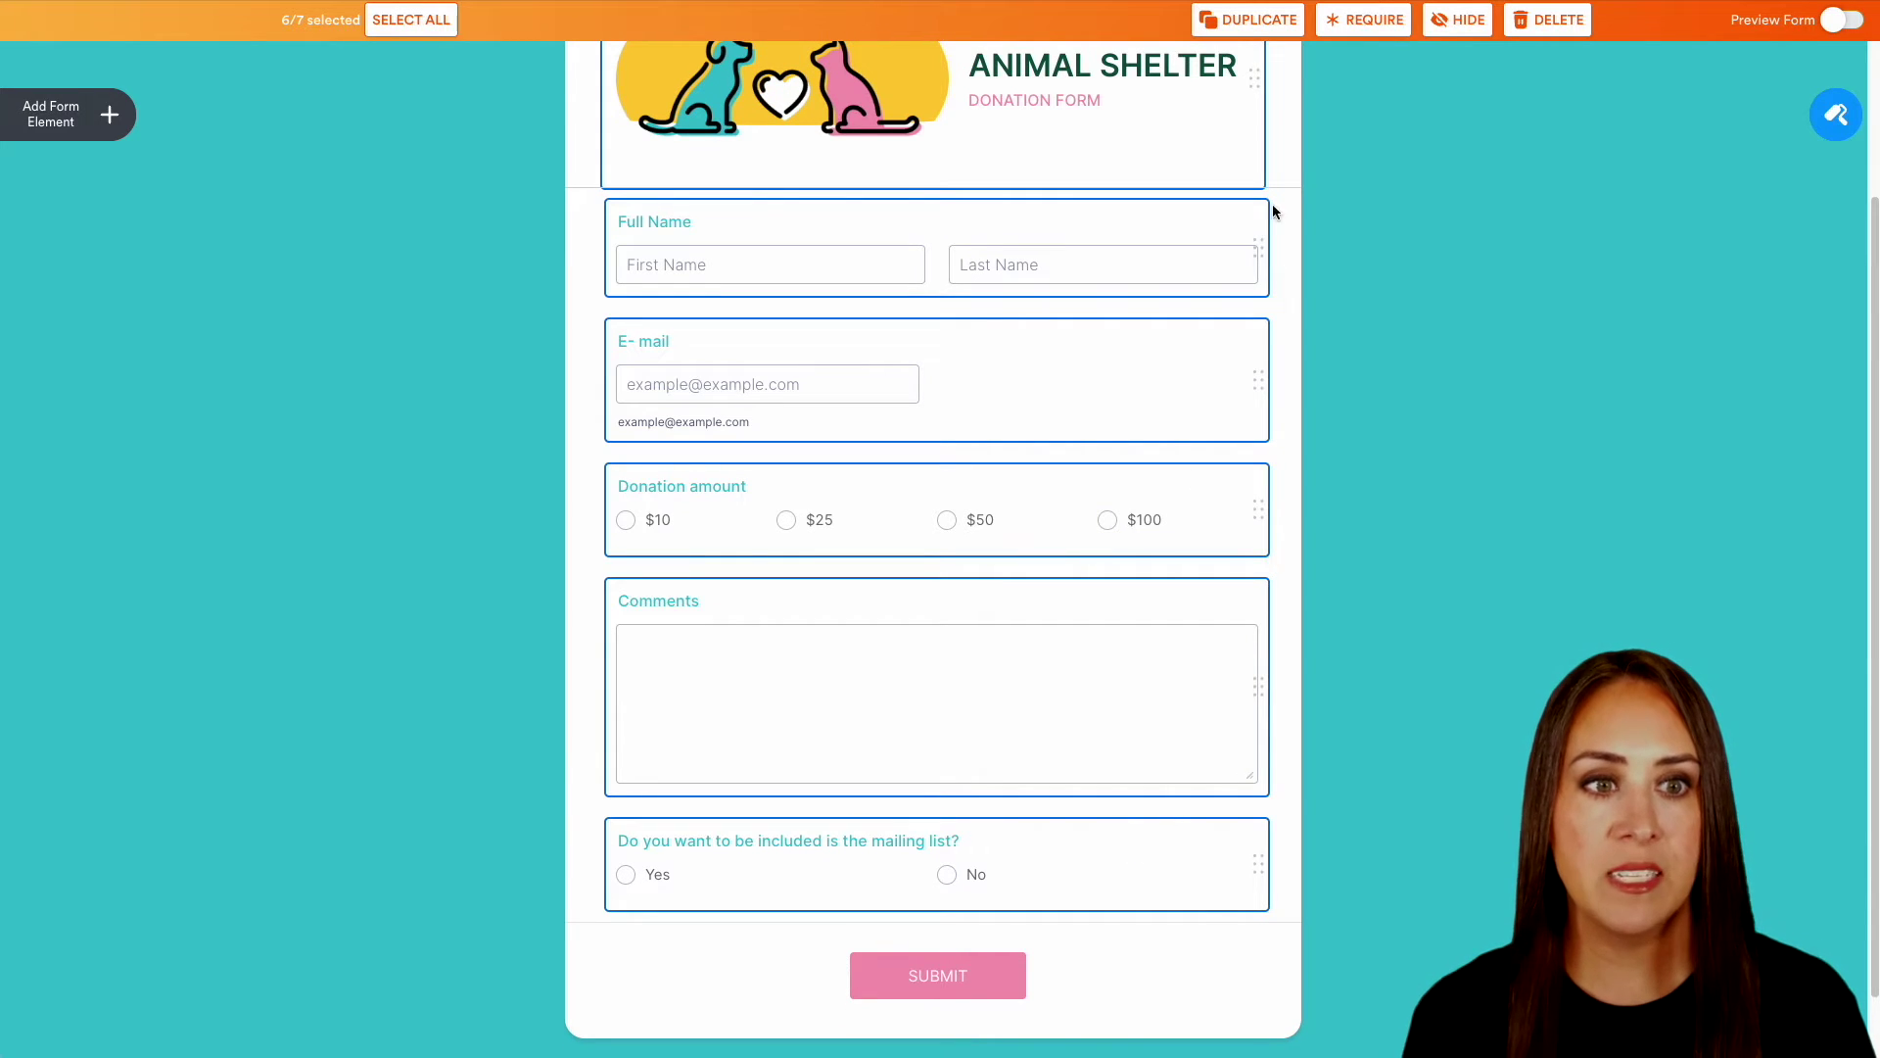
pyautogui.click(1370, 31)
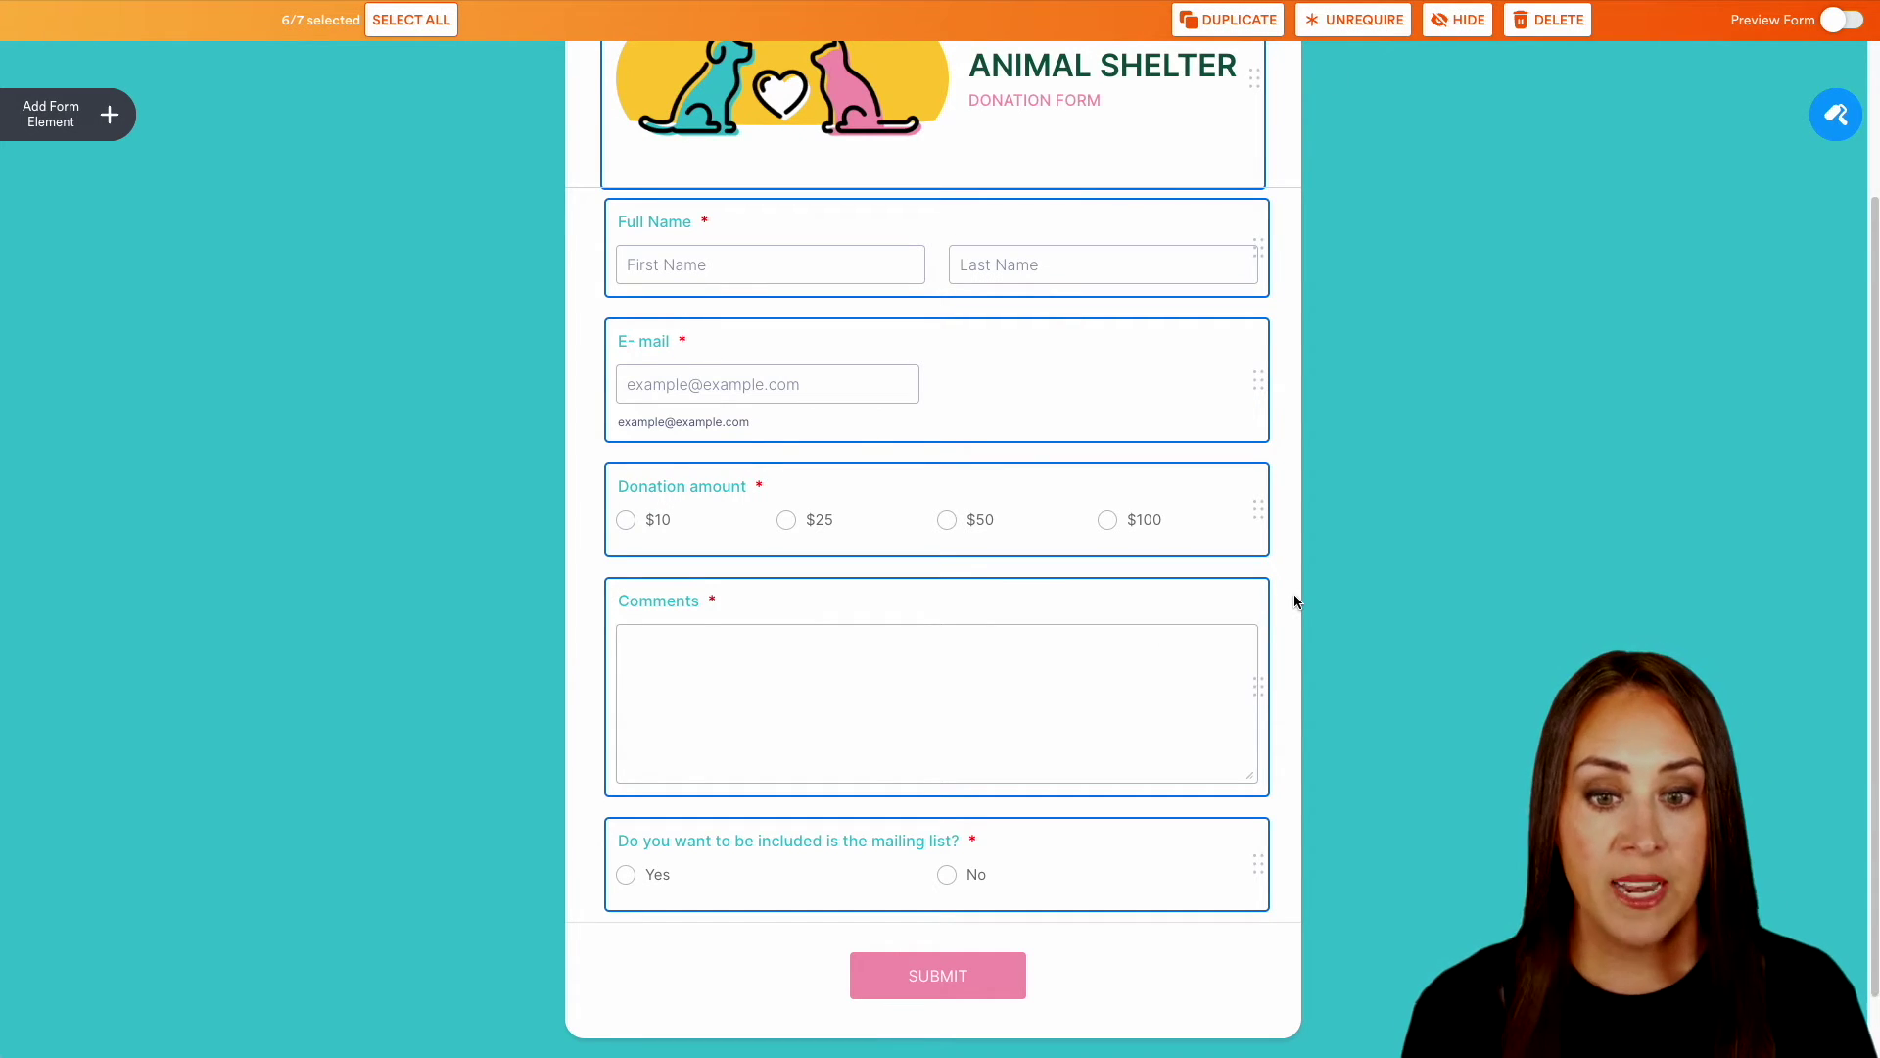
pyautogui.click(1377, 566)
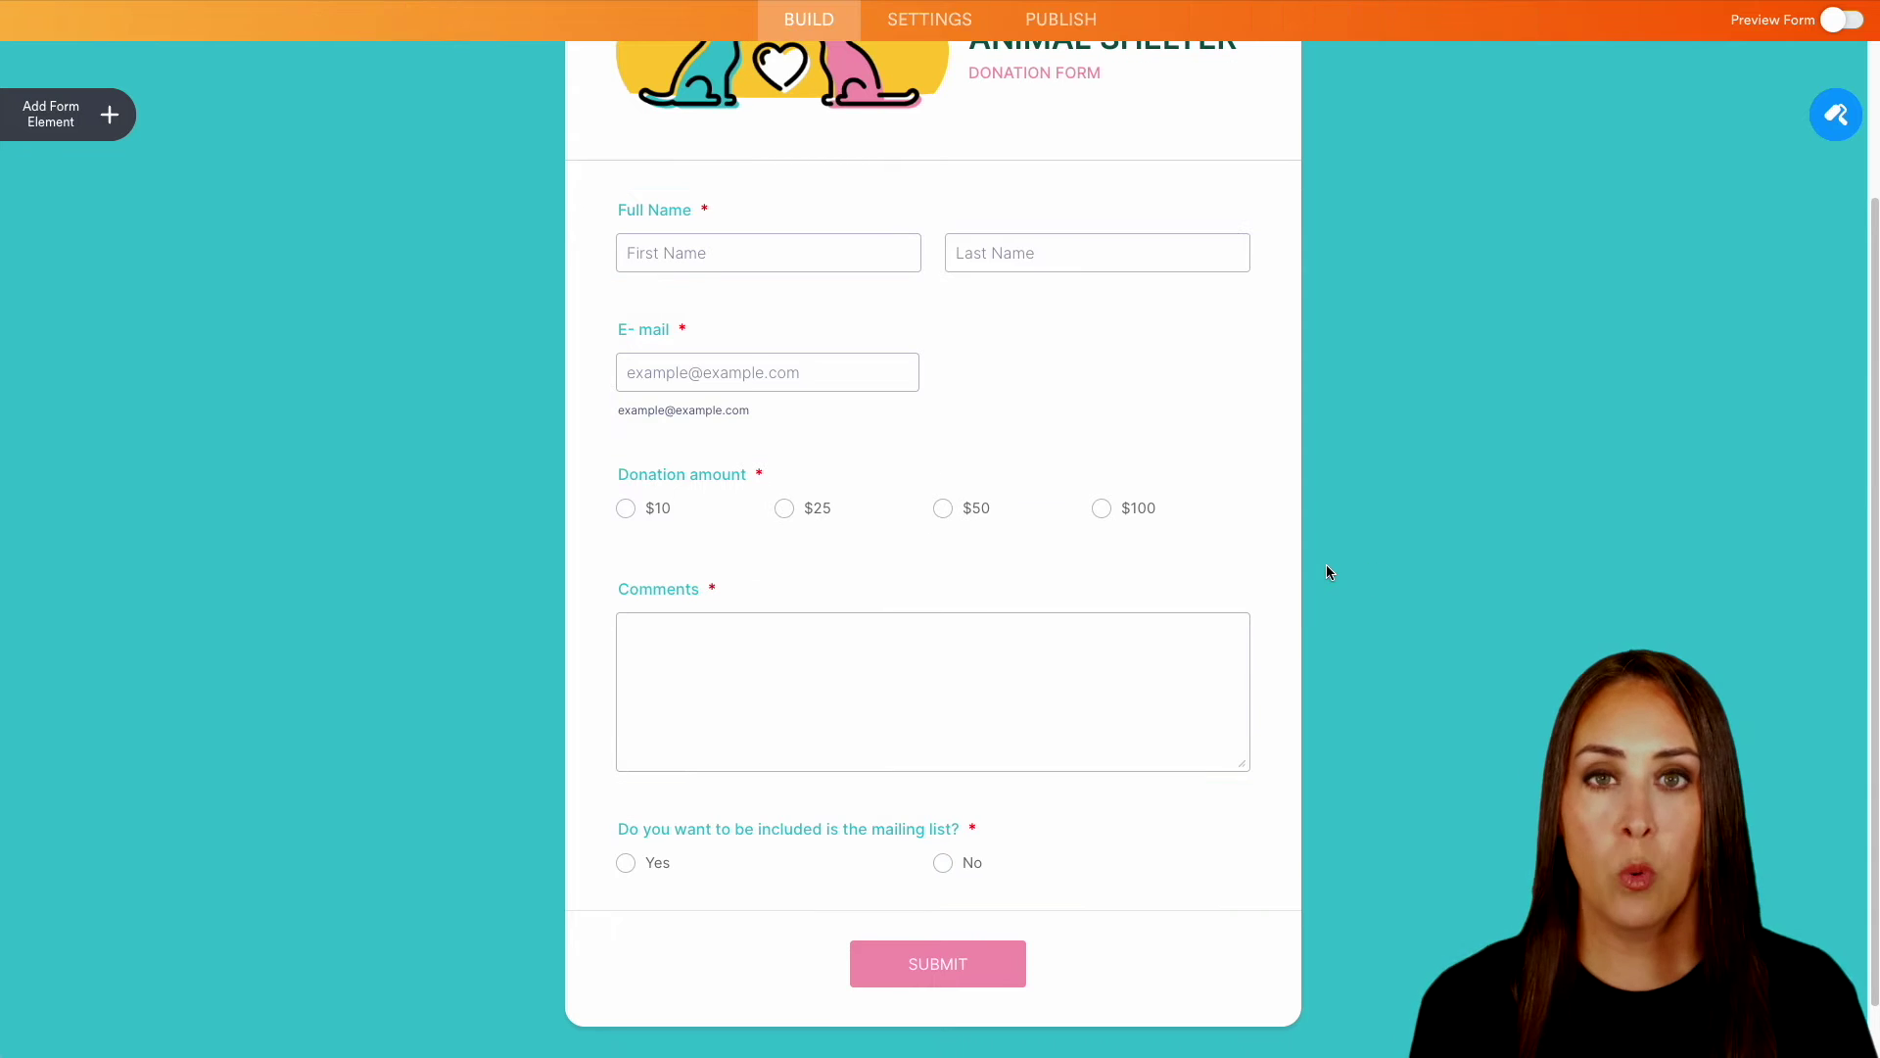
pyautogui.rightClick(1104, 462)
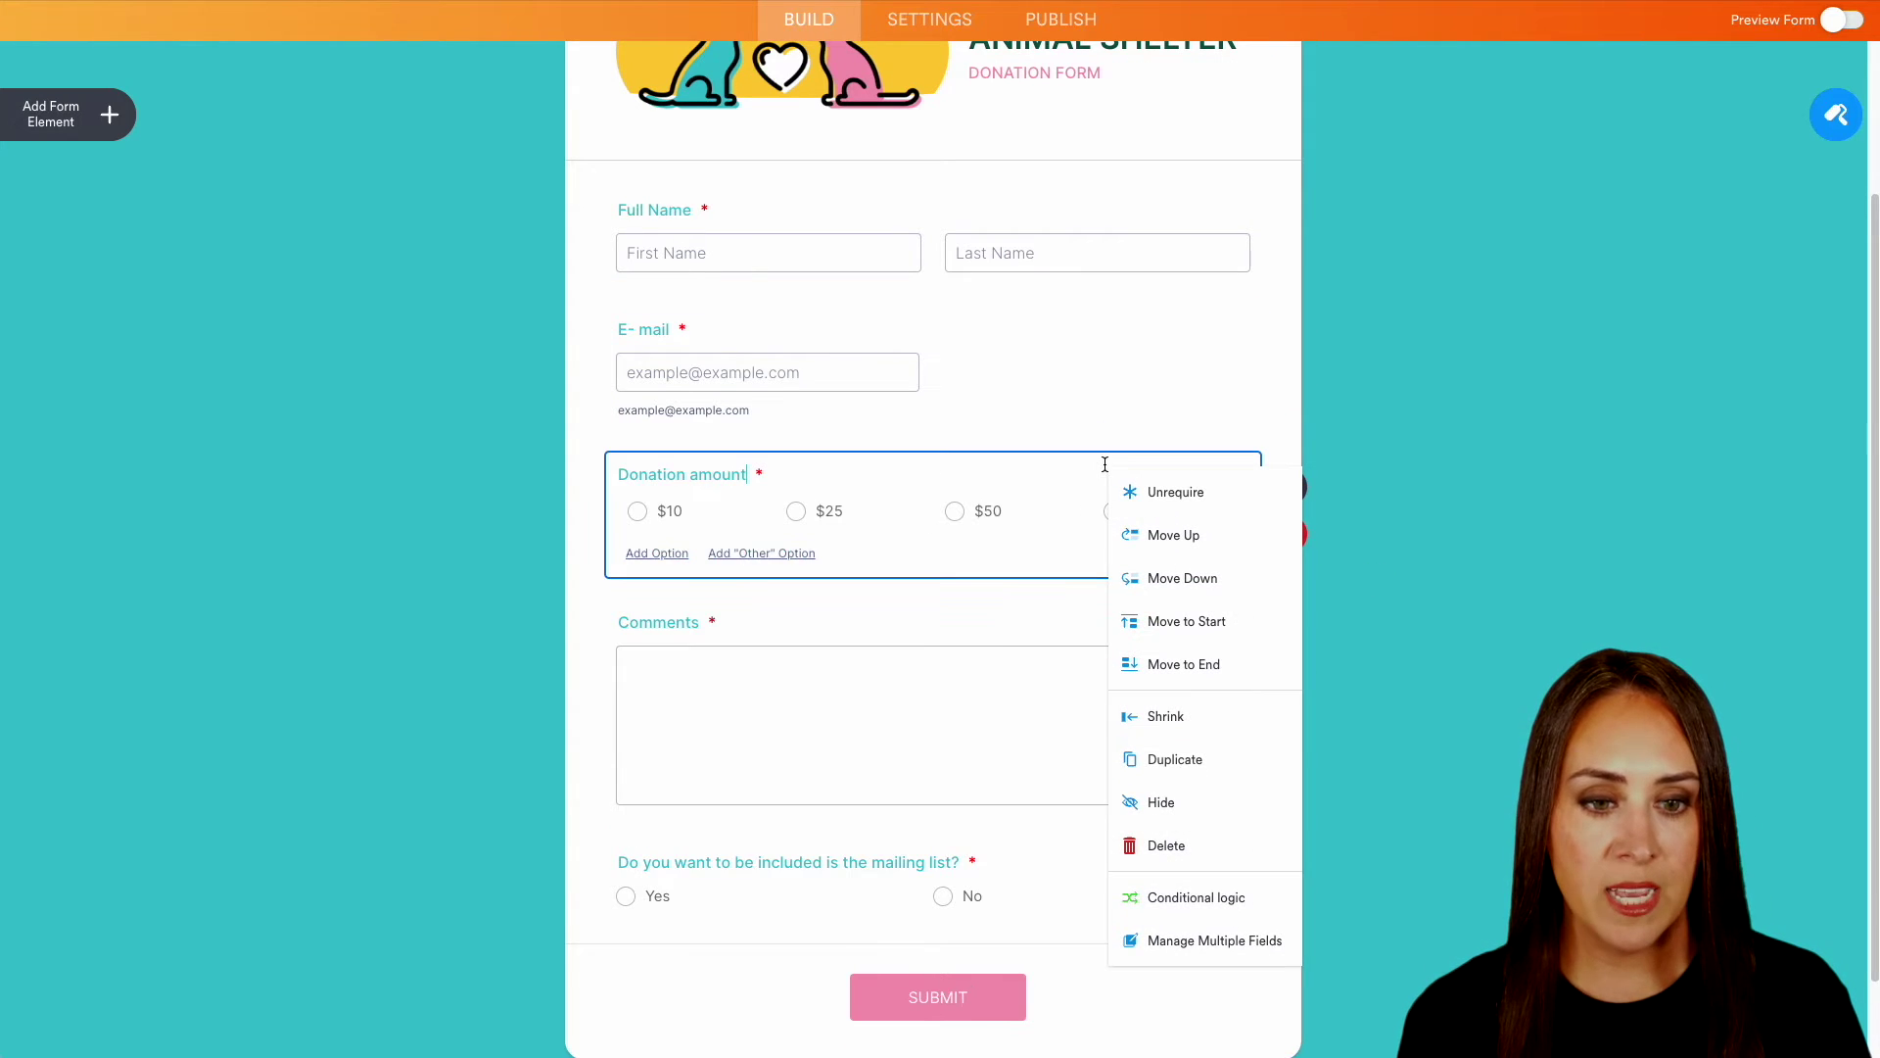
pyautogui.click(1189, 491)
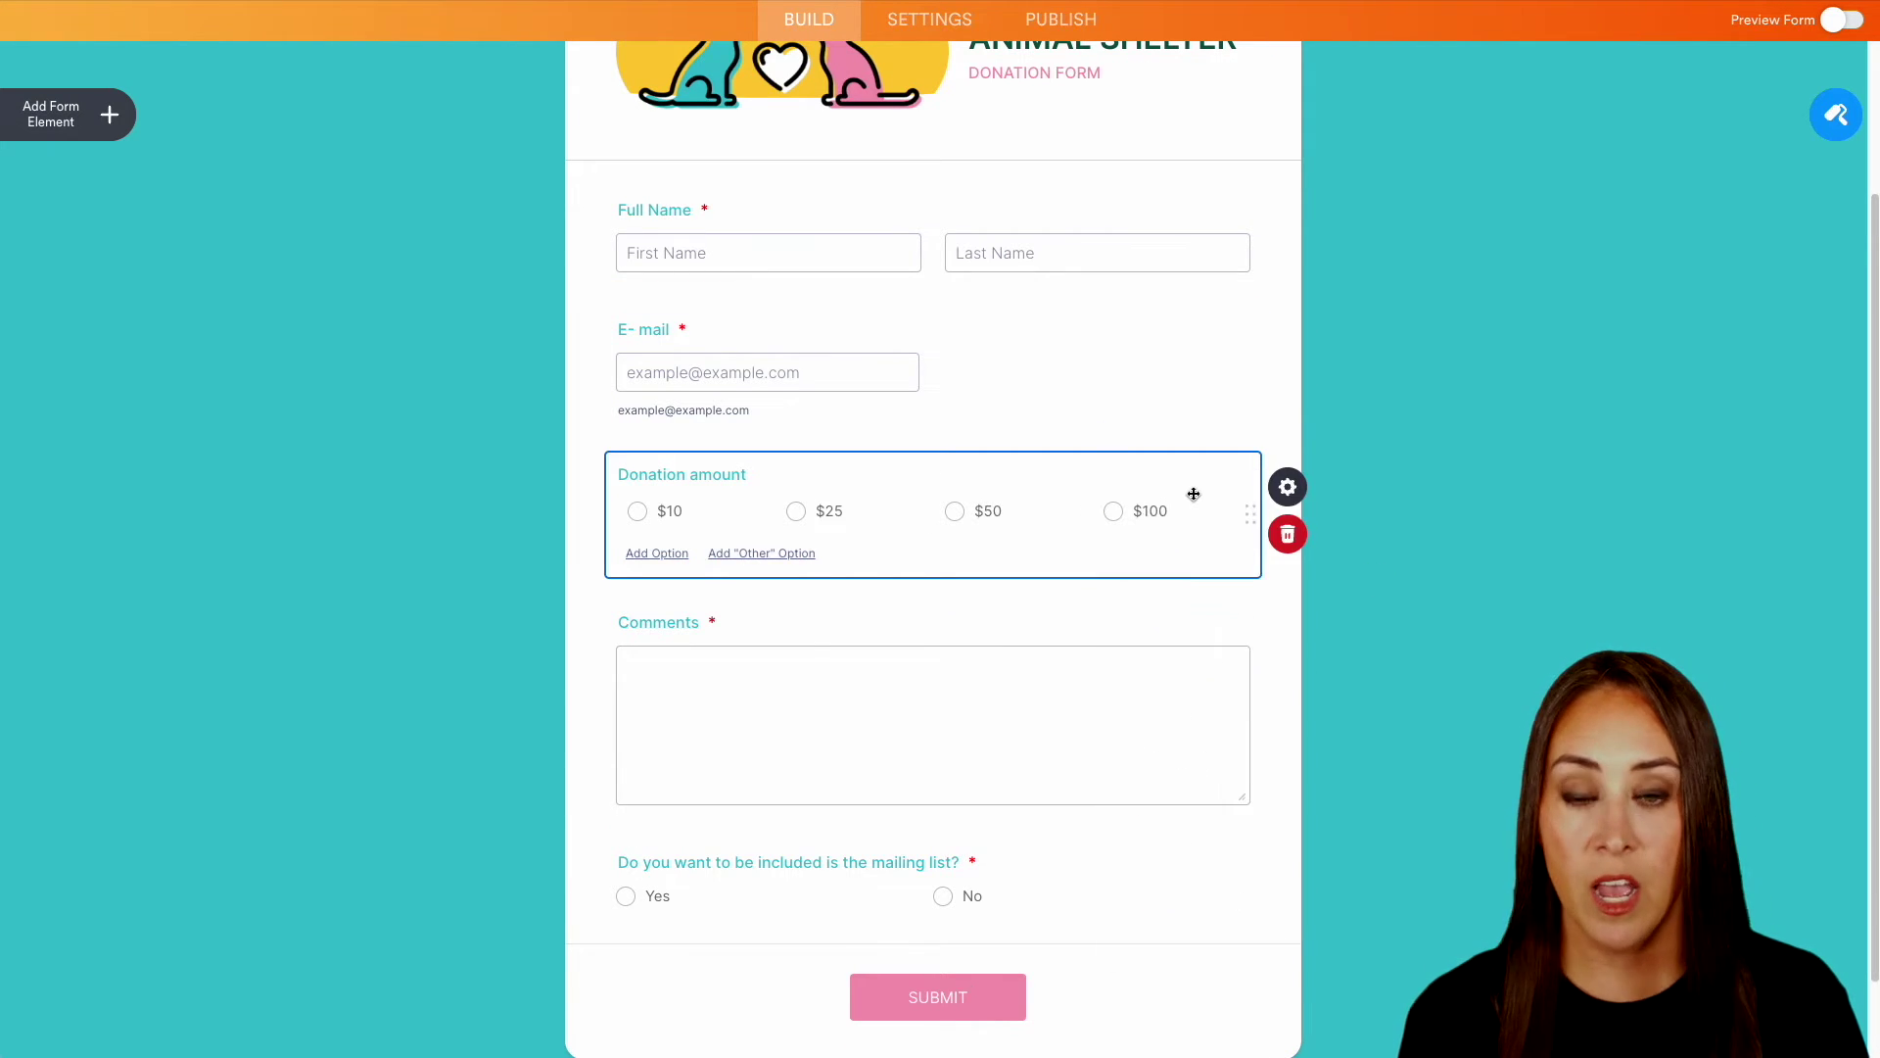
pyautogui.click(1295, 497)
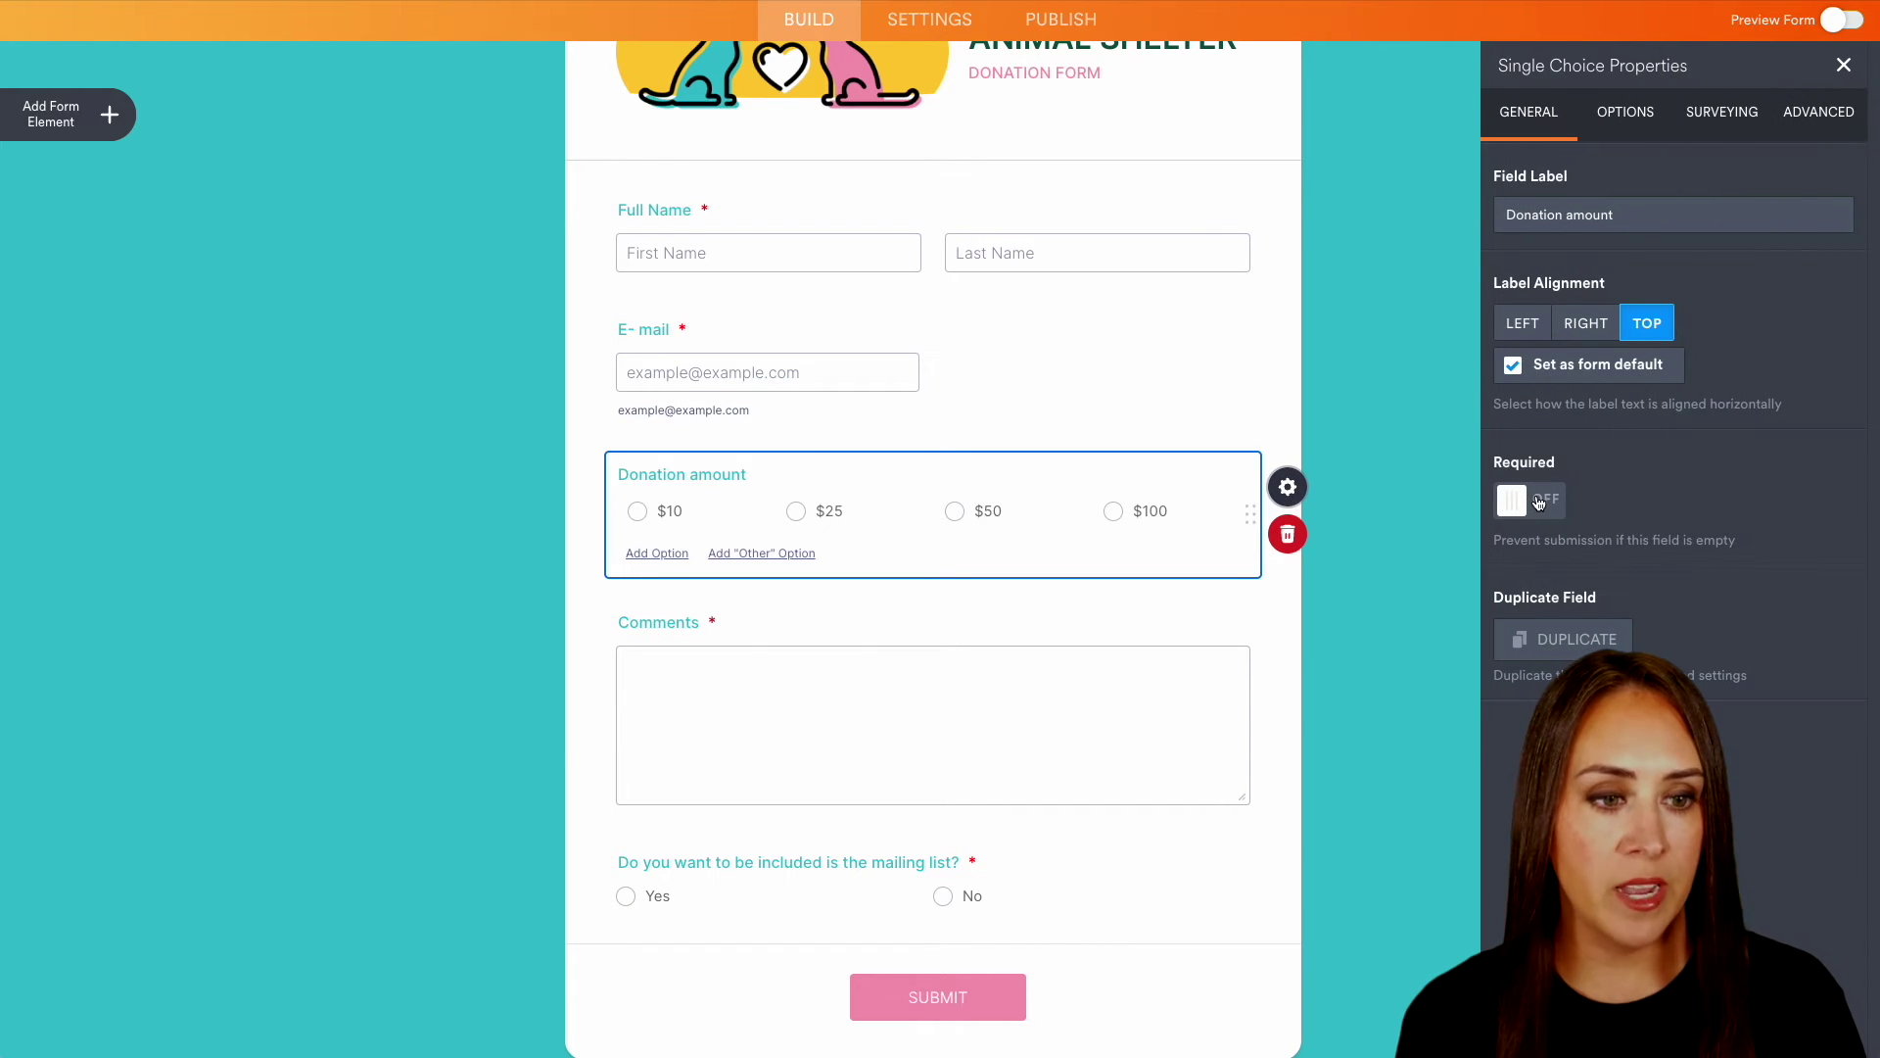
pyautogui.click(1538, 501)
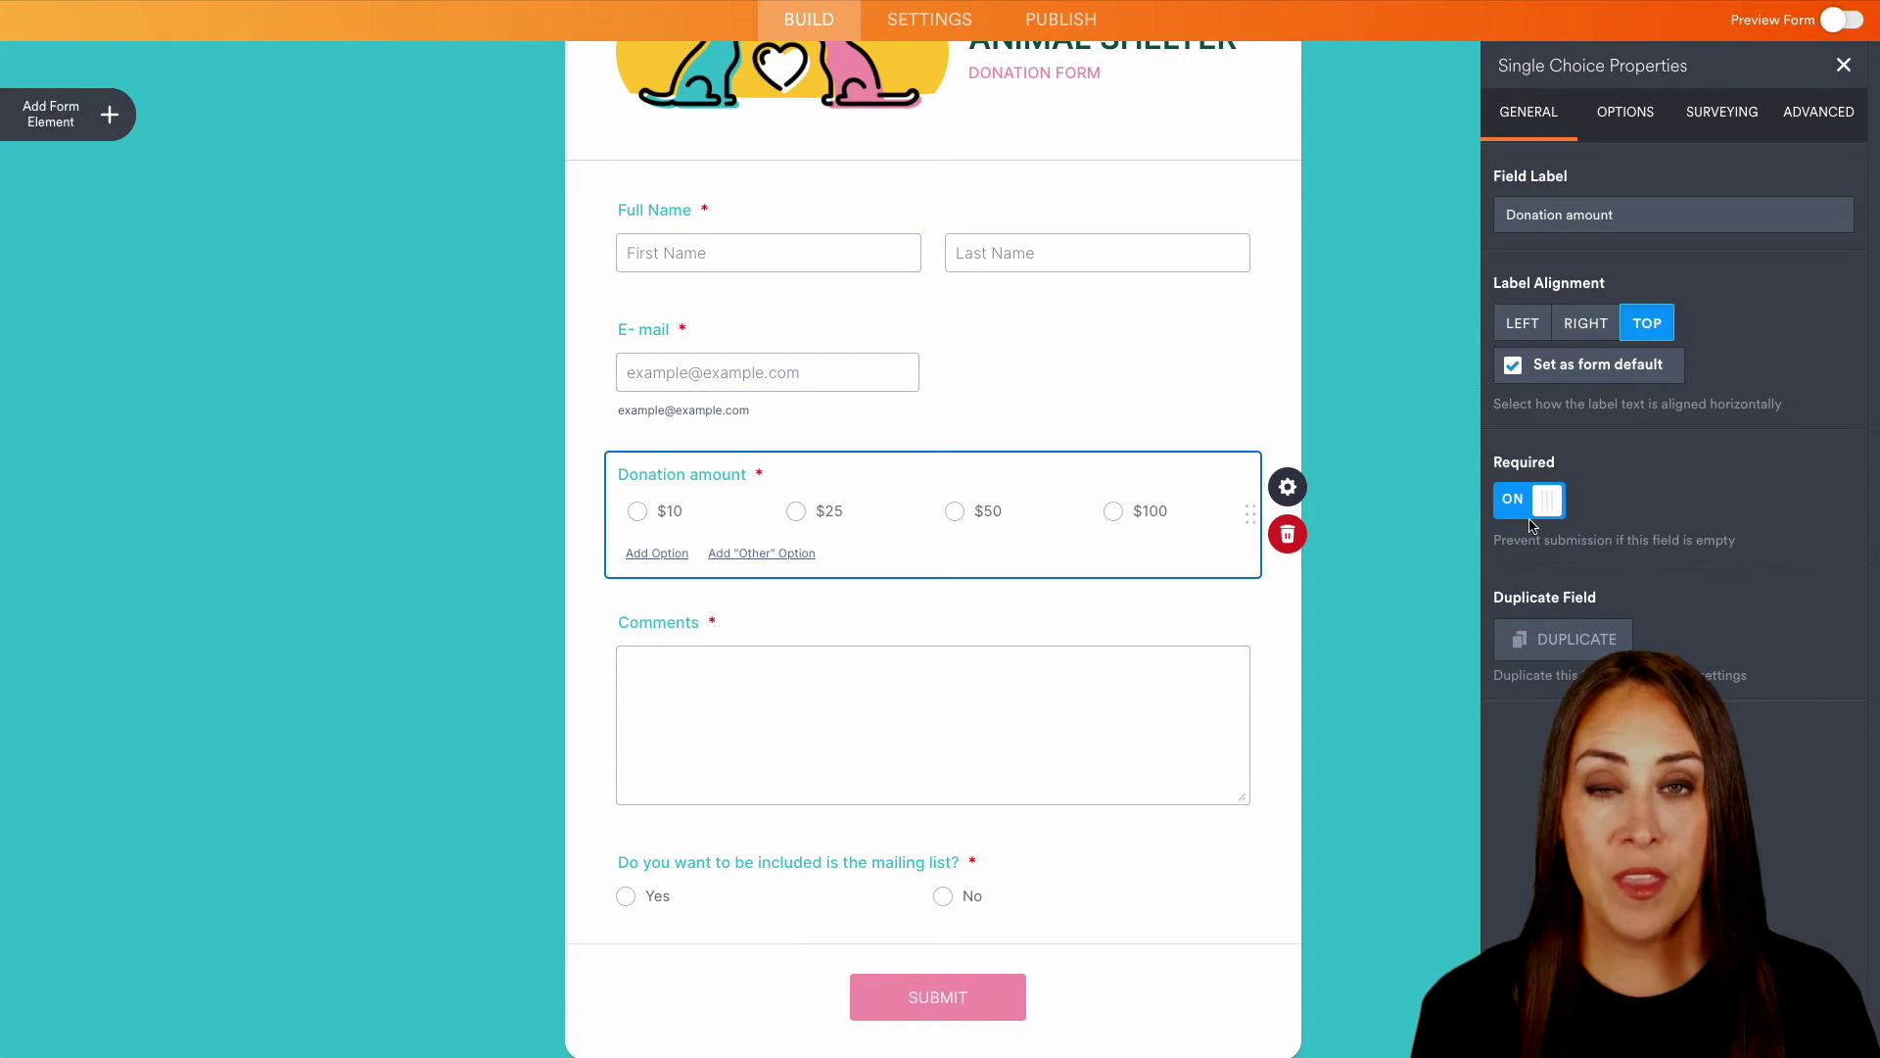
pyautogui.click(109, 120)
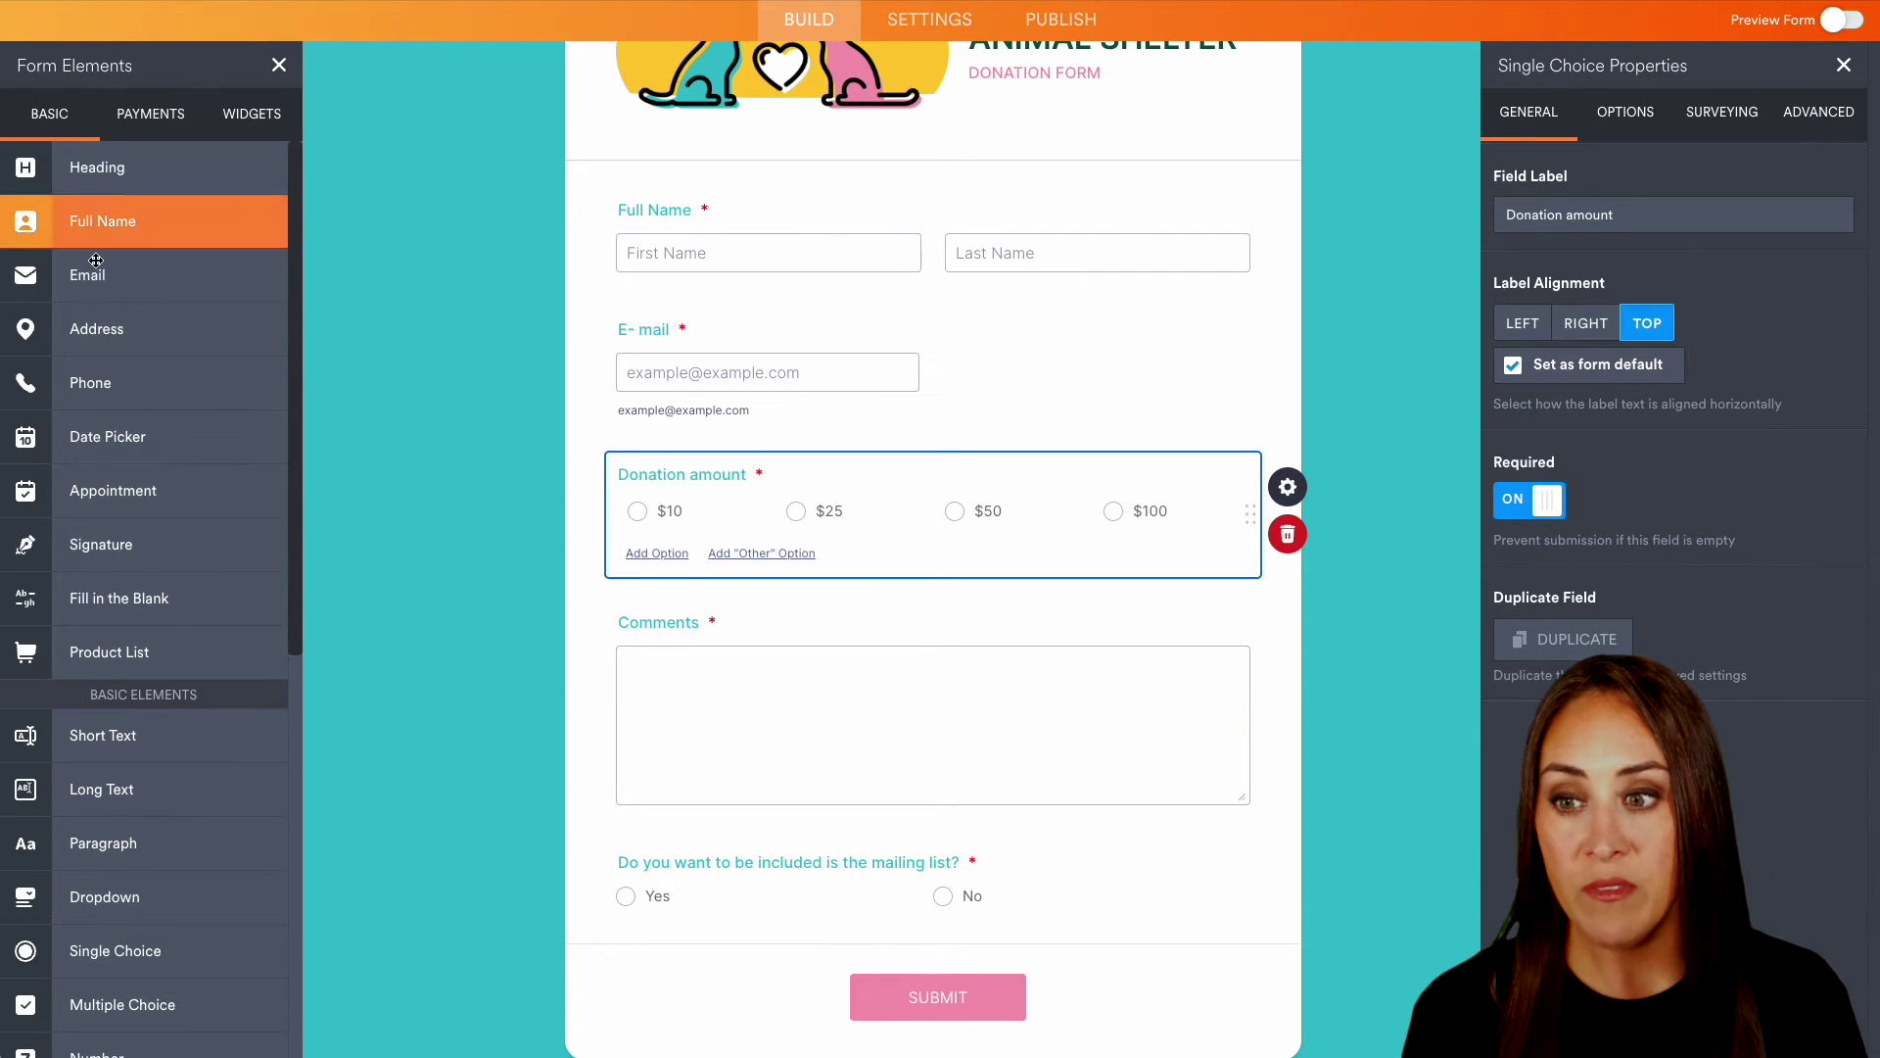
# Add a required Address field between Full Name and E-mail
pyautogui.moveTo(108, 331); pyautogui.dragTo(754, 330)
pyautogui.click(1556, 504)
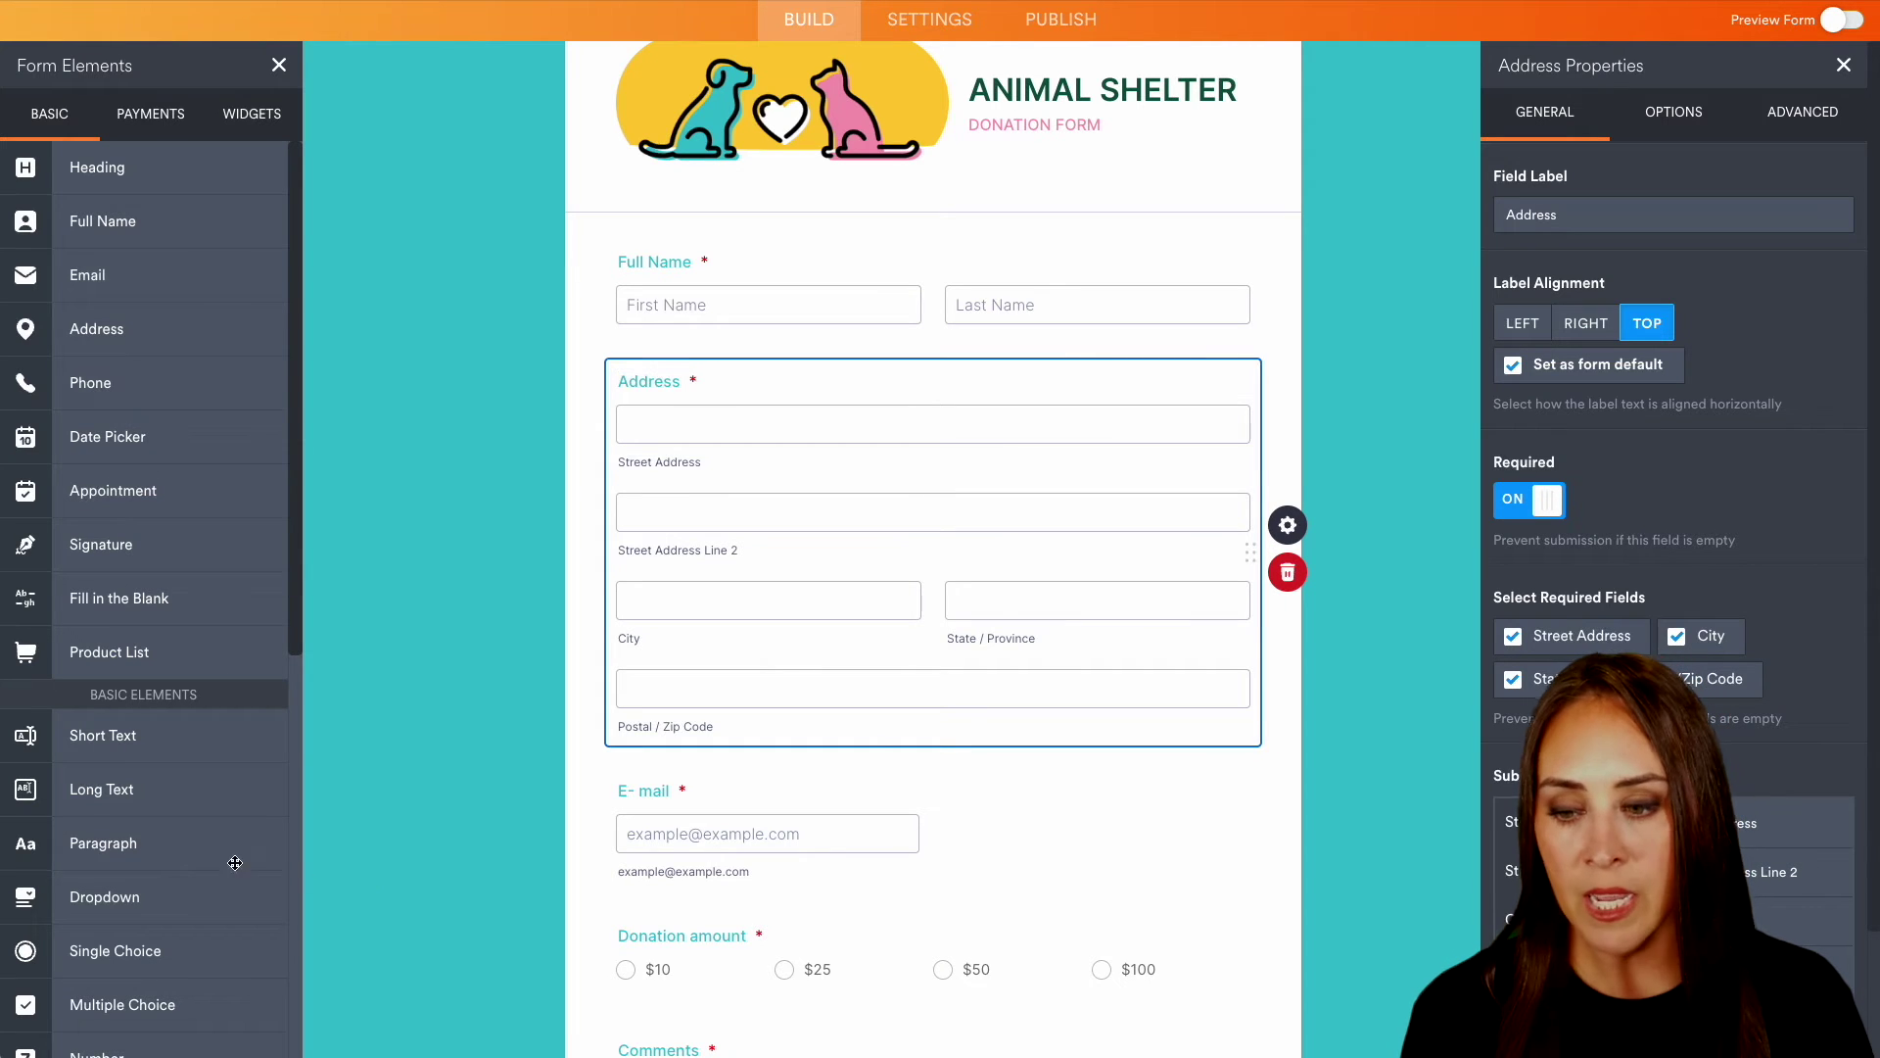
pyautogui.scroll(-2, 220, 744)
pyautogui.scroll(-3, 219, 743)
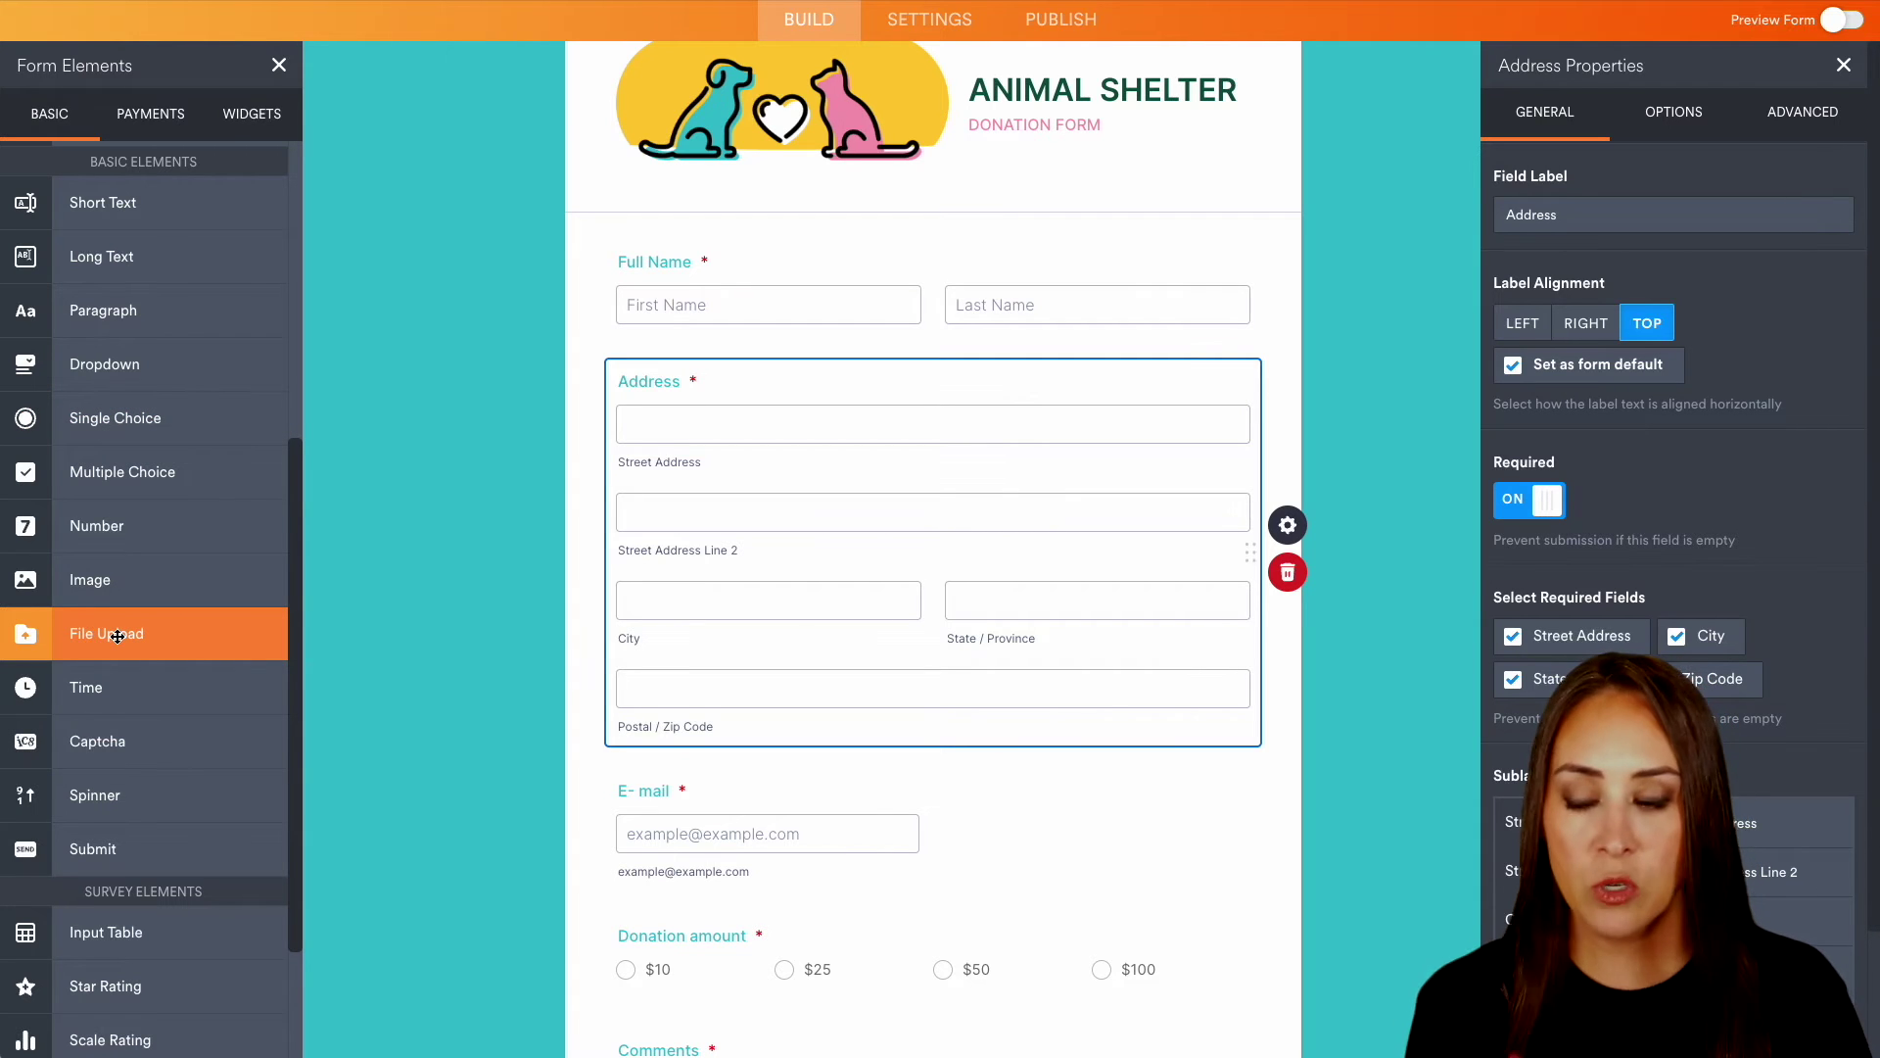
pyautogui.scroll(-2, 117, 636)
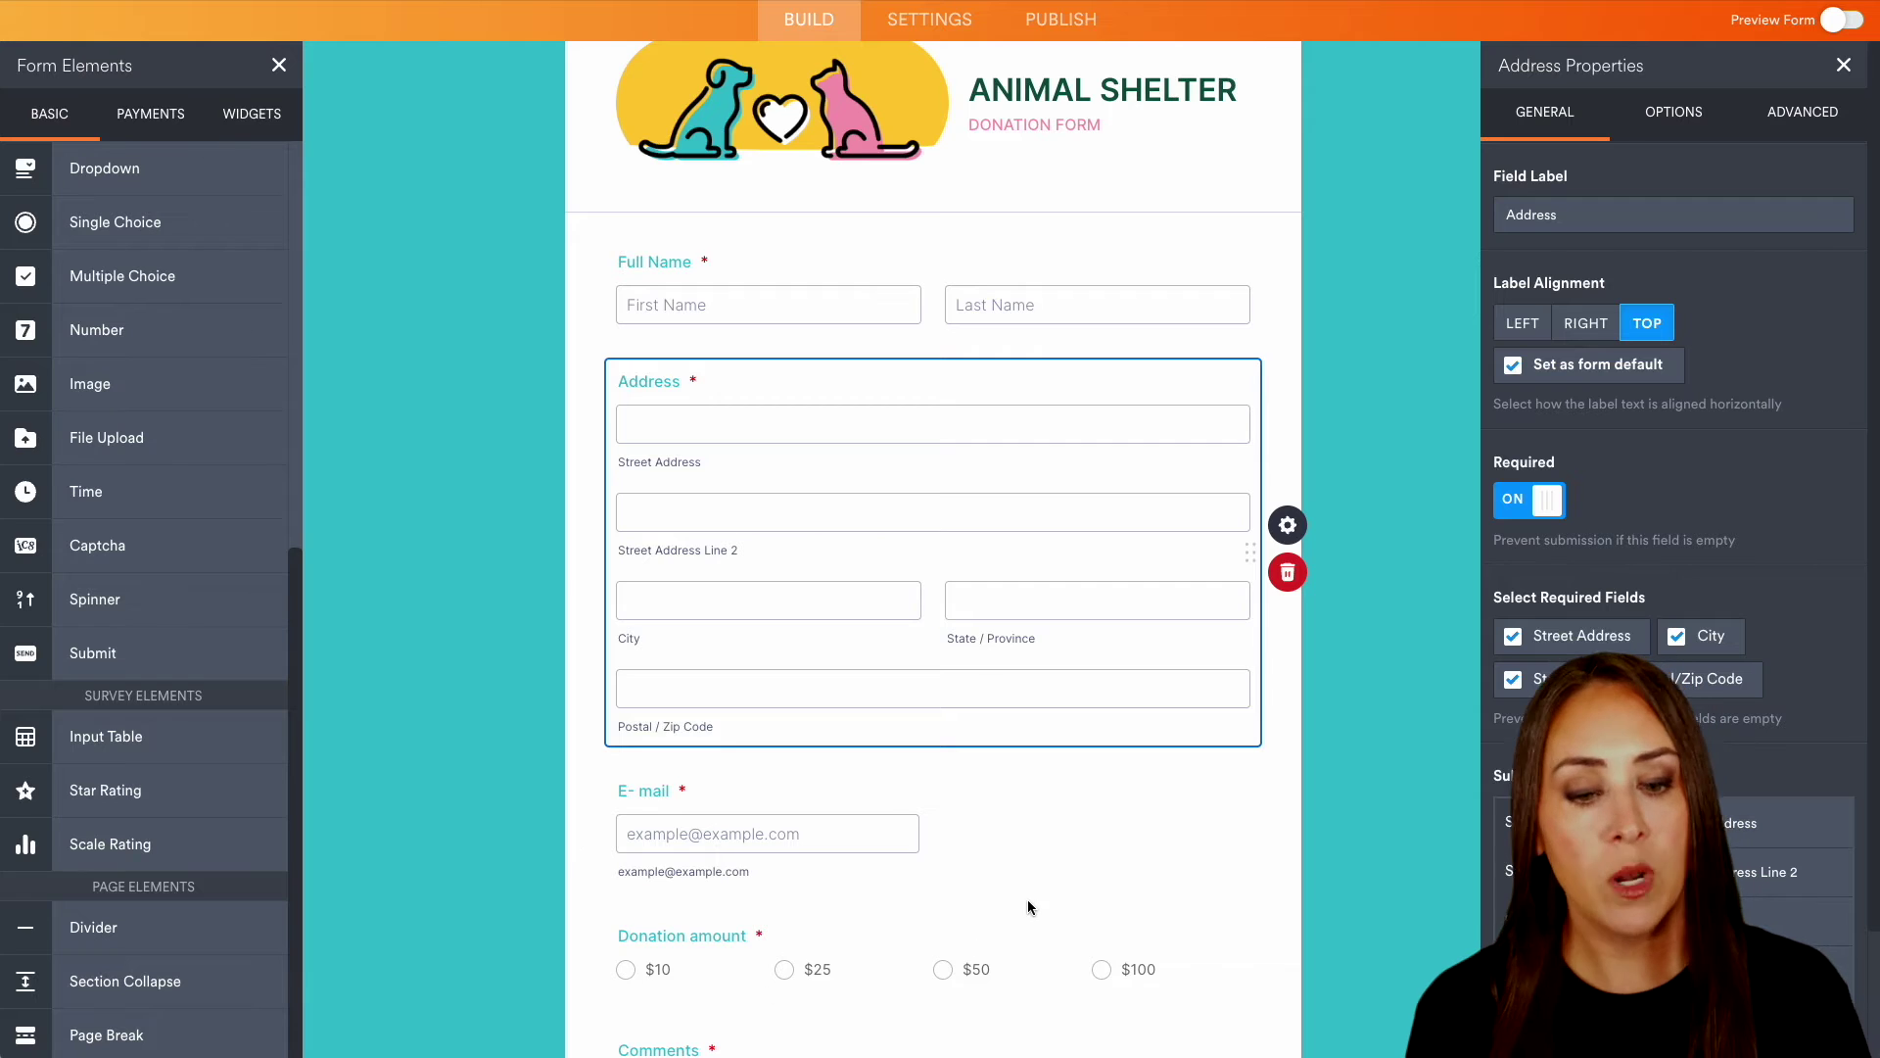
pyautogui.scroll(-4, 1028, 897)
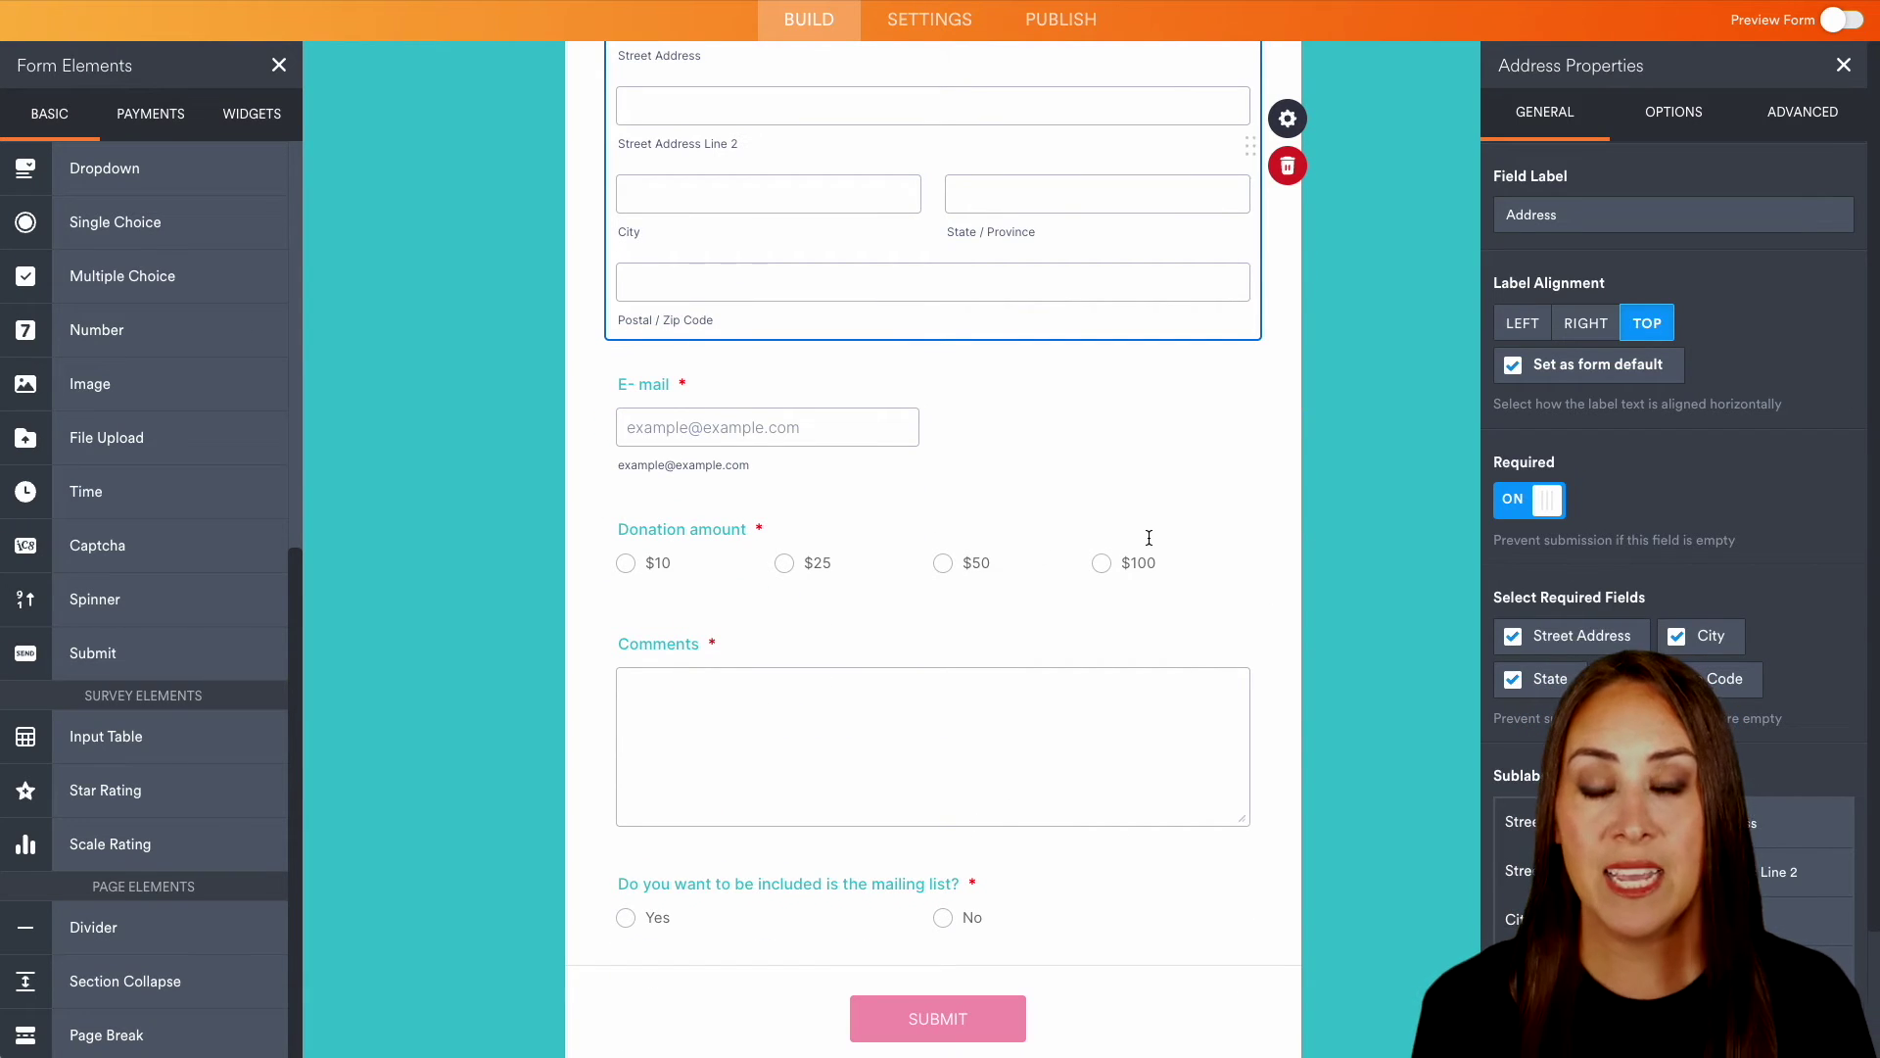
# Add a Stripe payment field with payment type set to Collect Donations
pyautogui.click(157, 115)
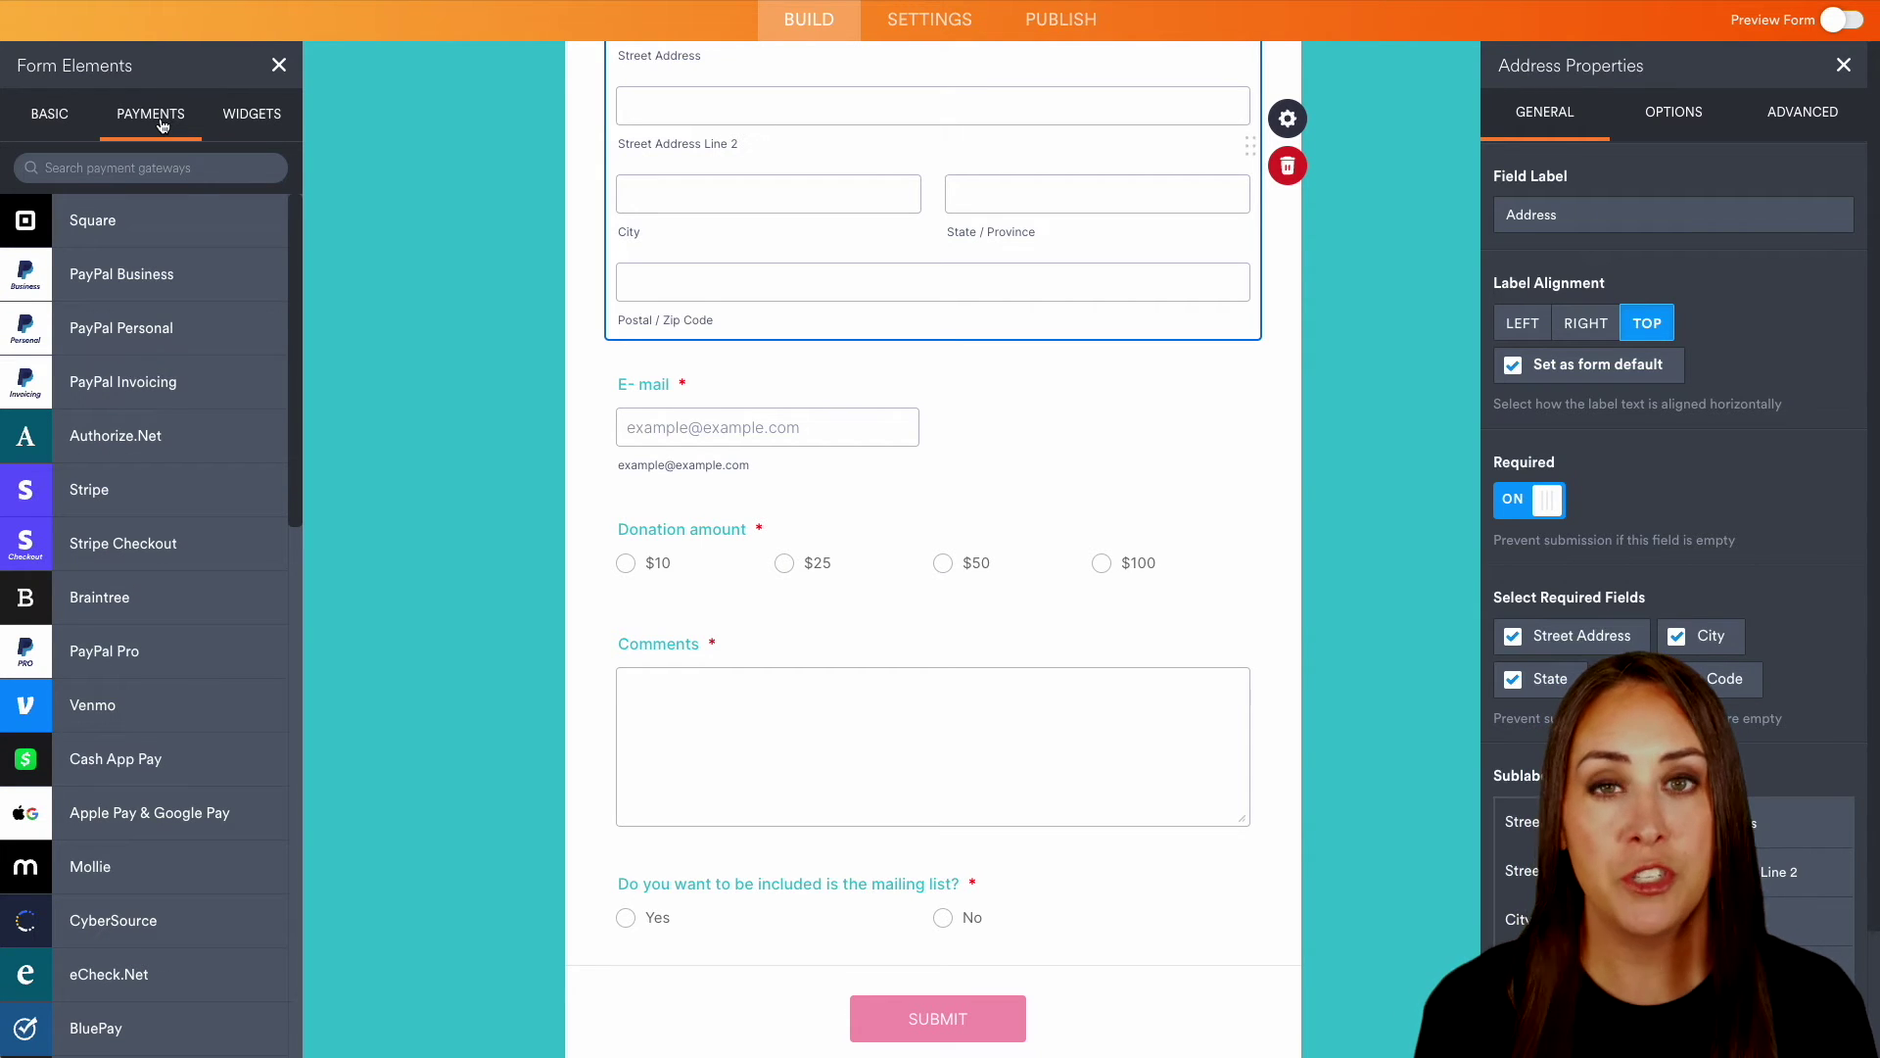
pyautogui.click(145, 487)
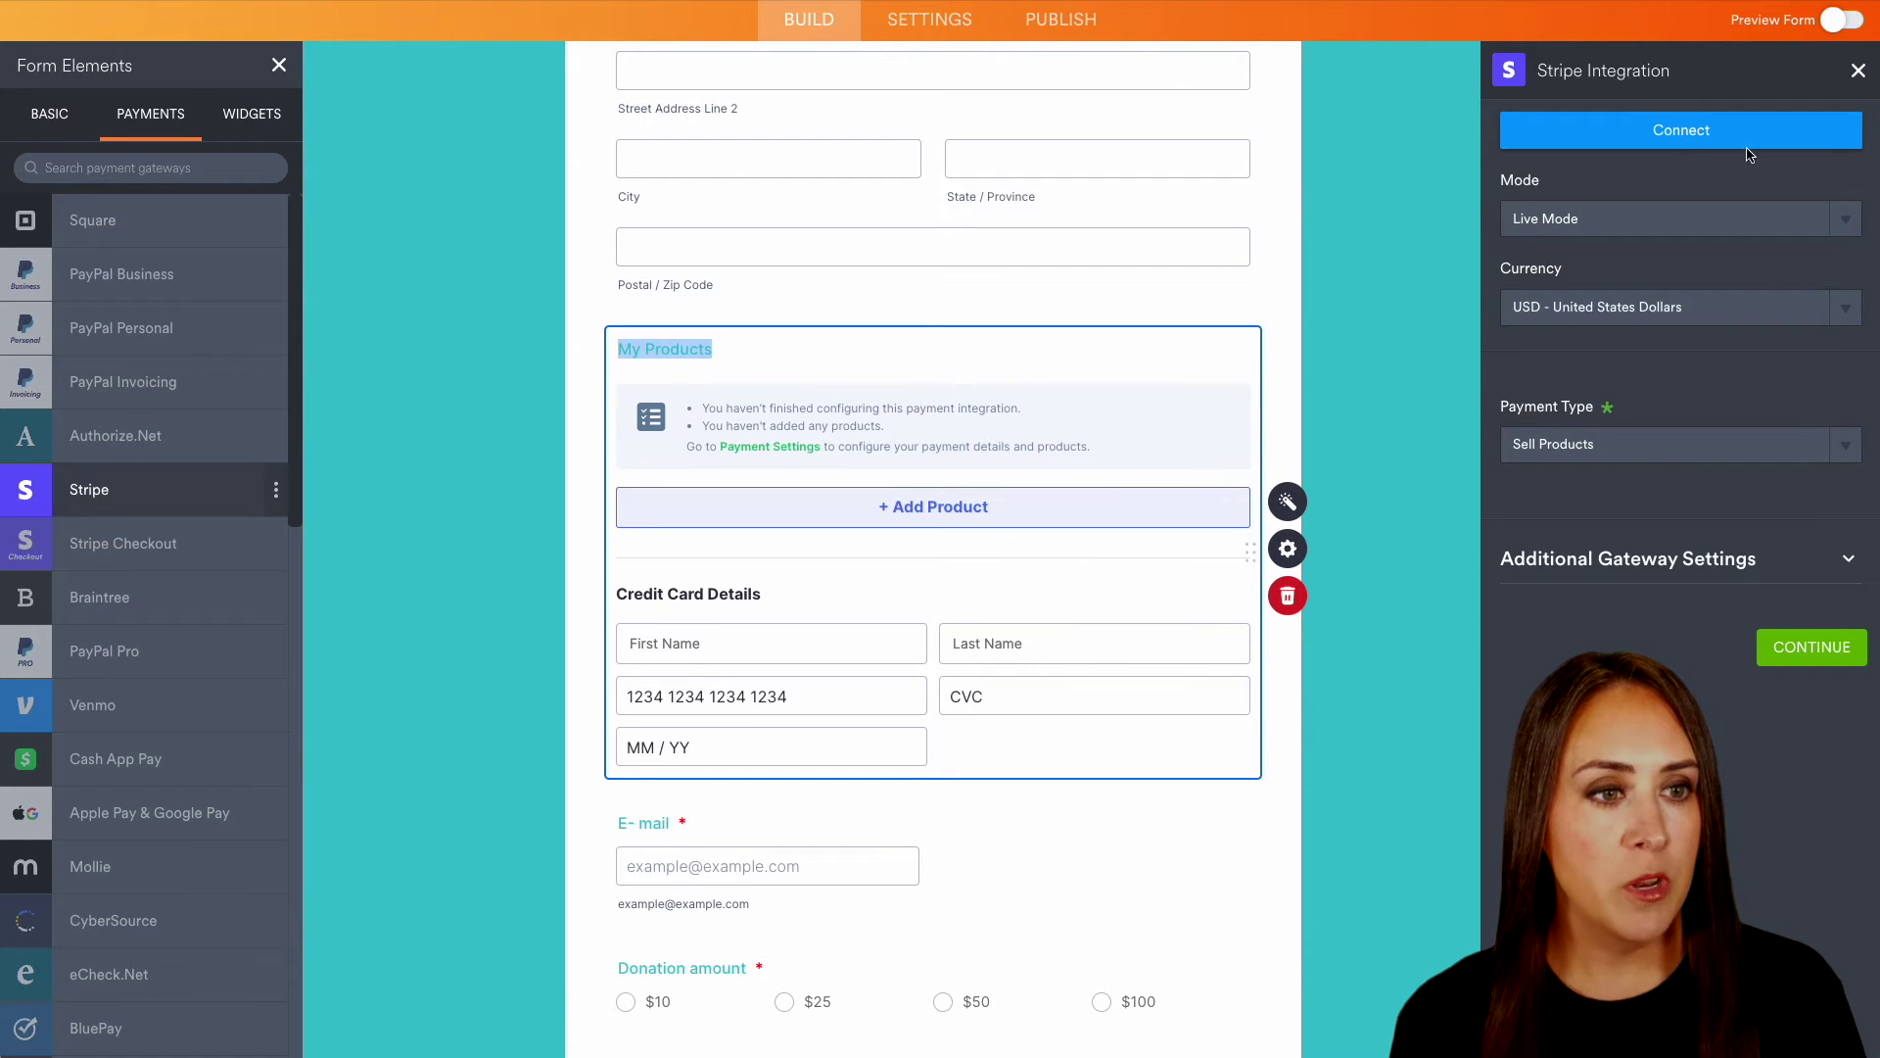
pyautogui.click(1681, 133)
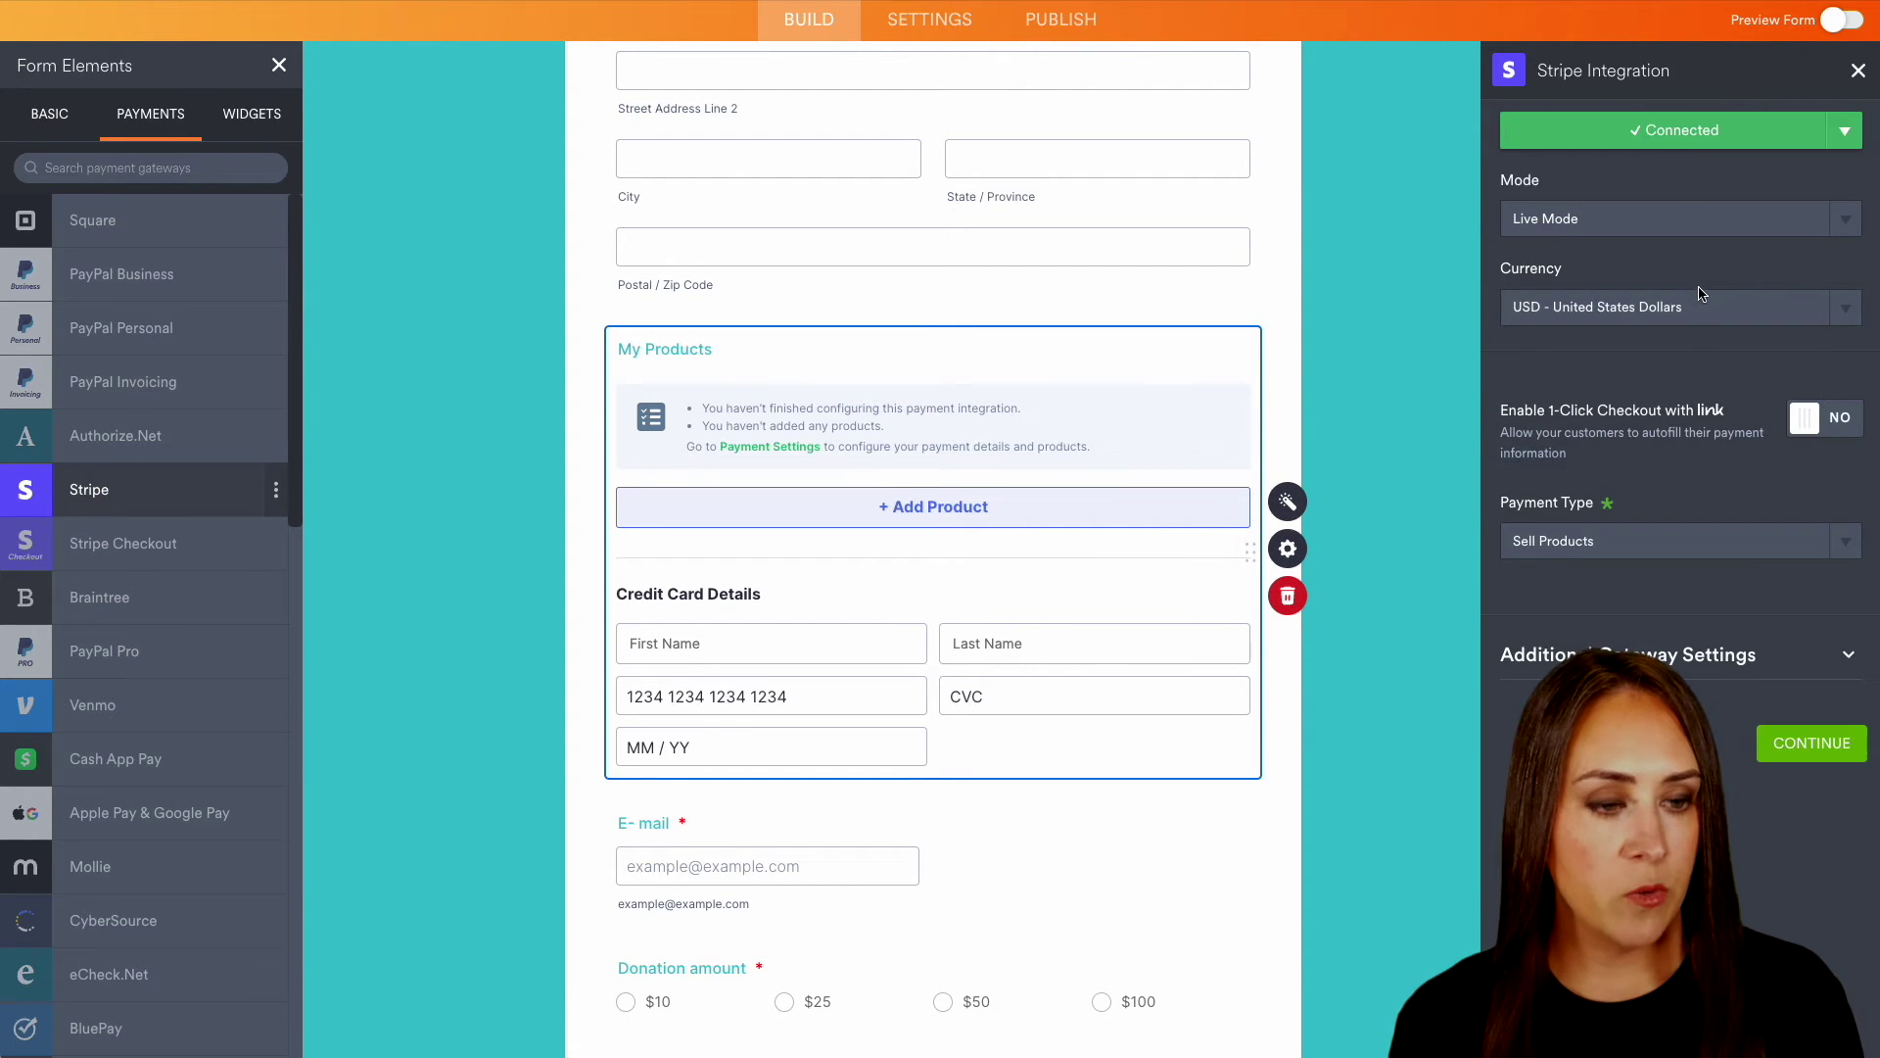
pyautogui.click(1714, 542)
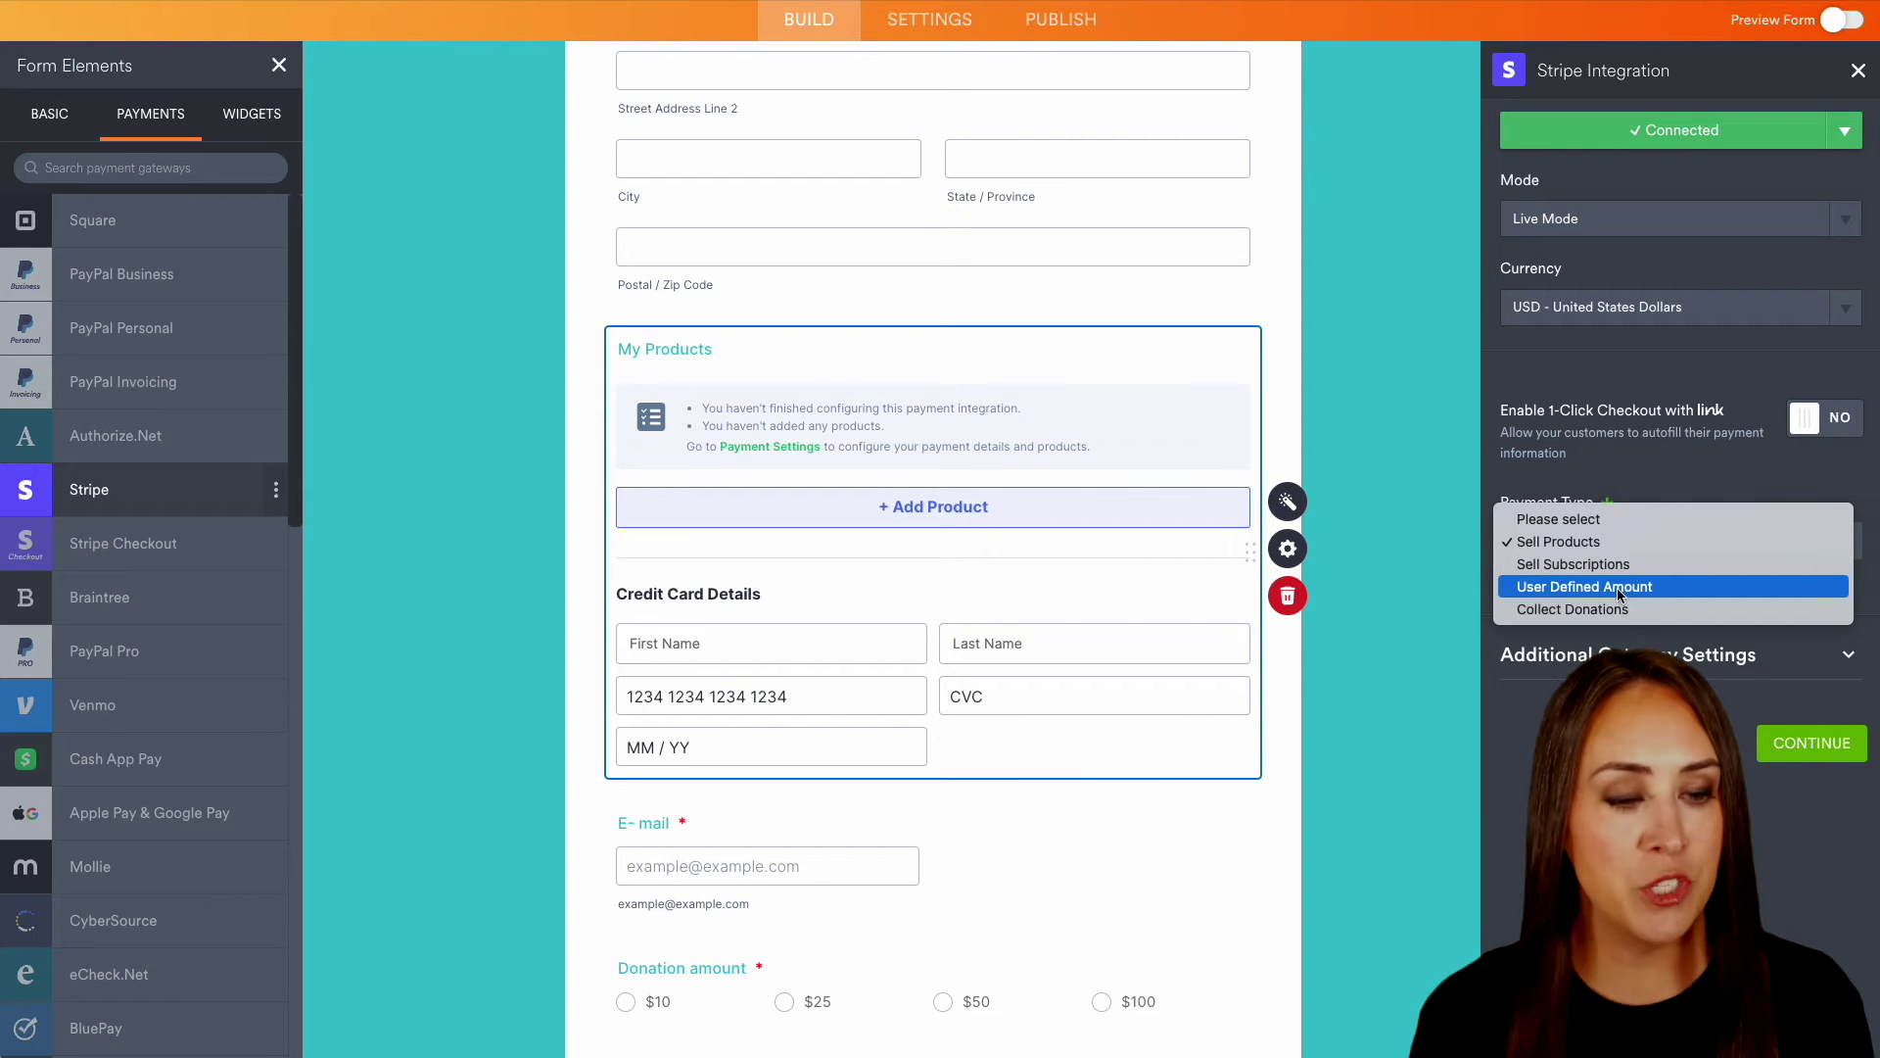
pyautogui.click(1626, 611)
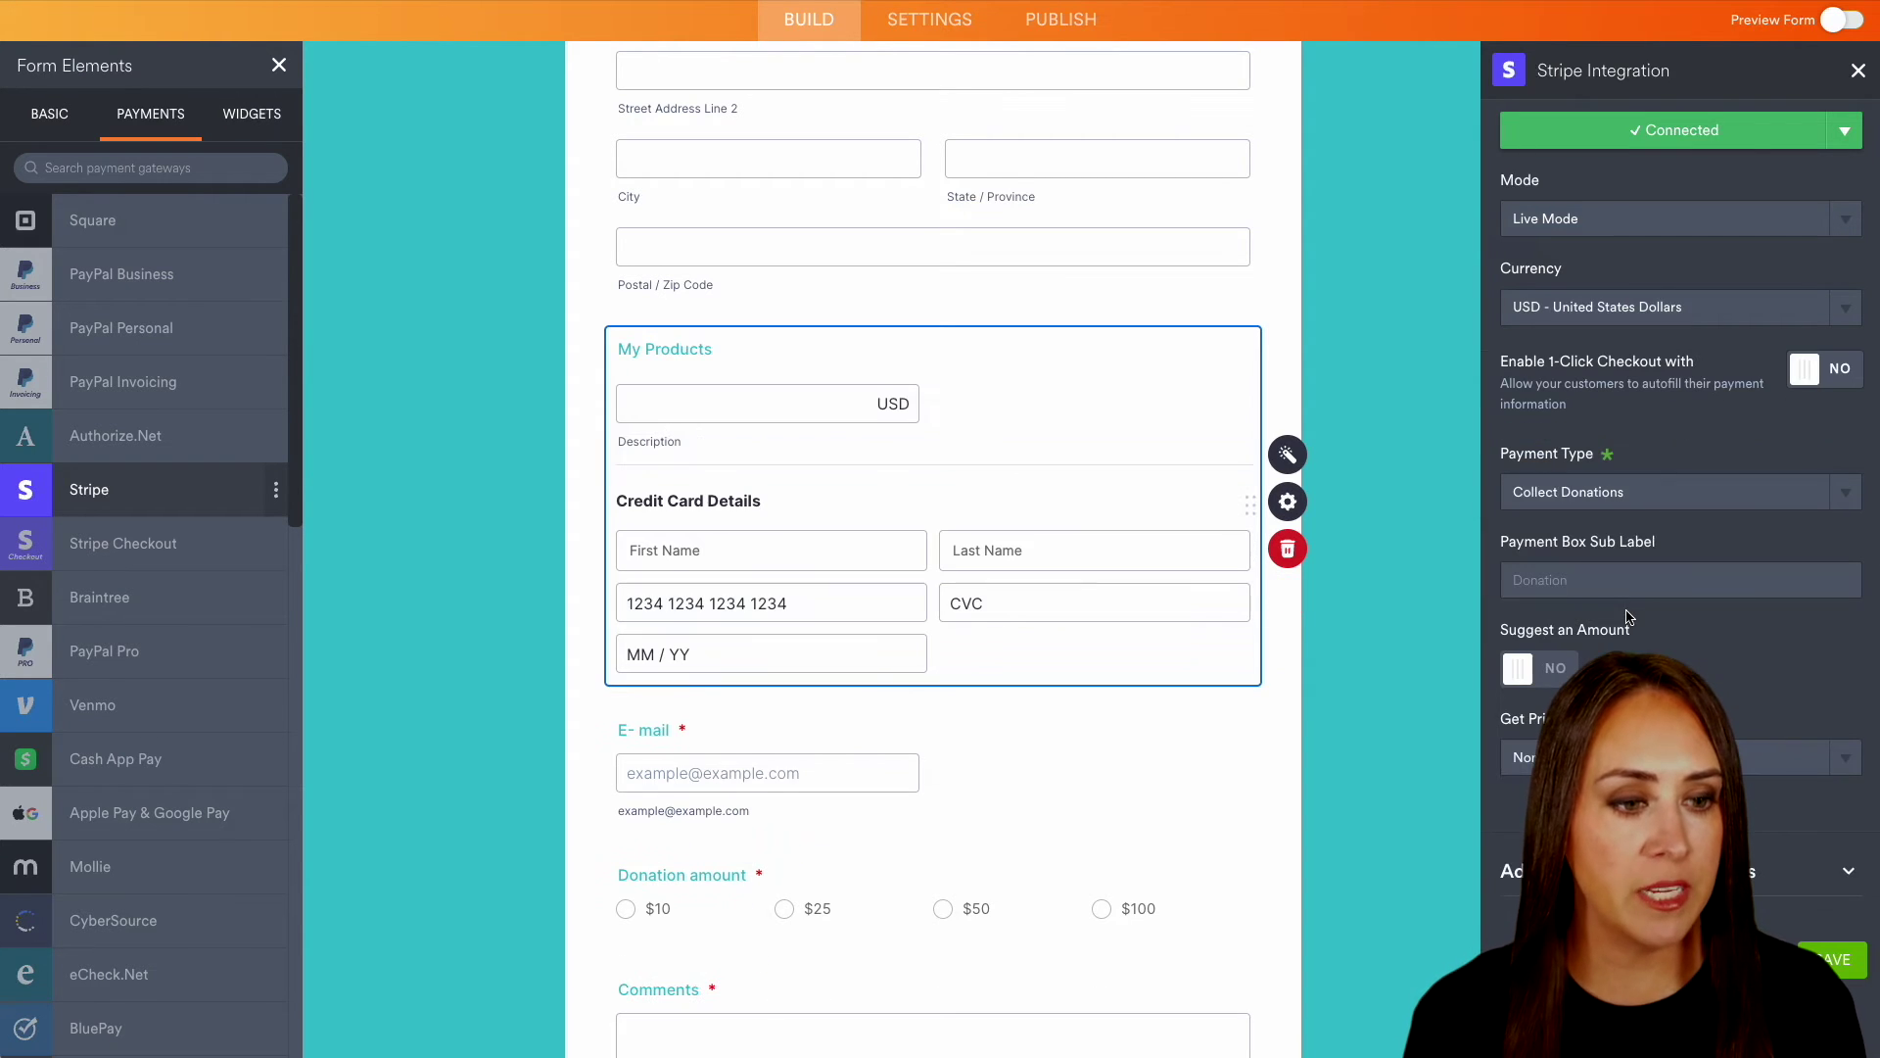
pyautogui.click(1845, 977)
# Rename the Stripe field label to 'Donation Amount' and make it required
pyautogui.click(686, 352)
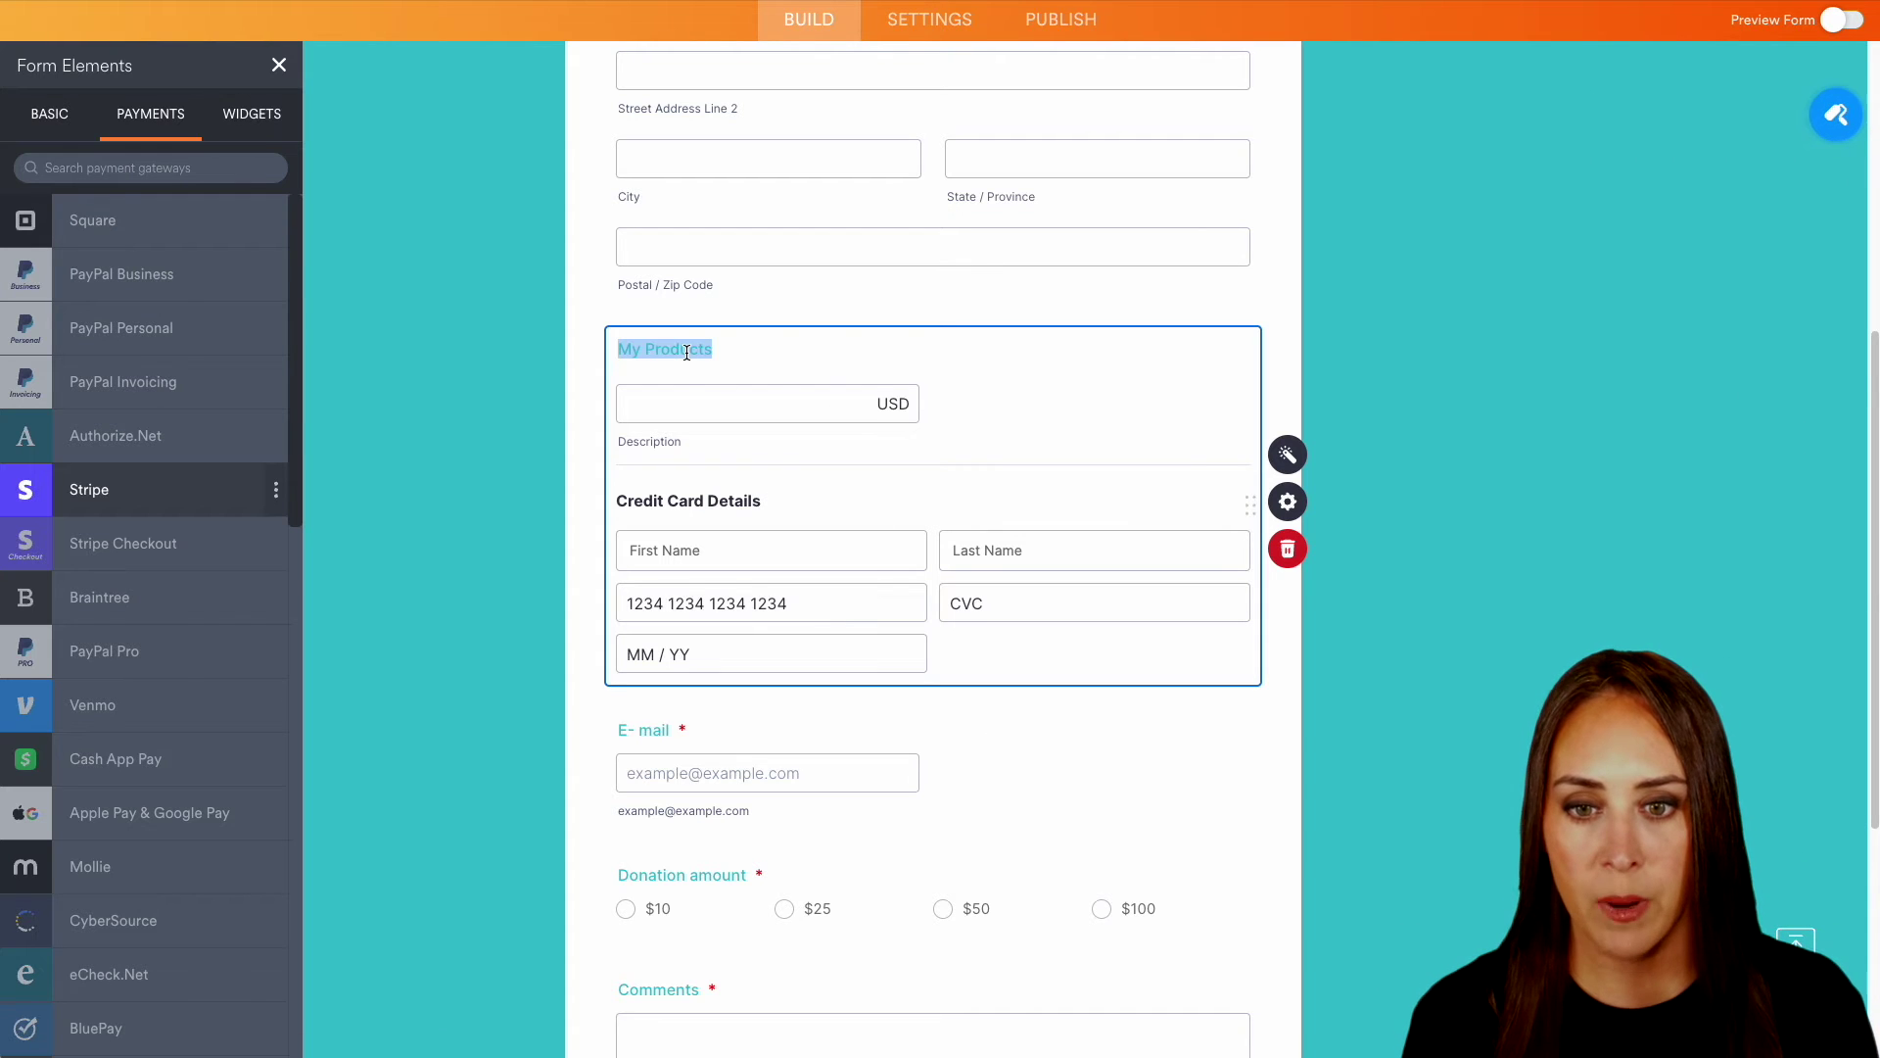
pyautogui.write('Donation A')
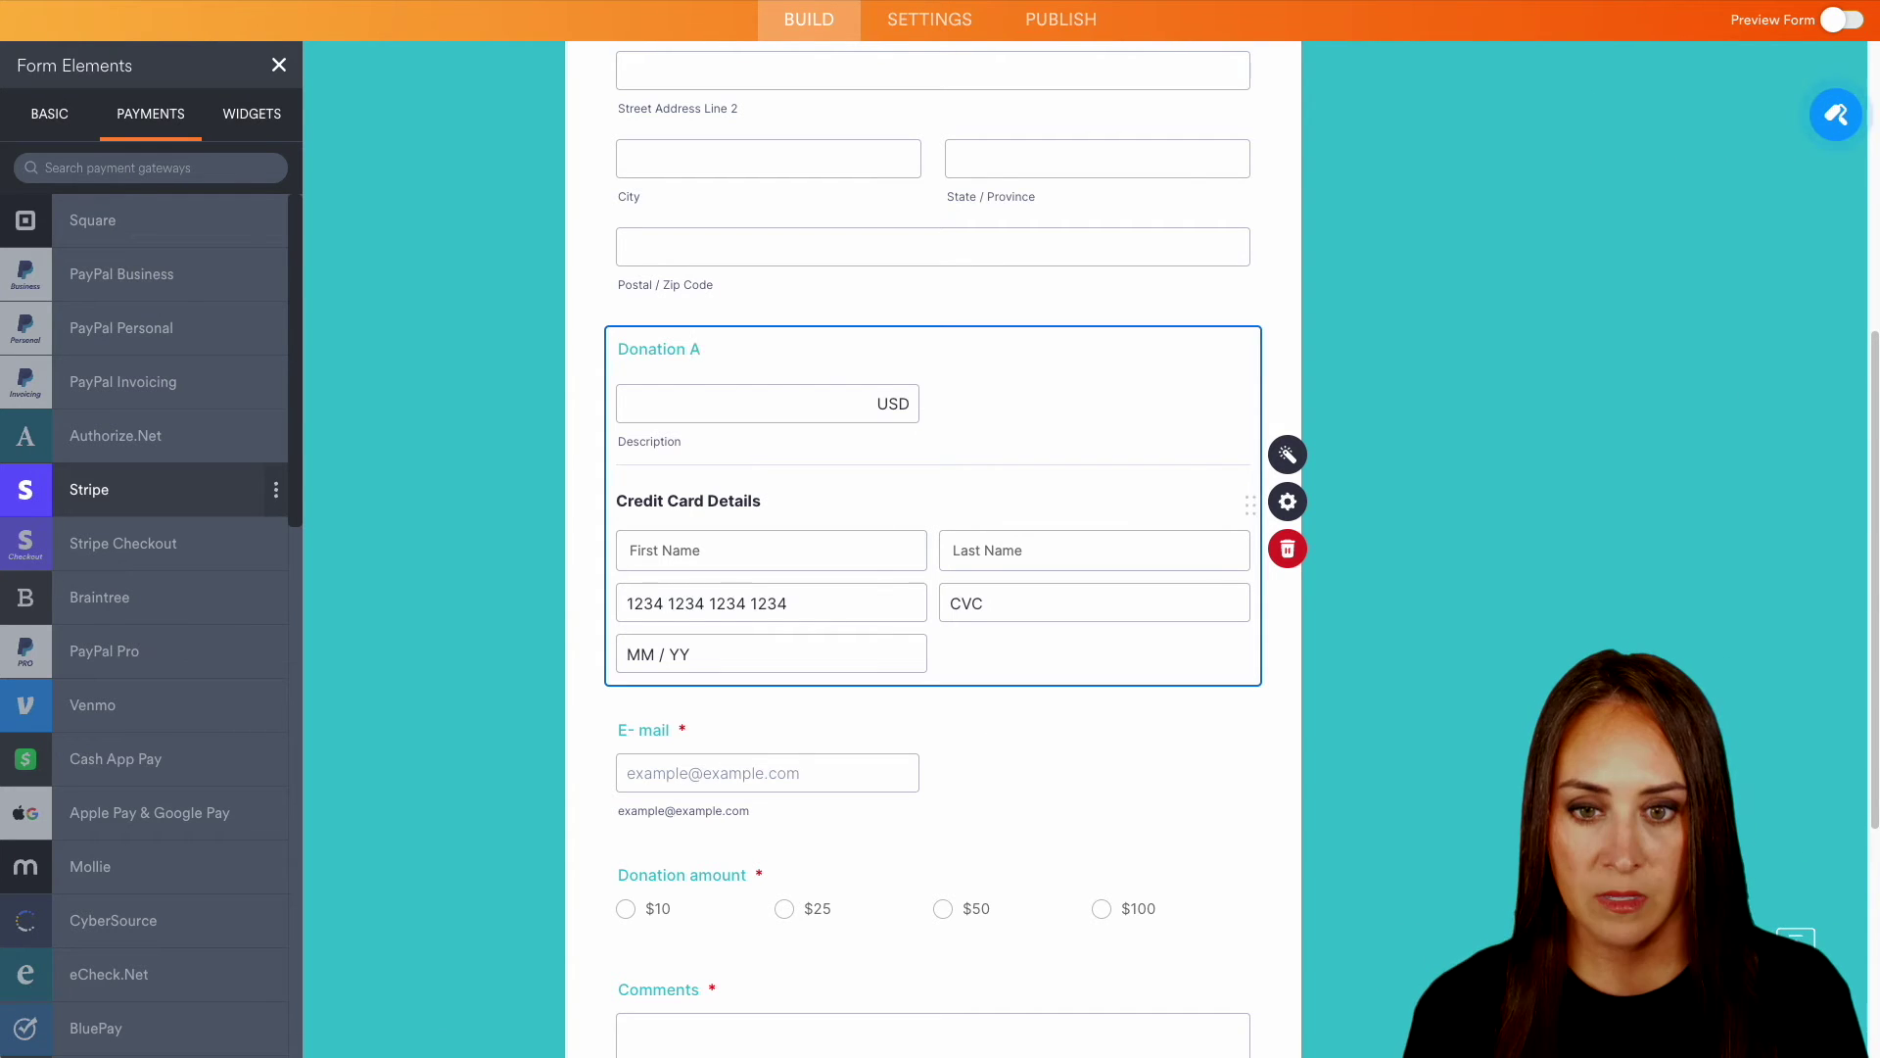
pyautogui.write('mount')
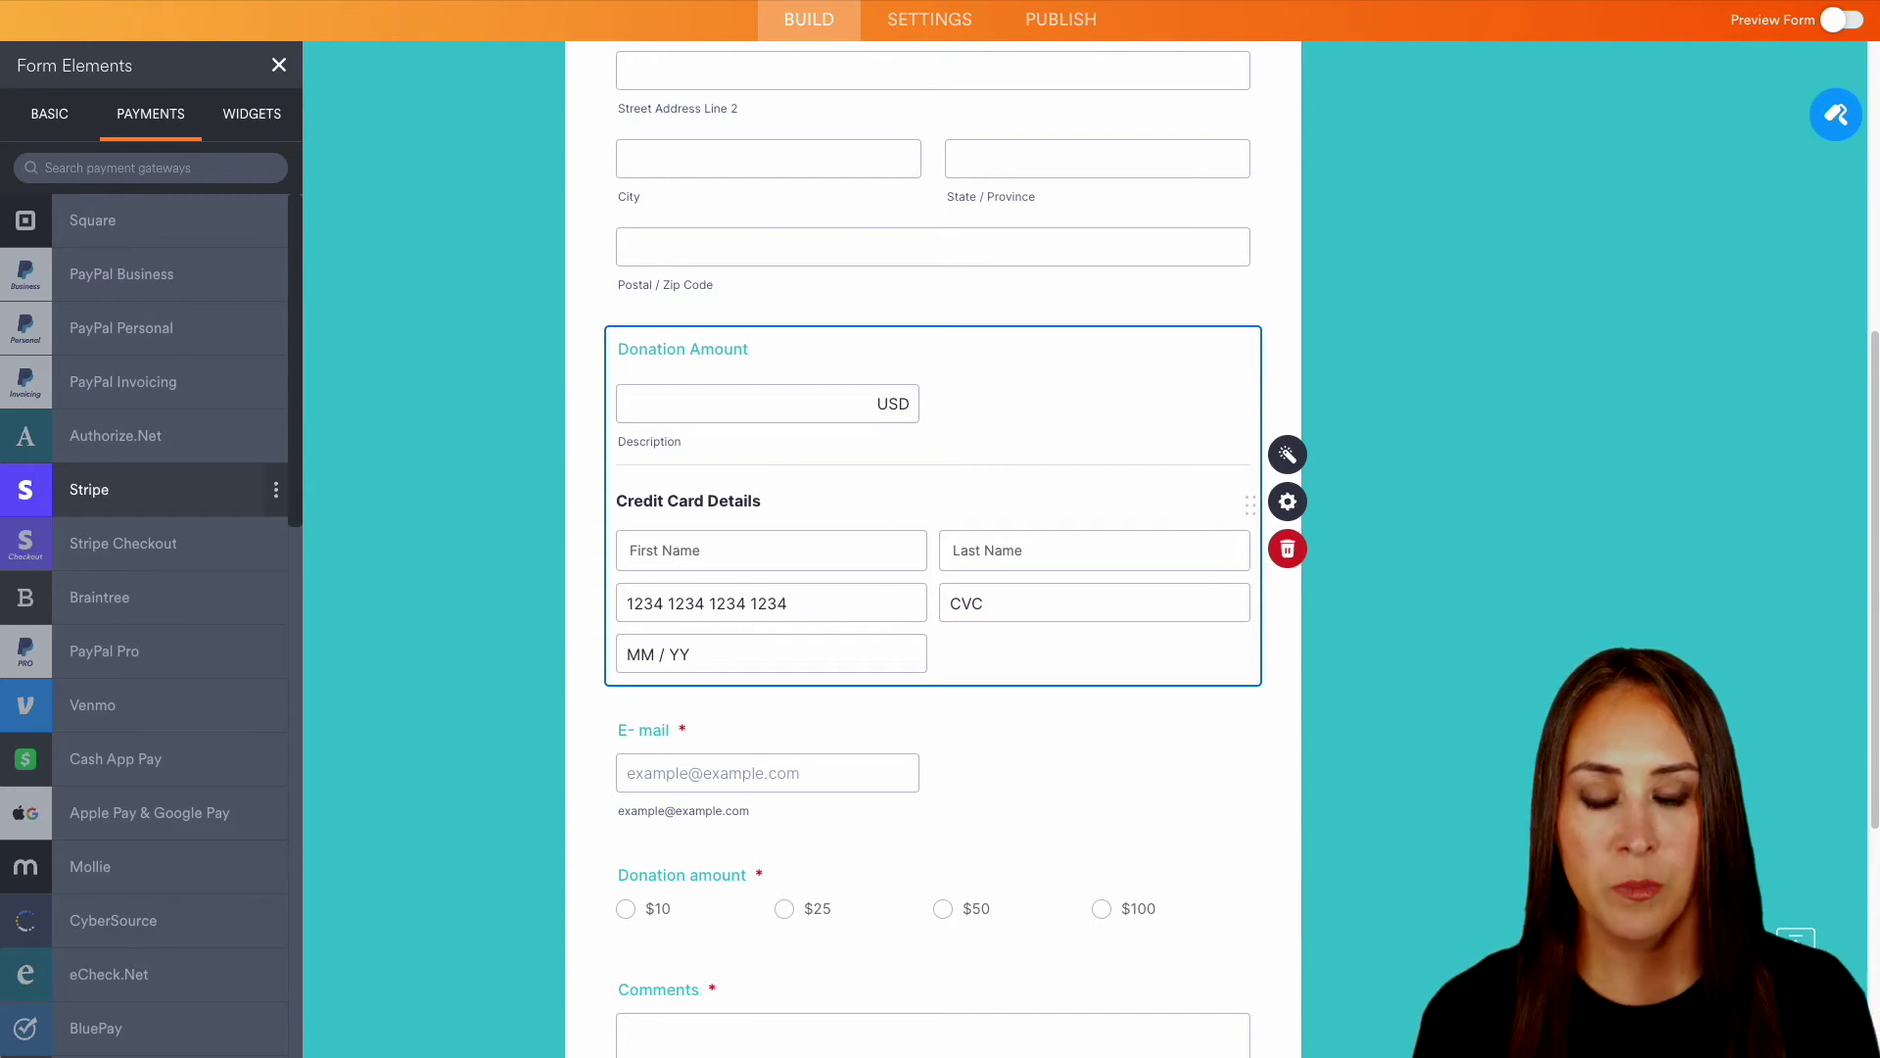
pyautogui.click(1288, 502)
pyautogui.click(1544, 327)
pyautogui.click(1386, 343)
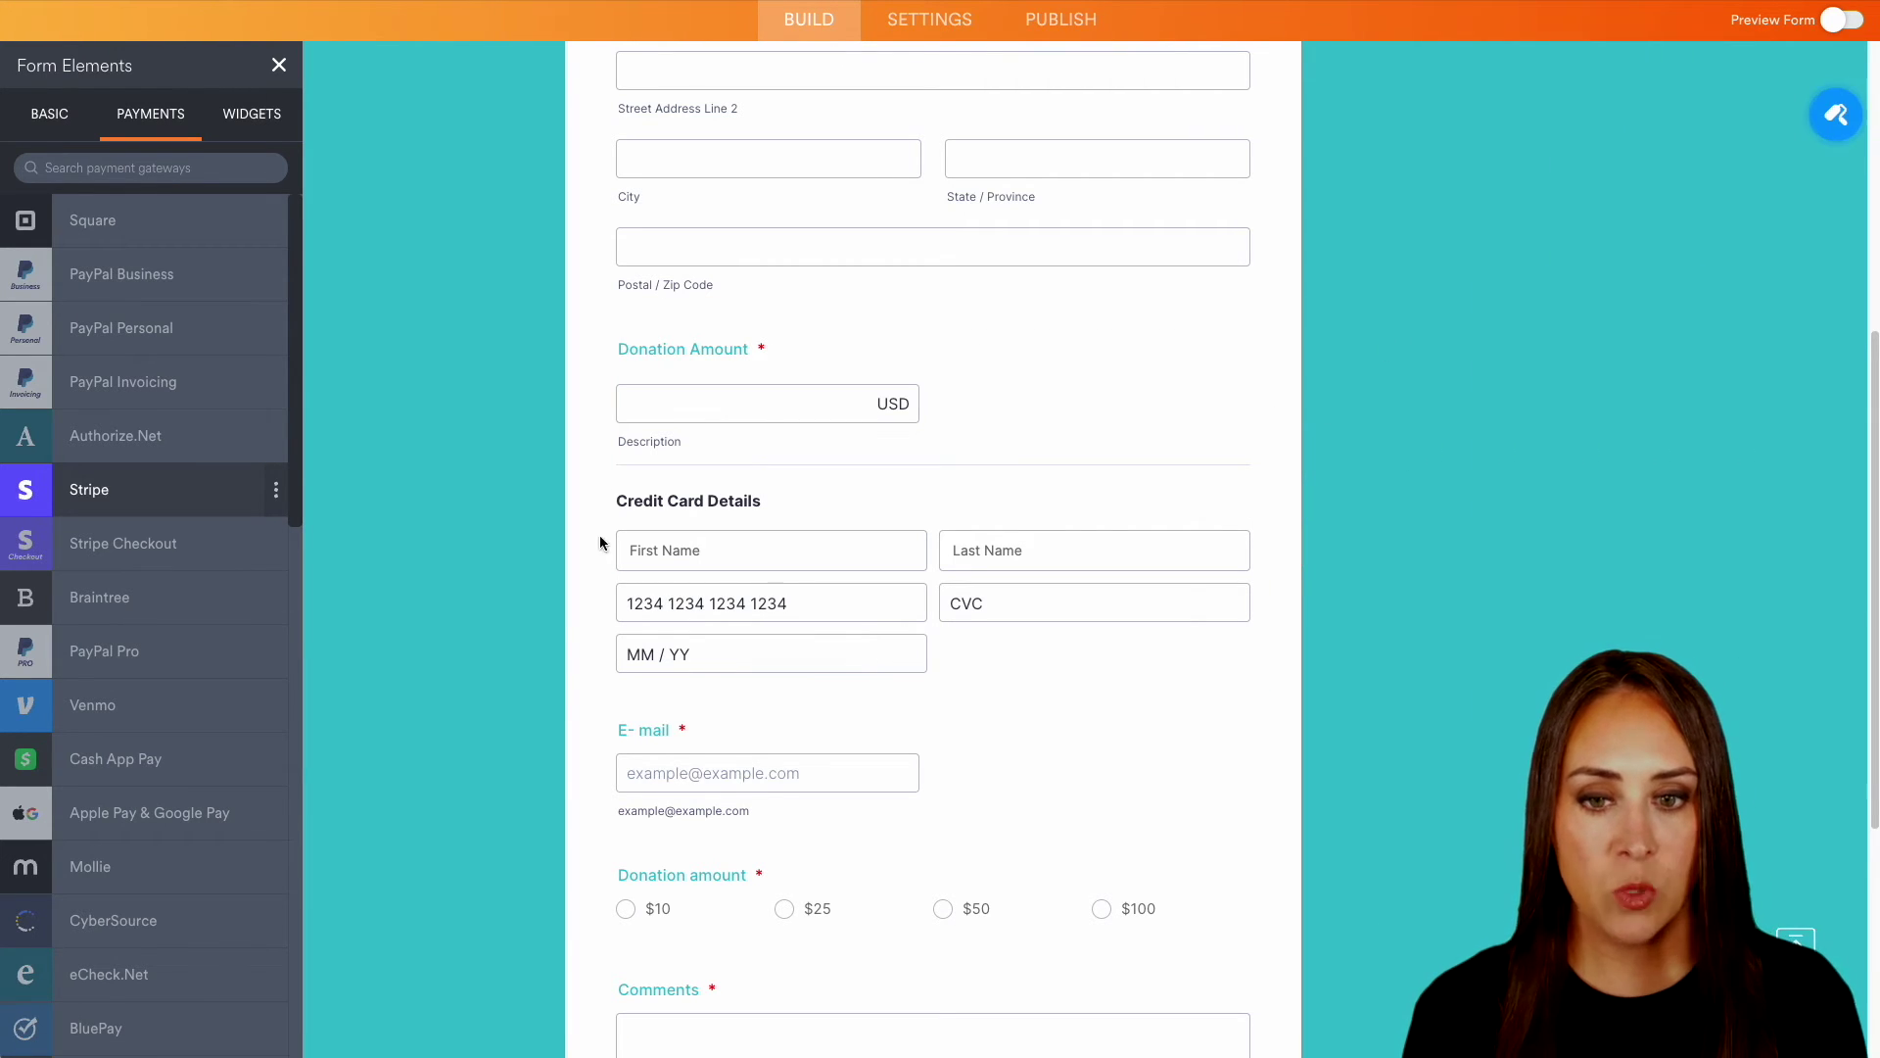
# Delete the old $10–$100 Donation amount choice question
pyautogui.scroll(-1, 1212, 676)
pyautogui.scroll(-1, 1212, 677)
pyautogui.click(969, 754)
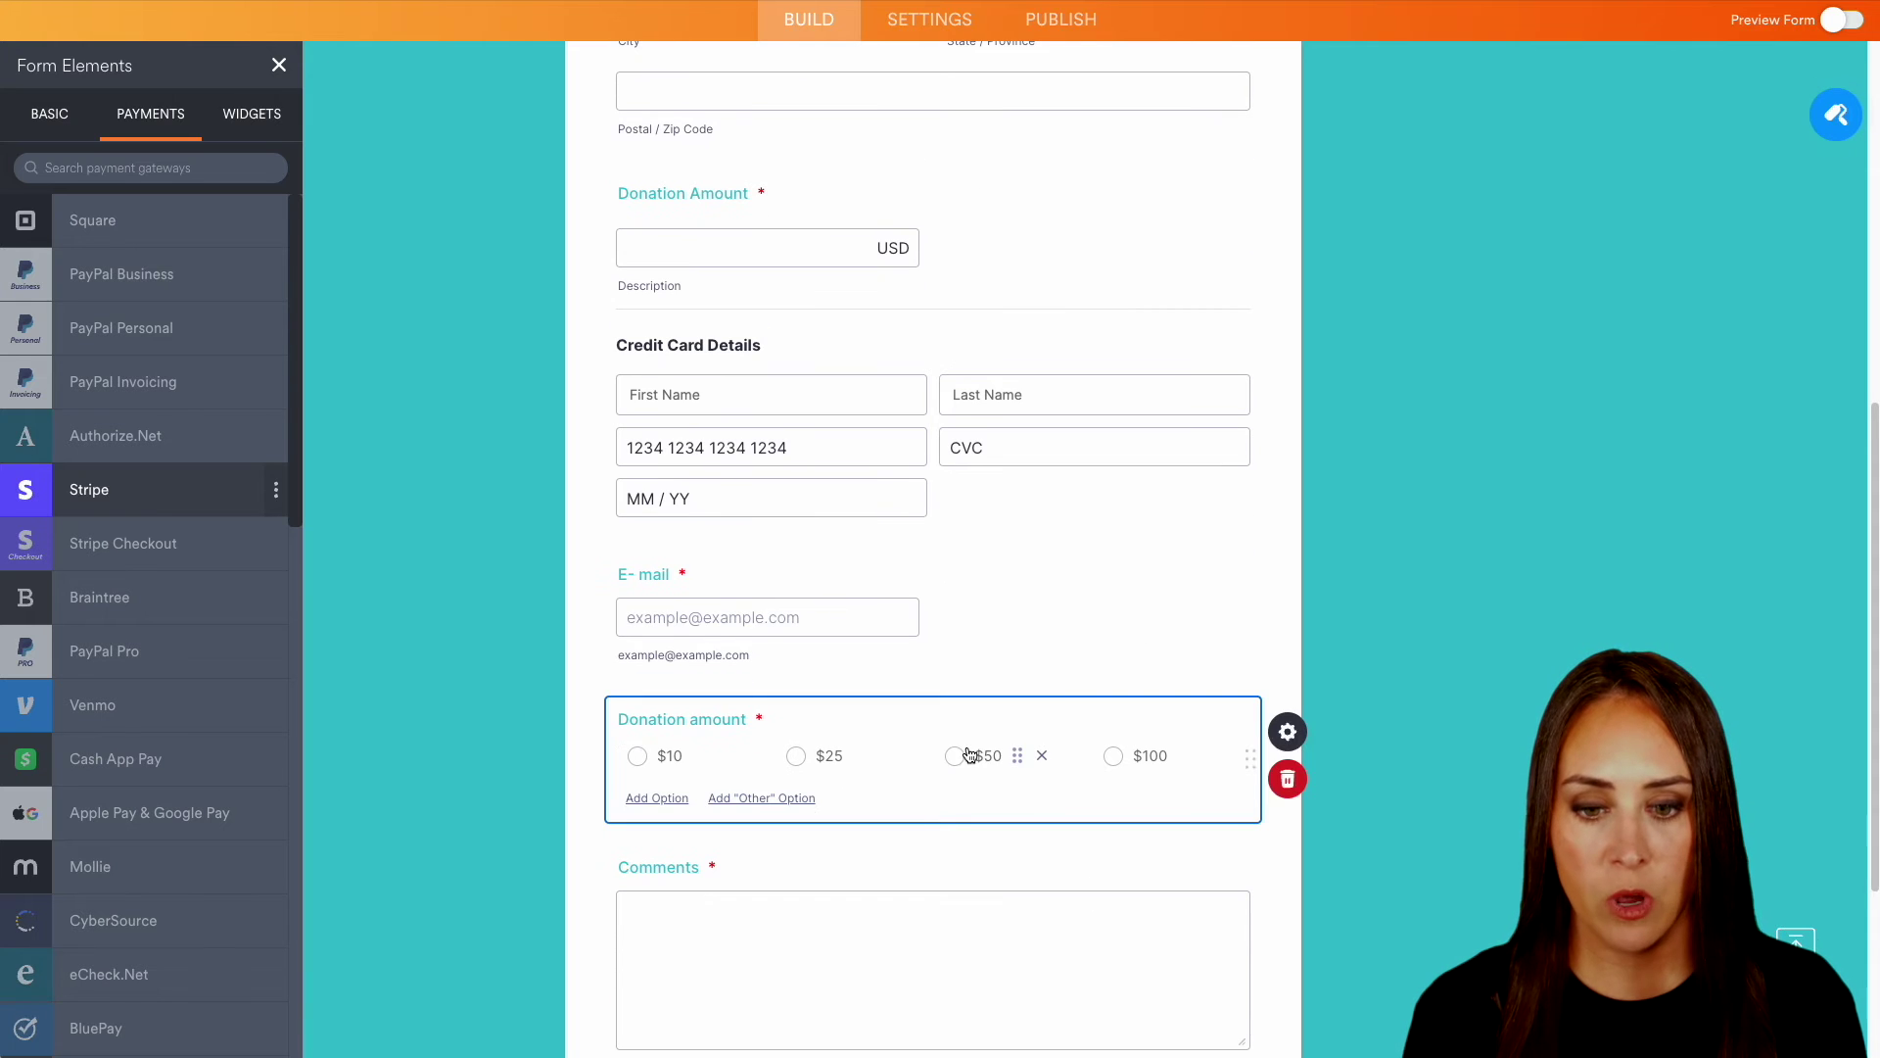
pyautogui.click(1298, 784)
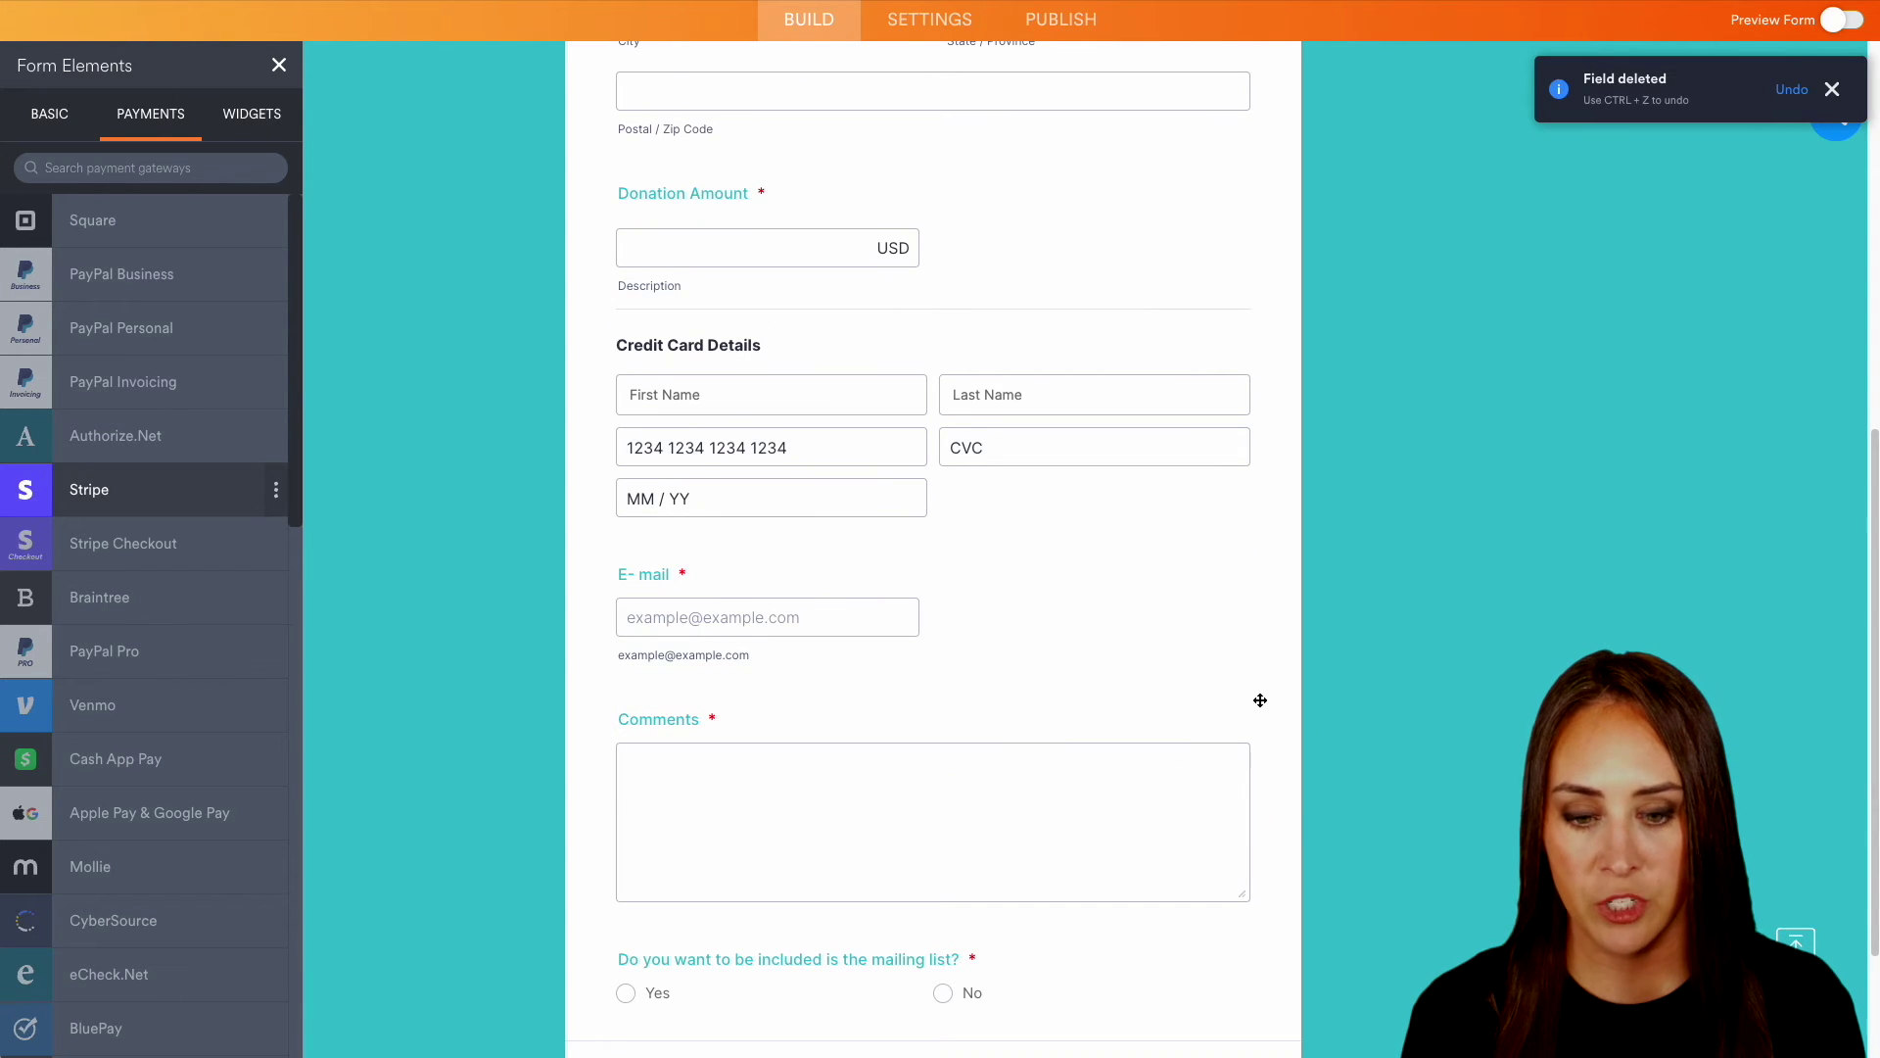
pyautogui.scroll(-2, 1254, 691)
pyautogui.scroll(8, 1253, 694)
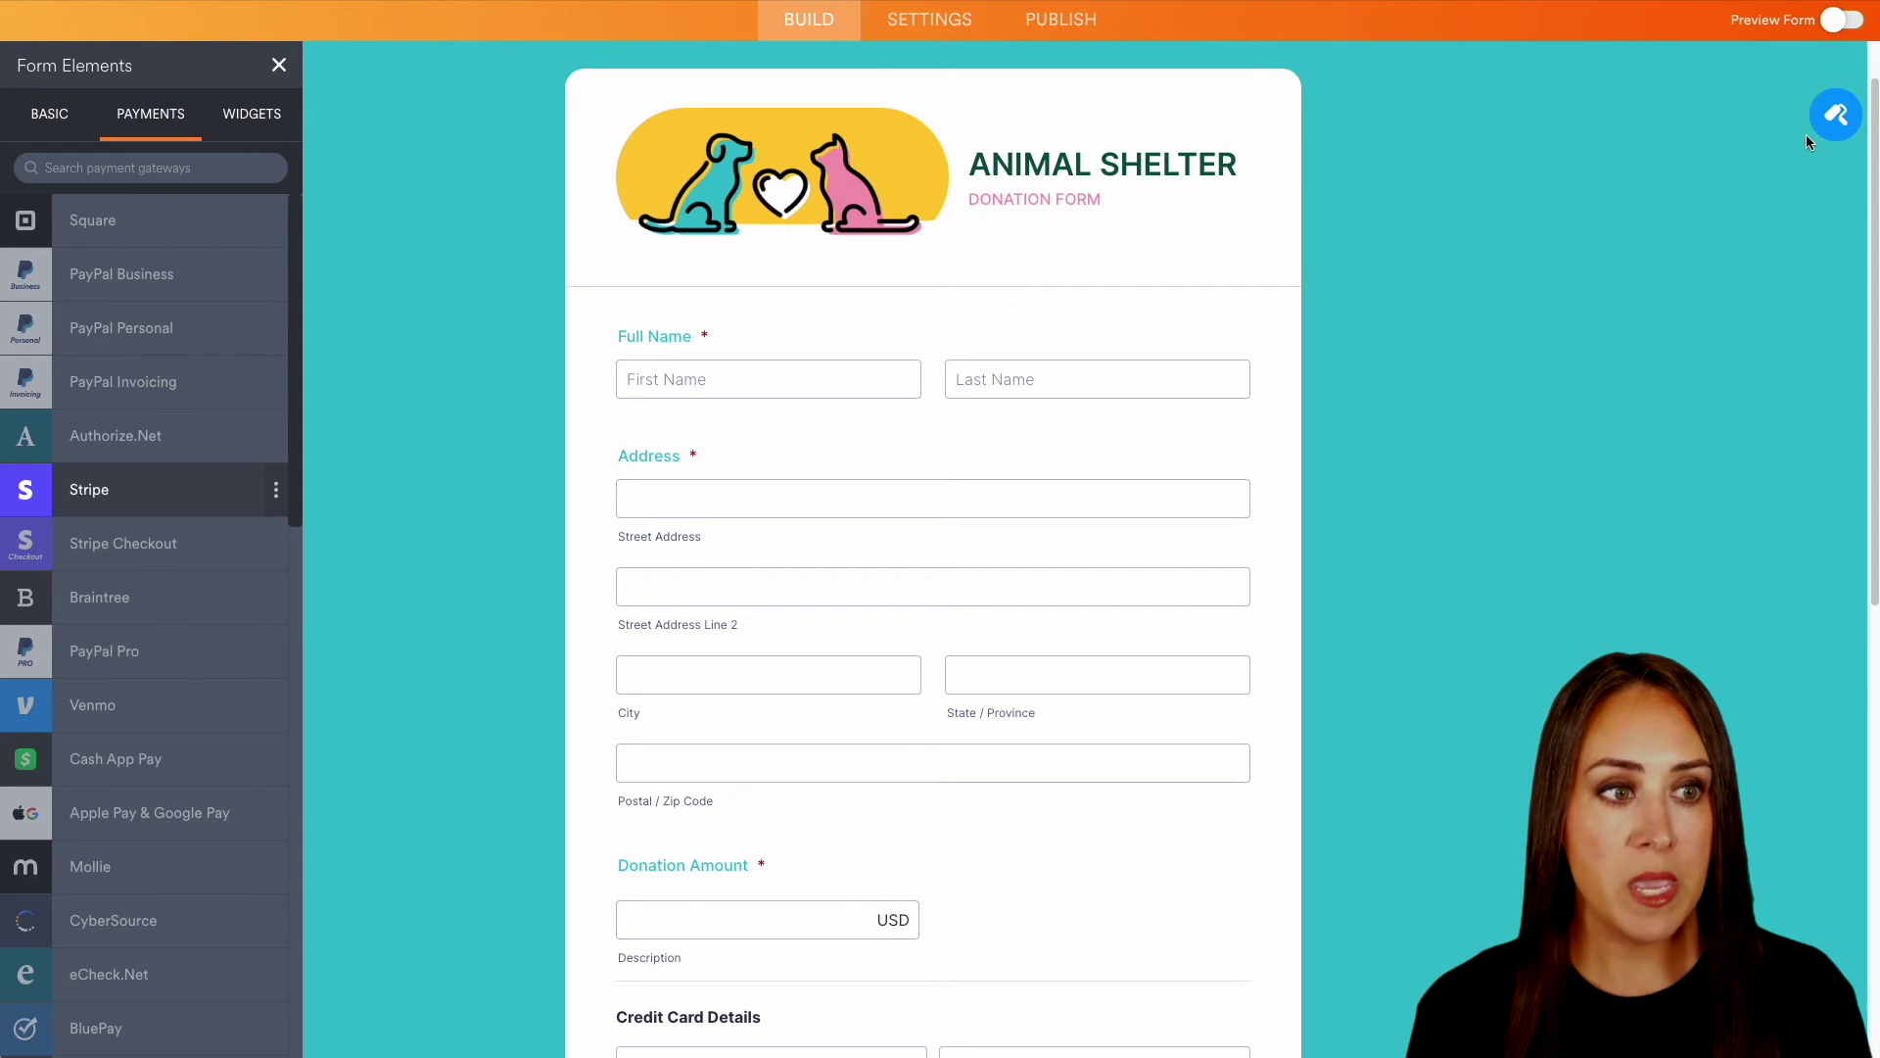
# Set the form's page color to green #32cea8 in Form Designer
pyautogui.click(1833, 116)
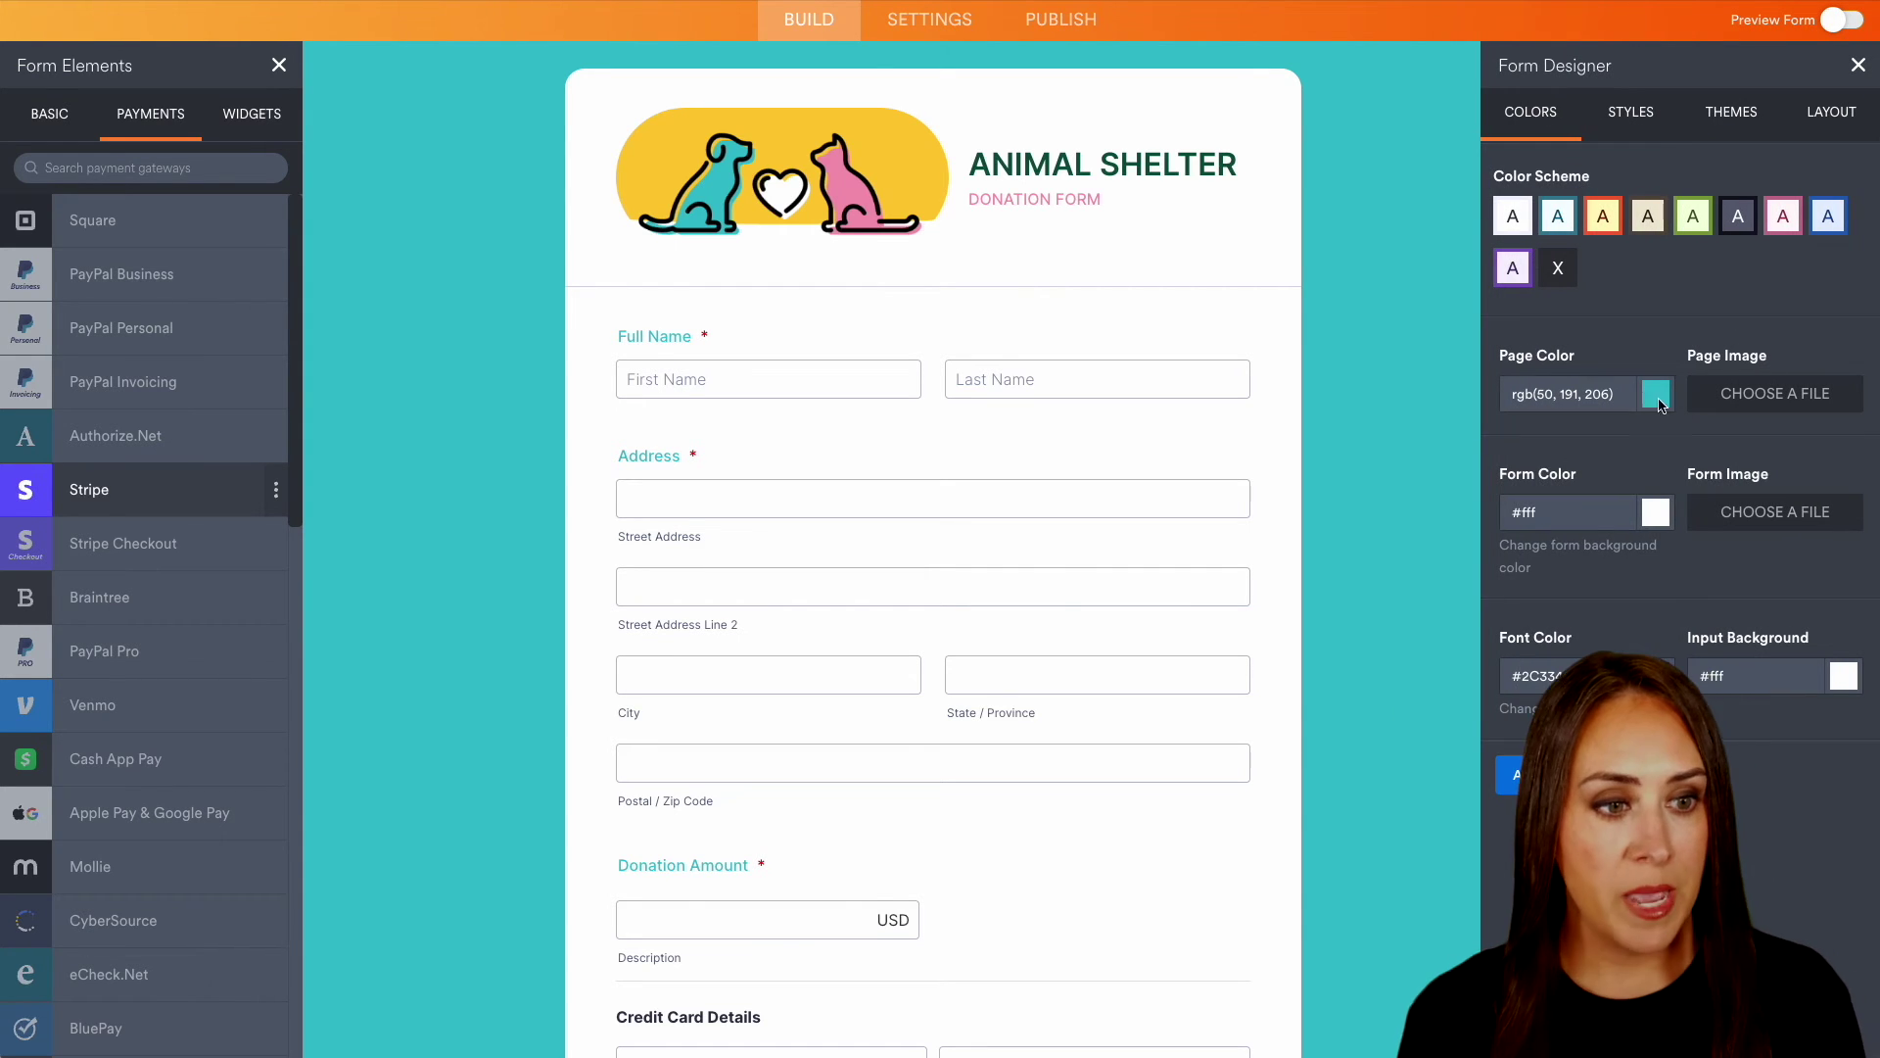
pyautogui.click(1654, 394)
pyautogui.click(1533, 580)
pyautogui.click(1498, 579)
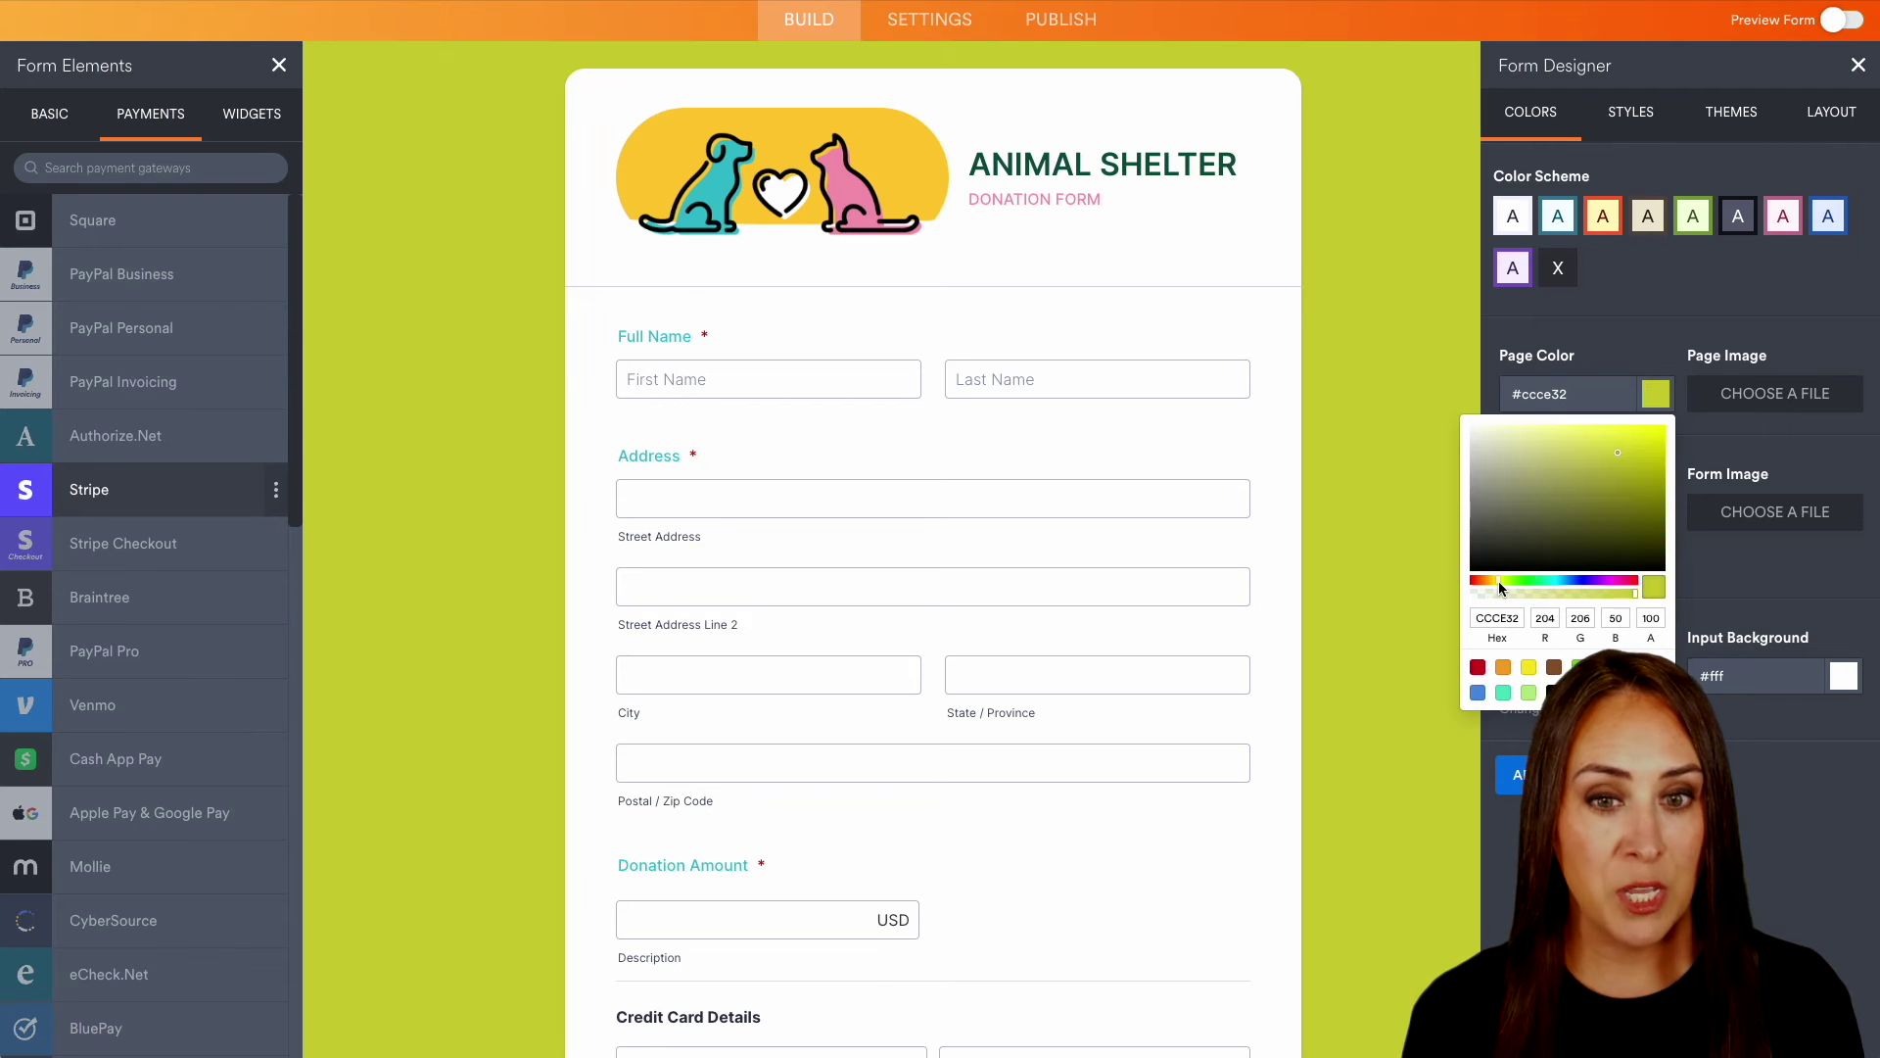
pyautogui.click(1616, 581)
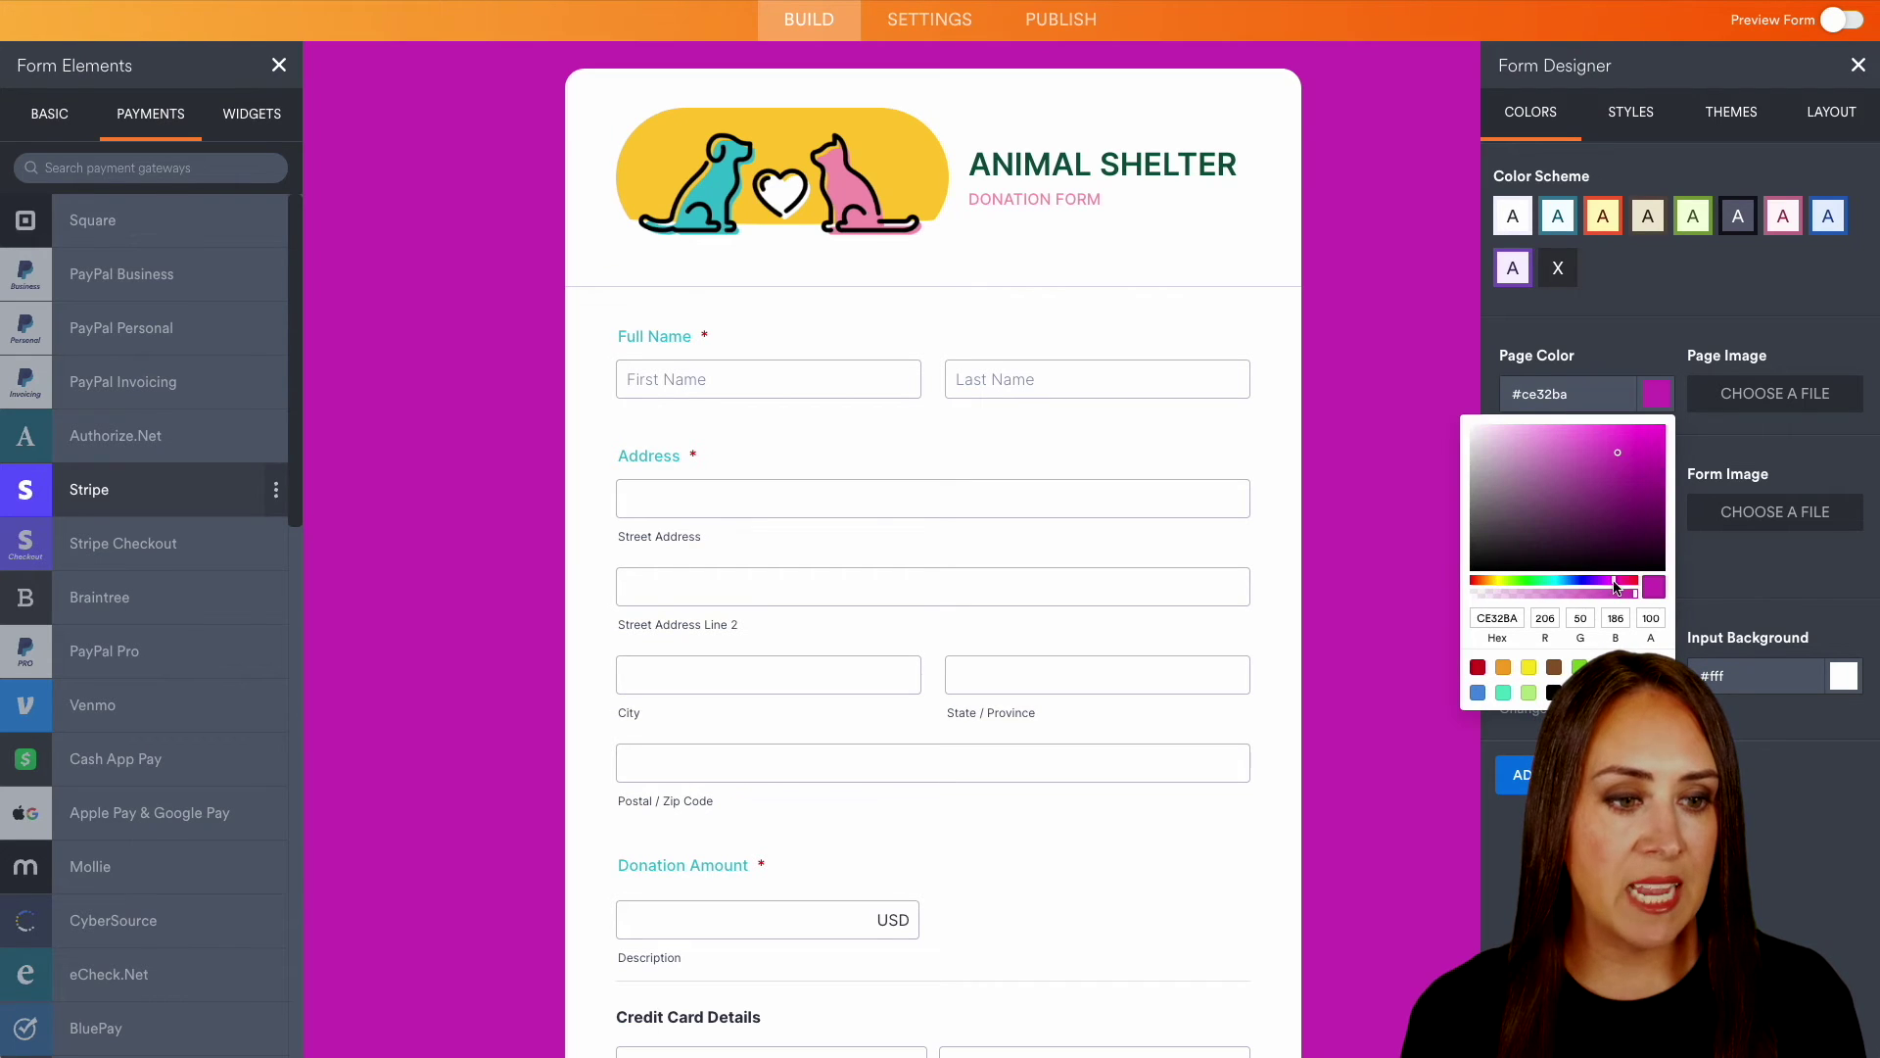
pyautogui.click(1549, 582)
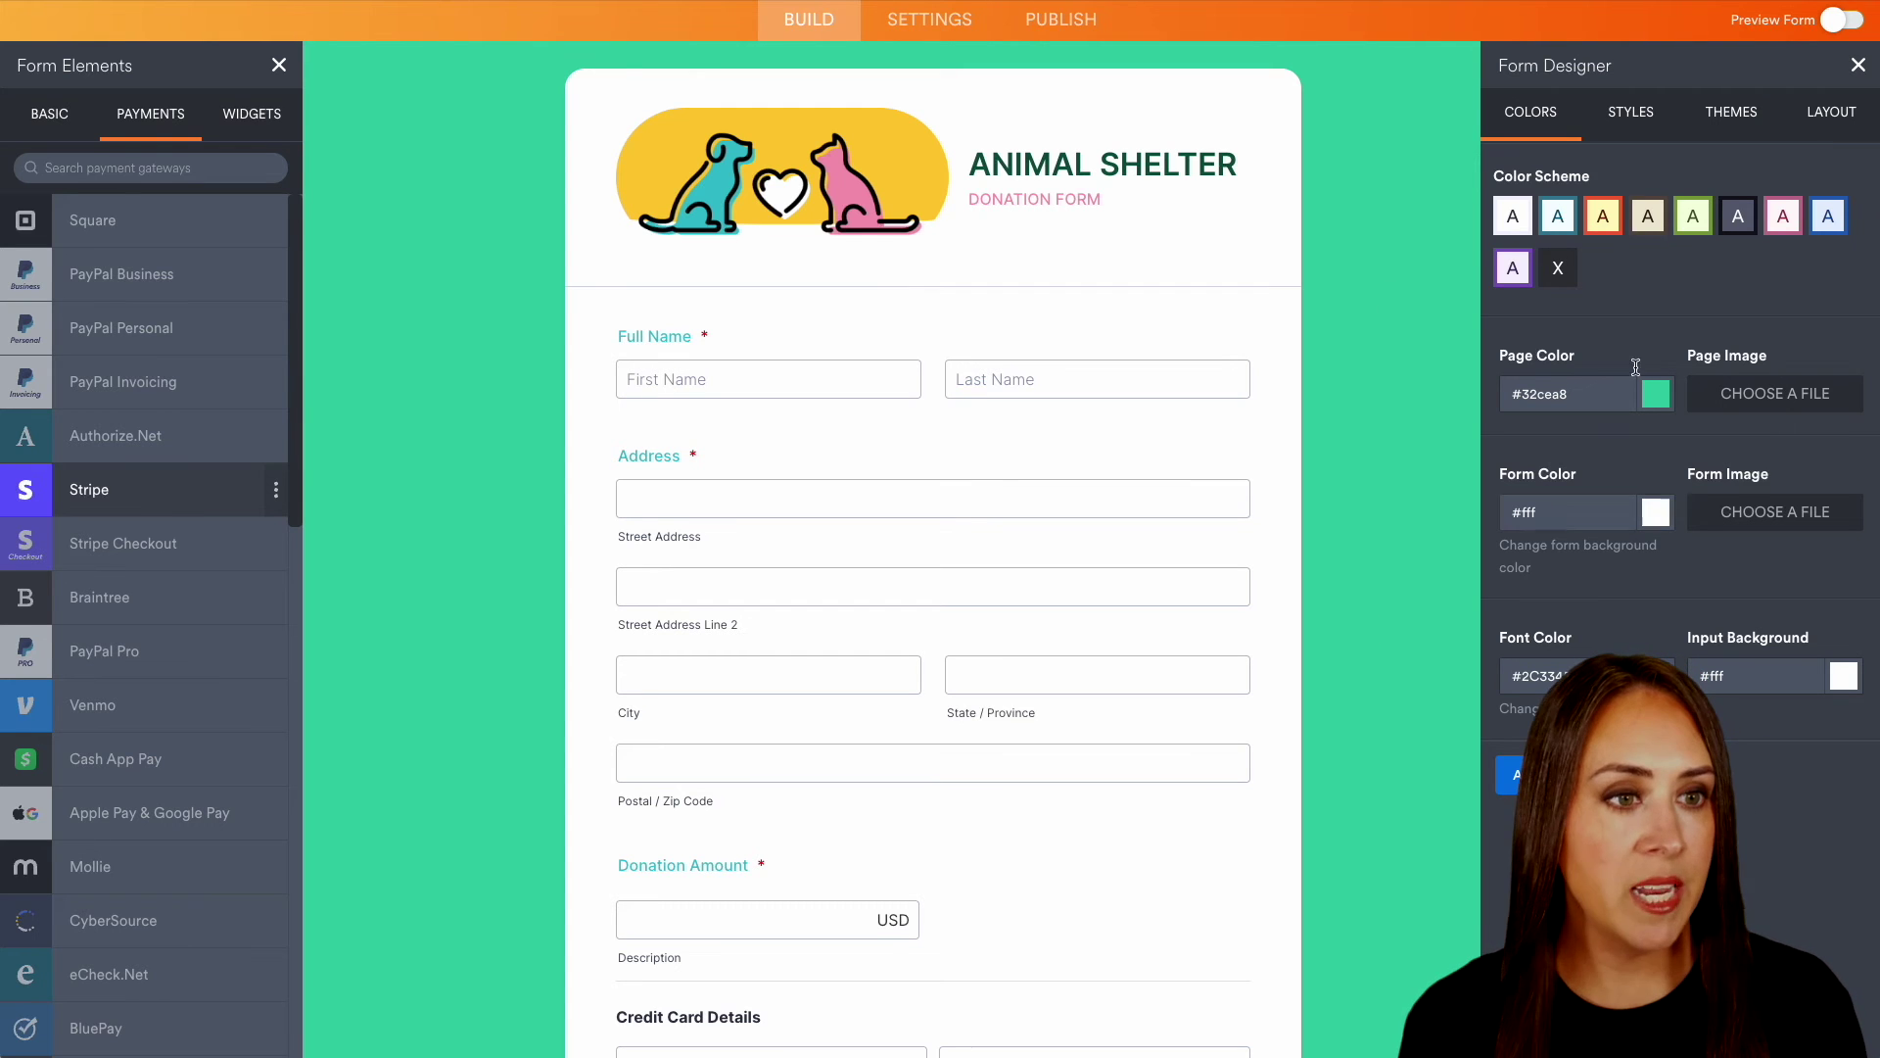
# Change the form font from Inter to Roboto
pyautogui.click(1631, 111)
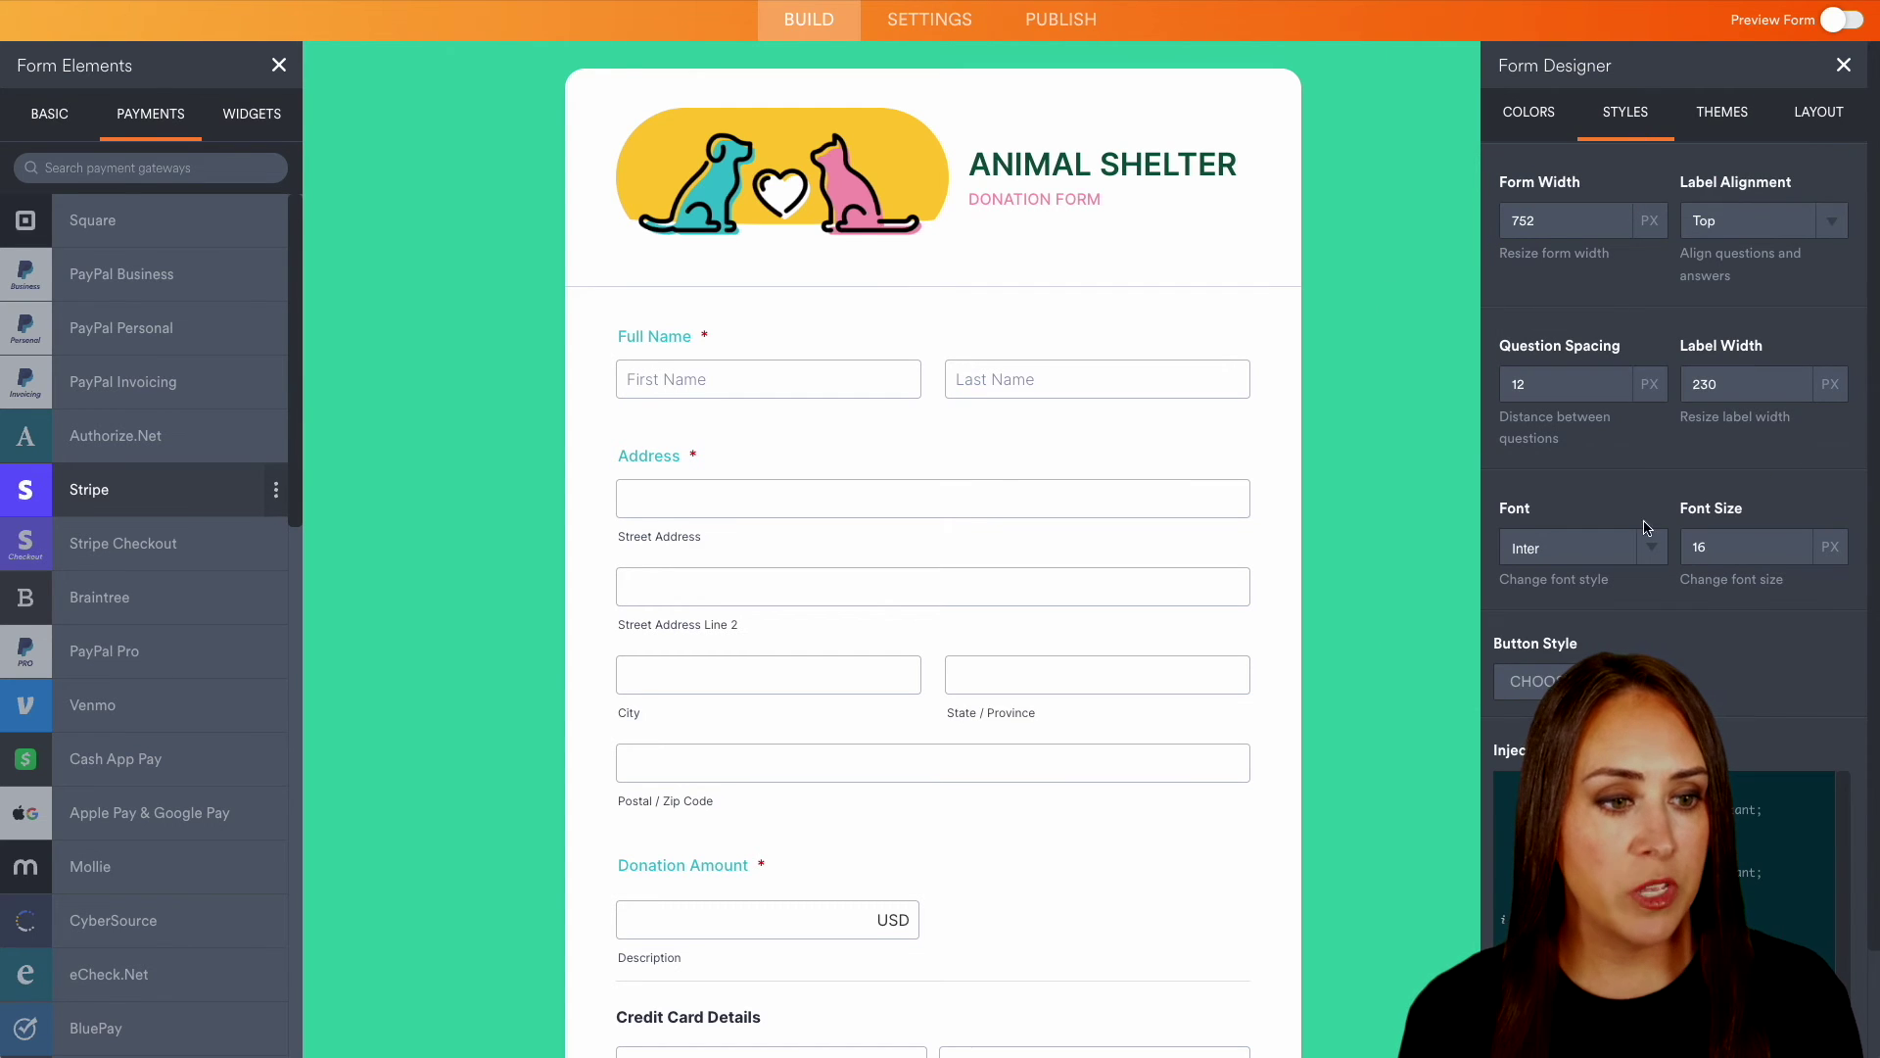
pyautogui.click(1651, 548)
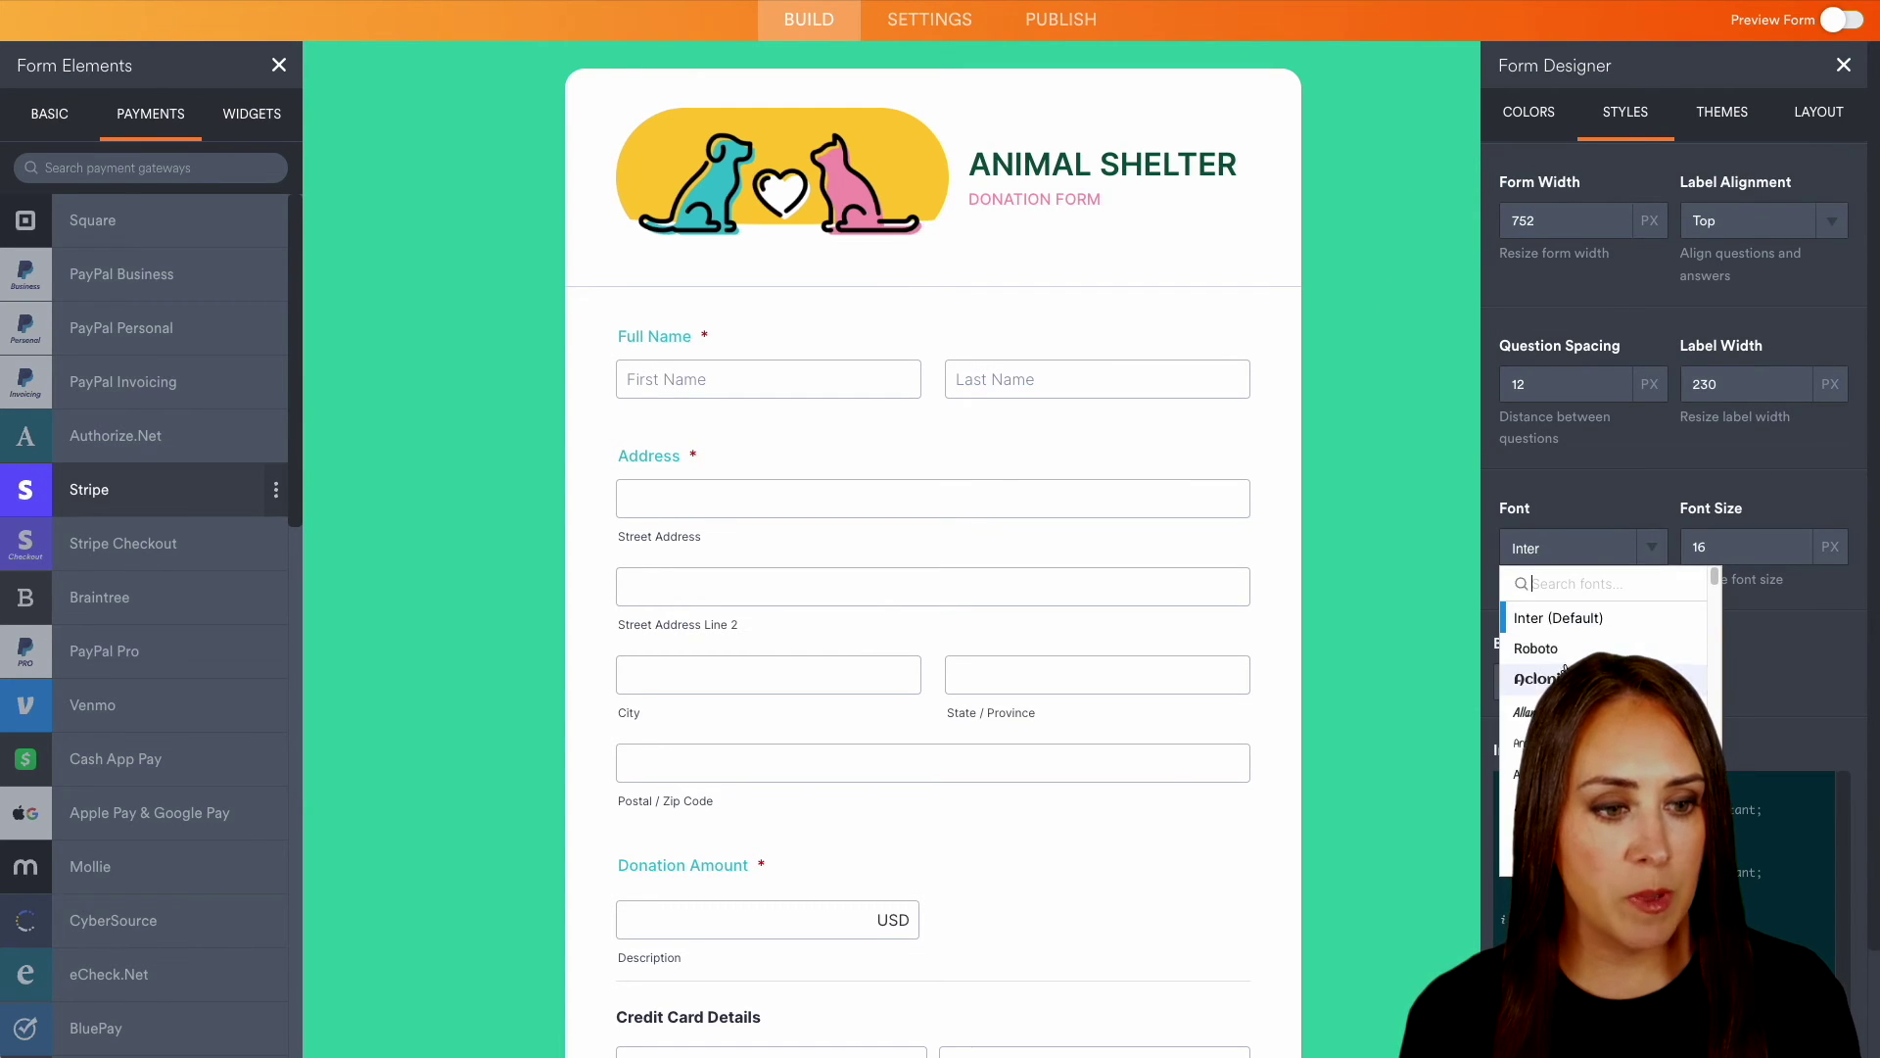
pyautogui.click(1558, 657)
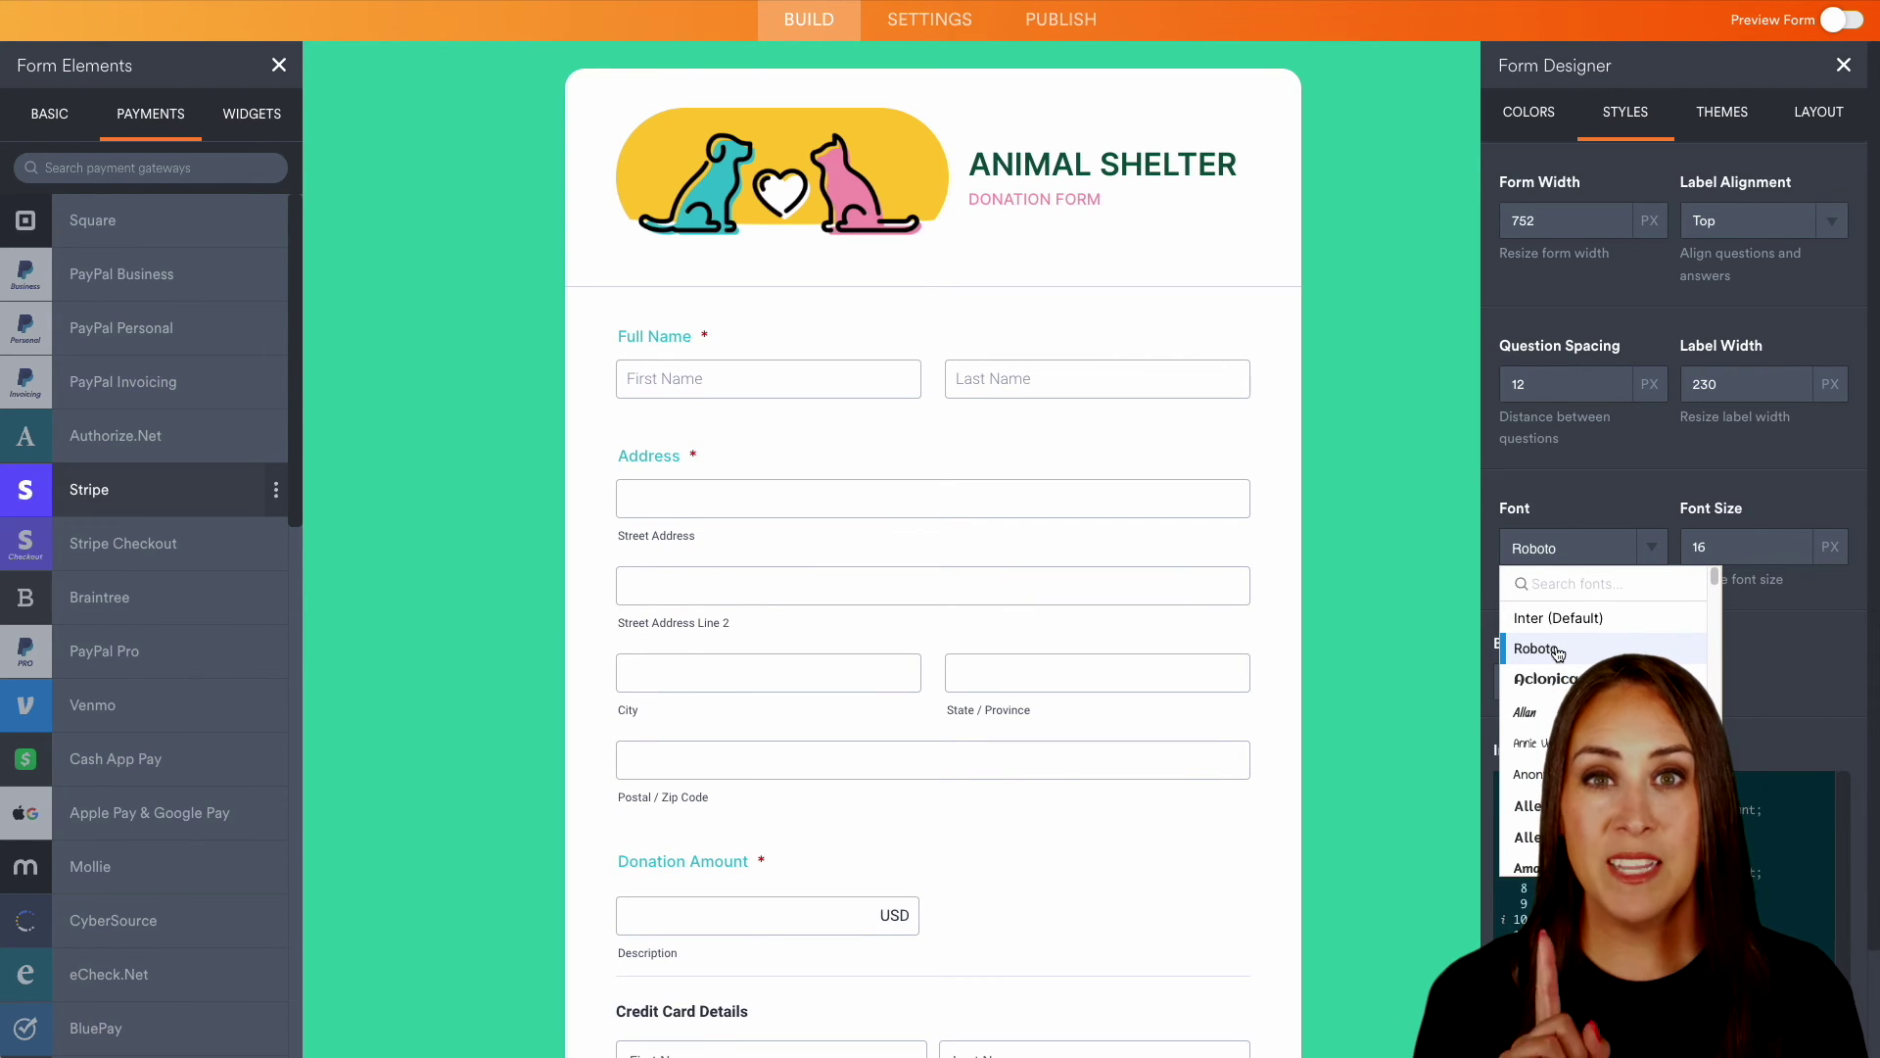
# Review Autoresponder 1 in the form's email settings, then view the Conditions options
pyautogui.click(950, 27)
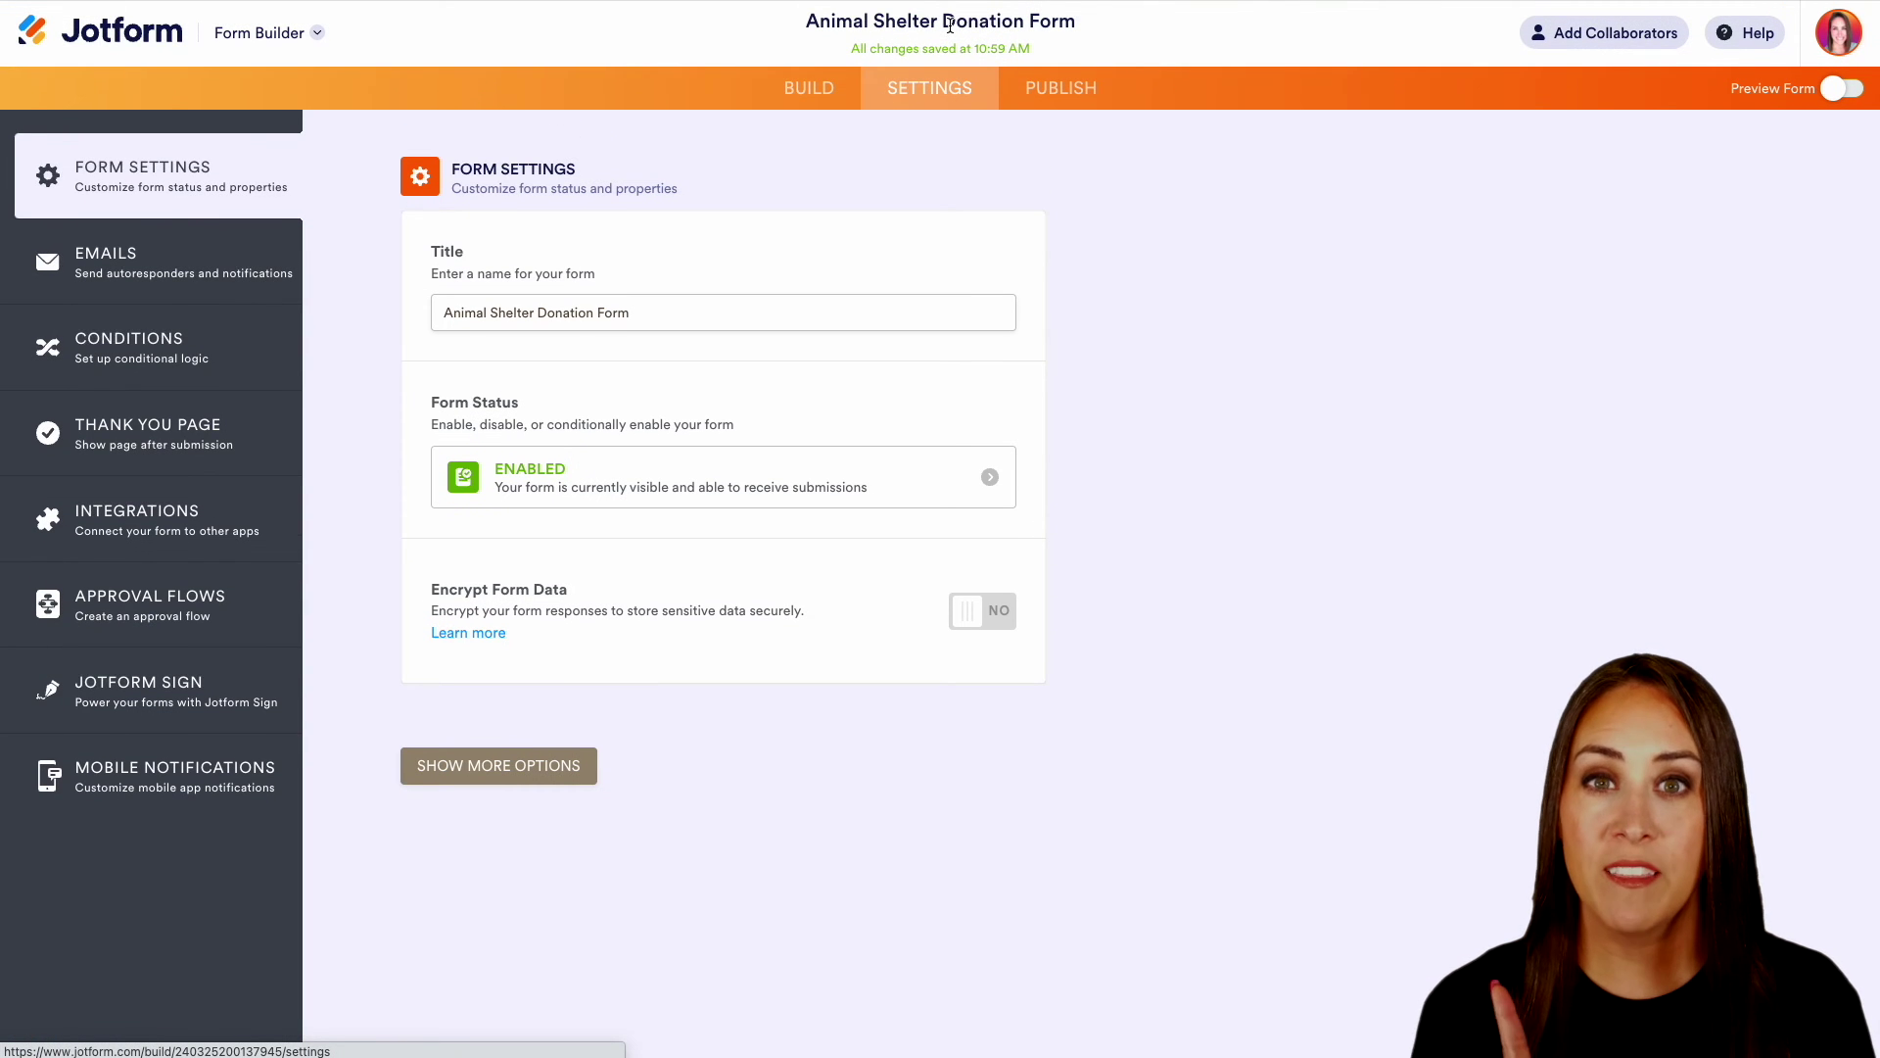
pyautogui.click(139, 274)
pyautogui.moveTo(567, 413)
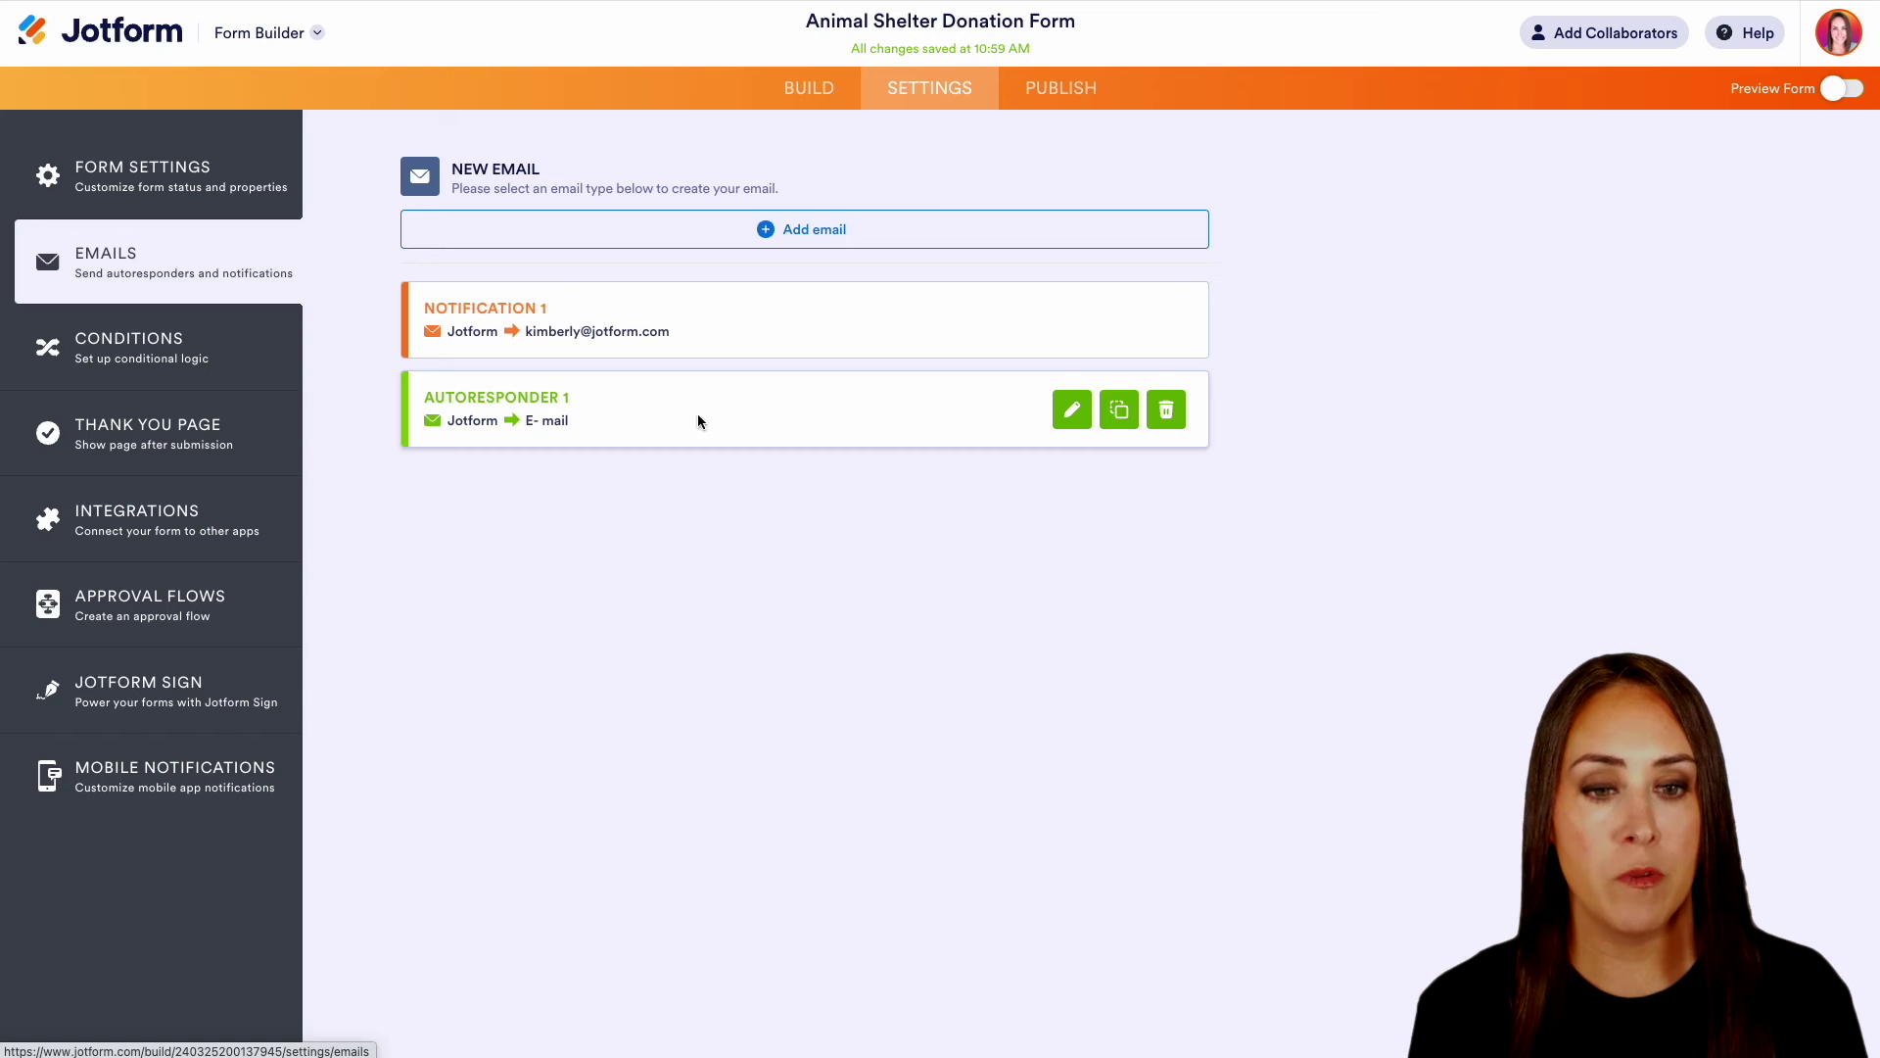
pyautogui.click(1067, 413)
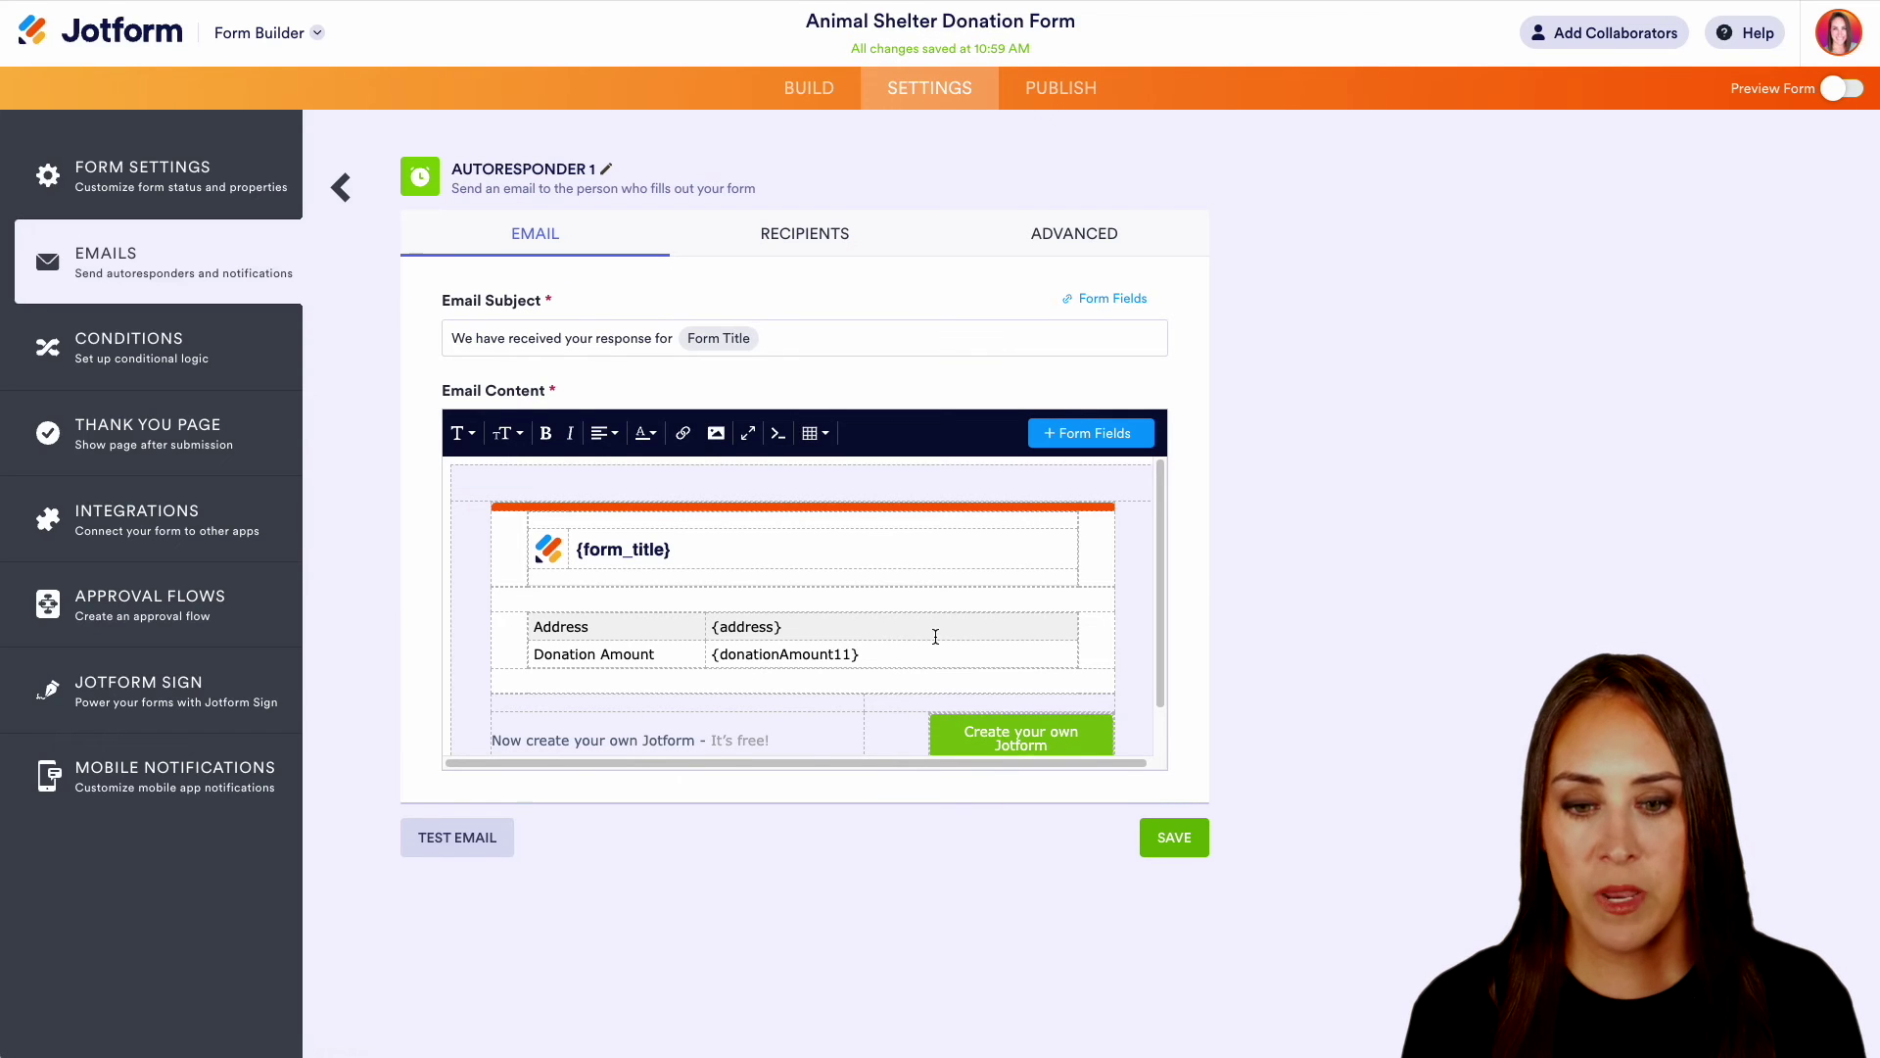
pyautogui.scroll(-1, 881, 607)
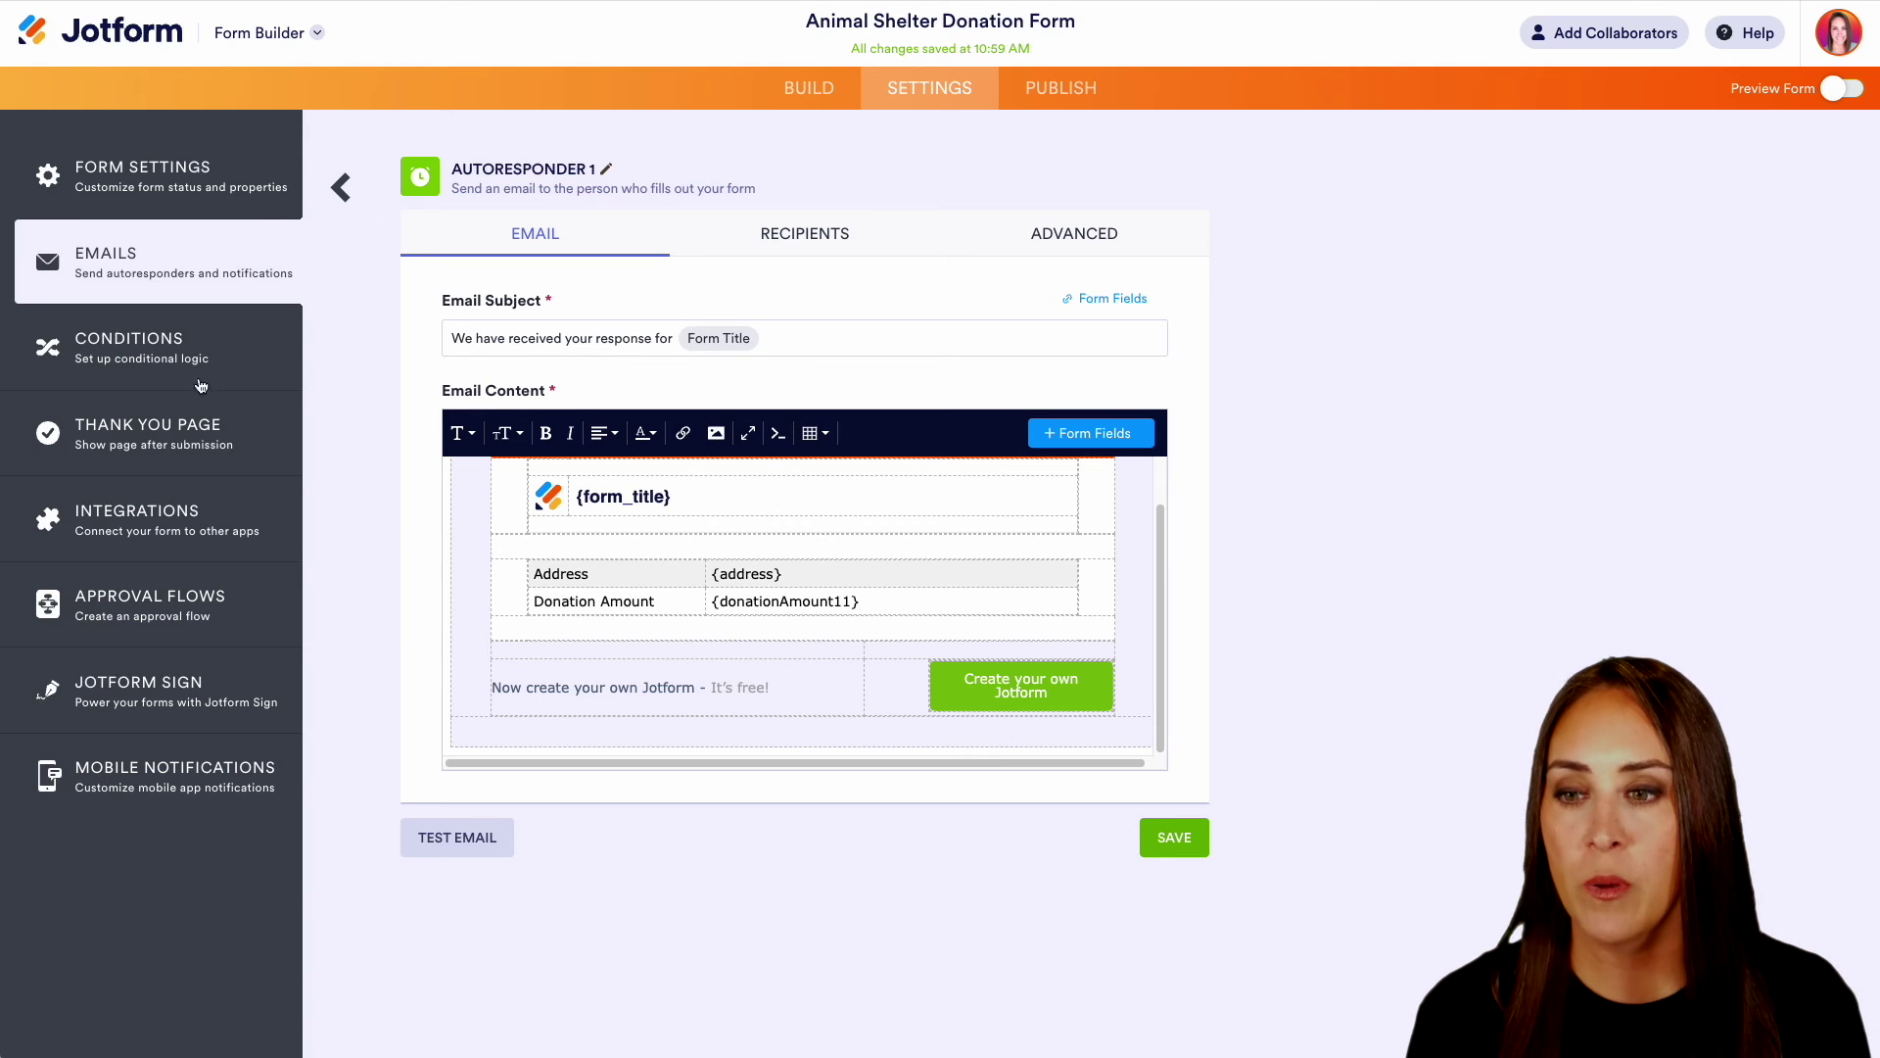
pyautogui.click(161, 350)
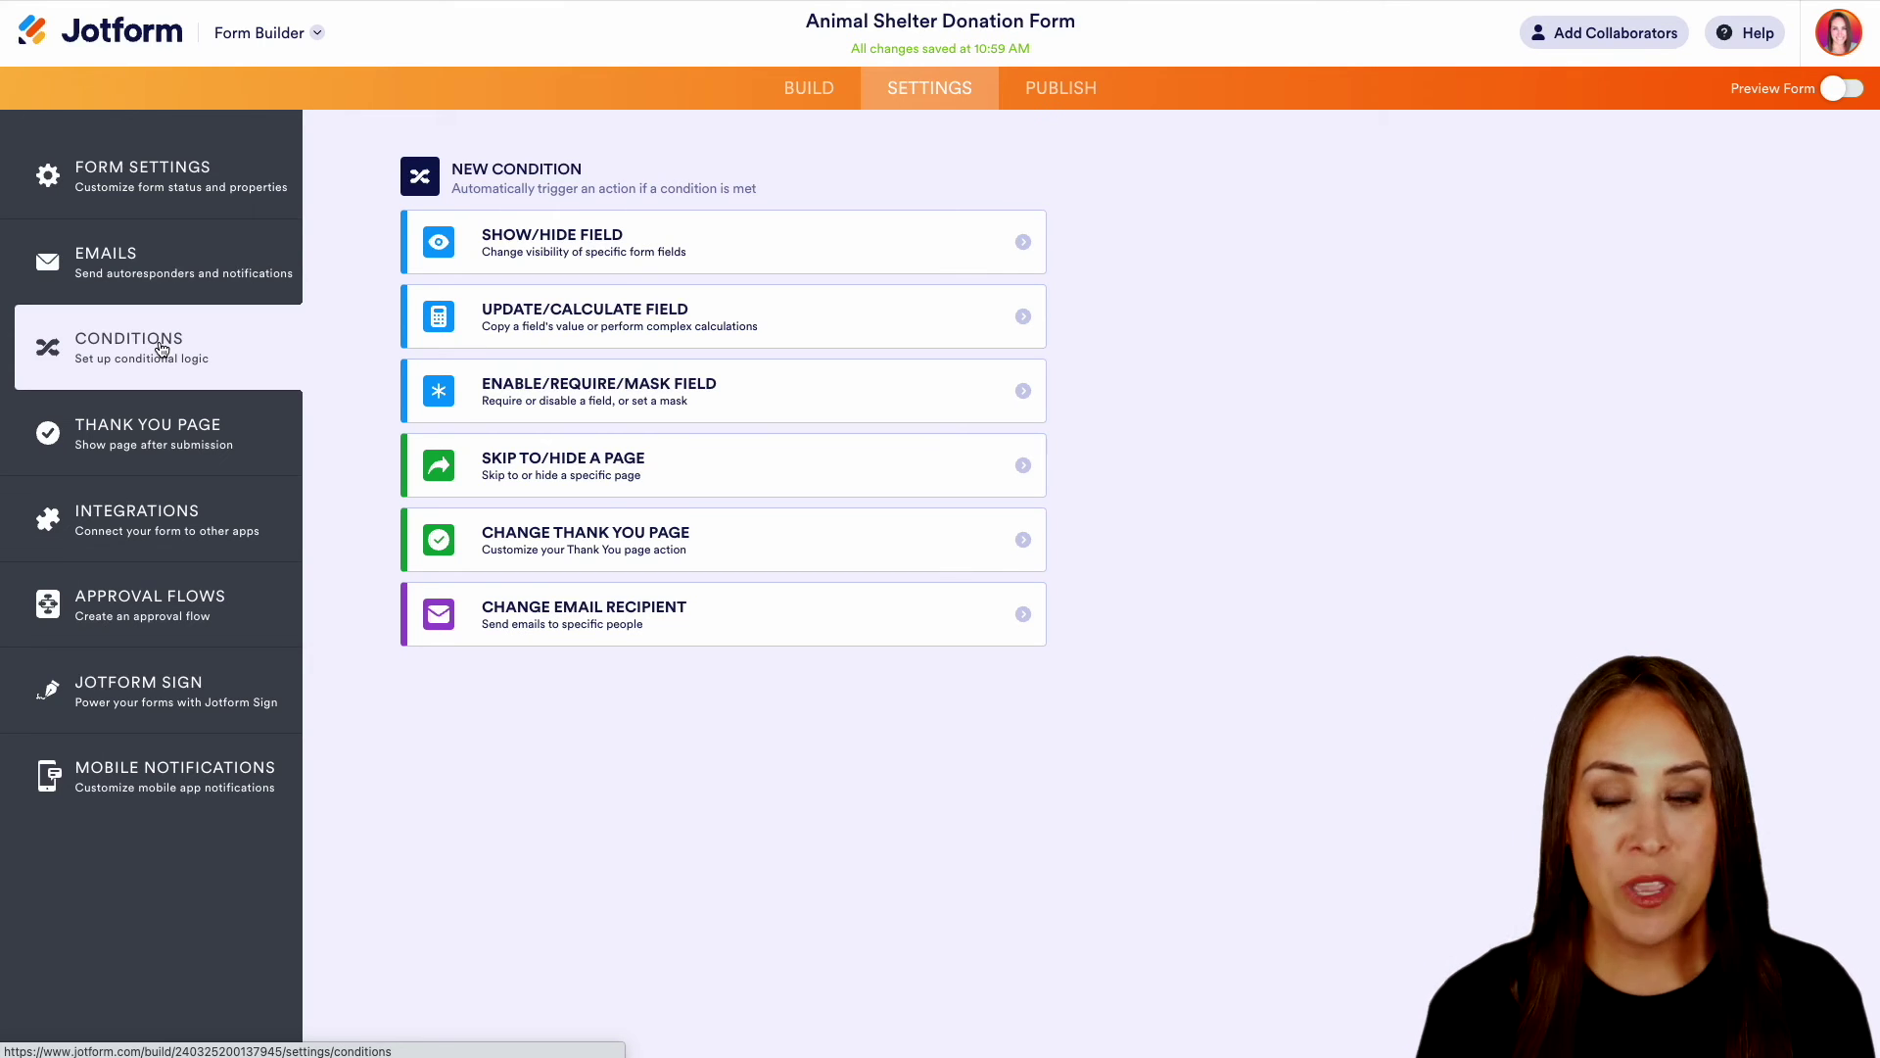
# Review the Thank You page, then view Integrations with Stripe shown connected
pyautogui.click(161, 429)
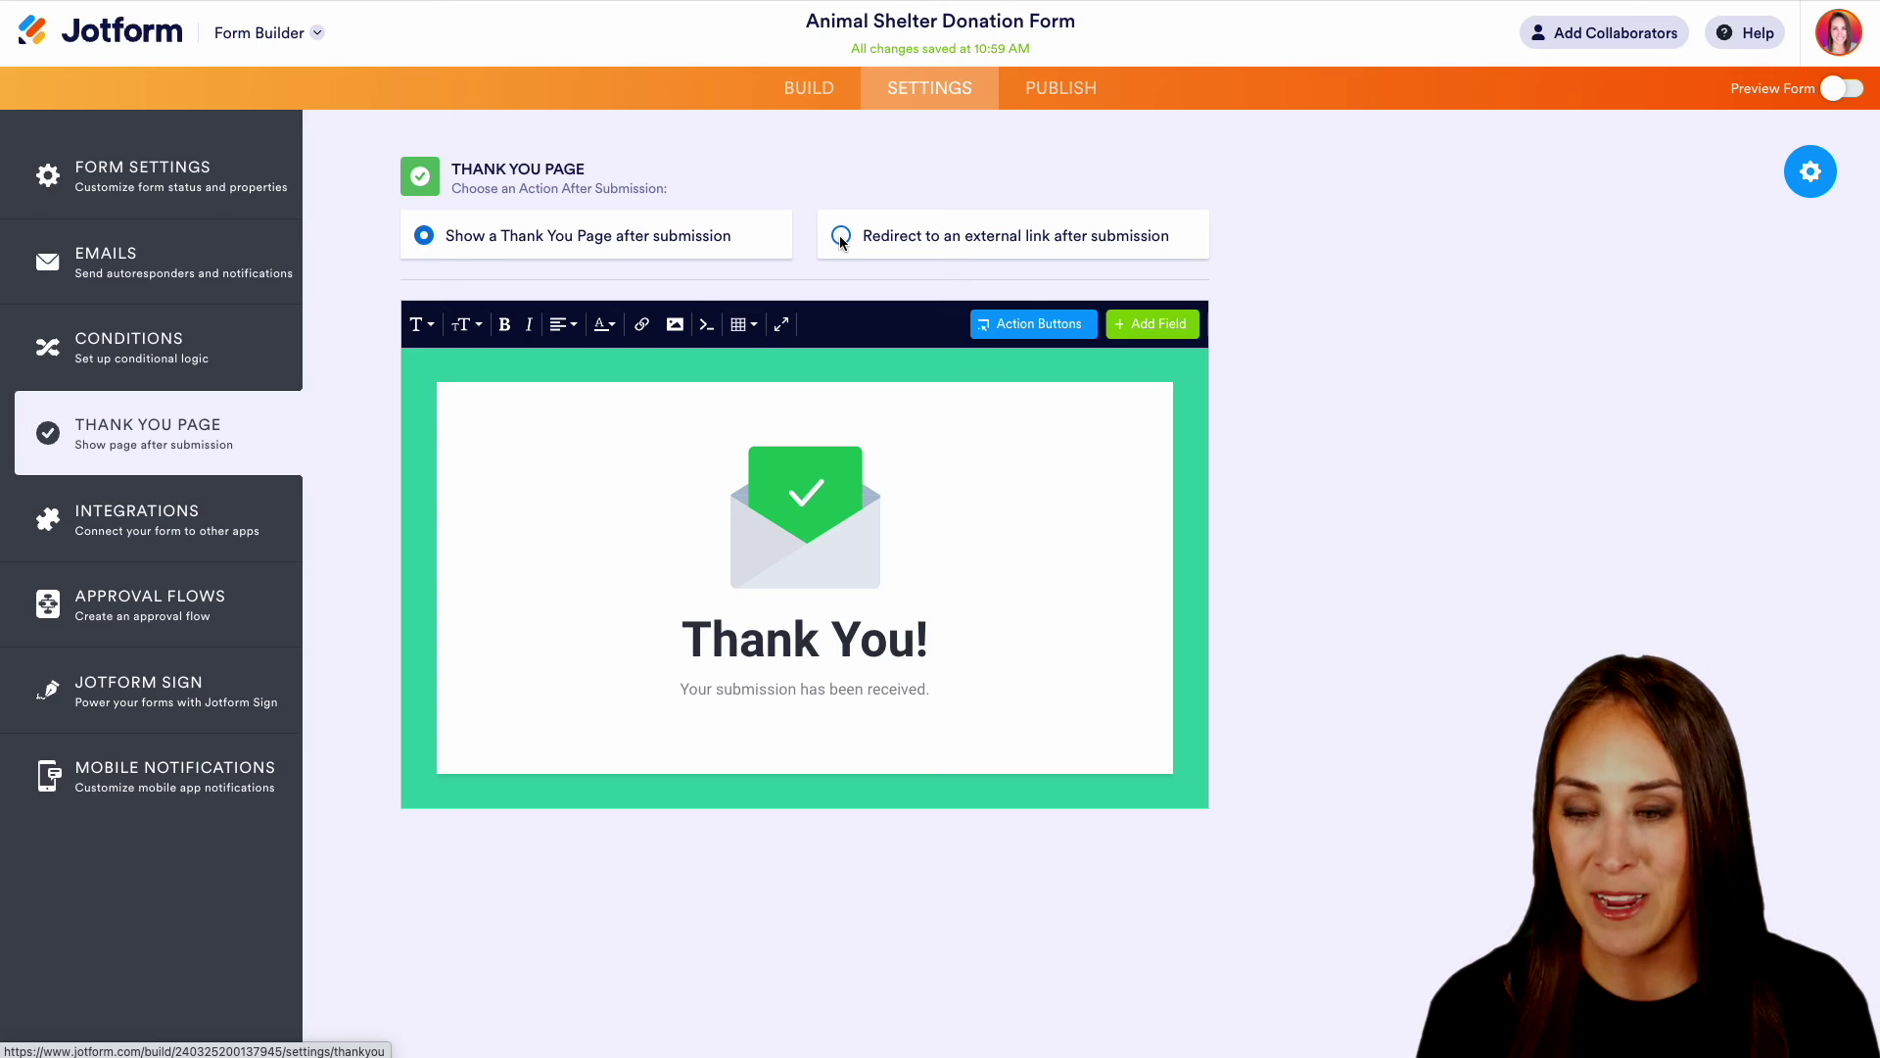
pyautogui.click(125, 530)
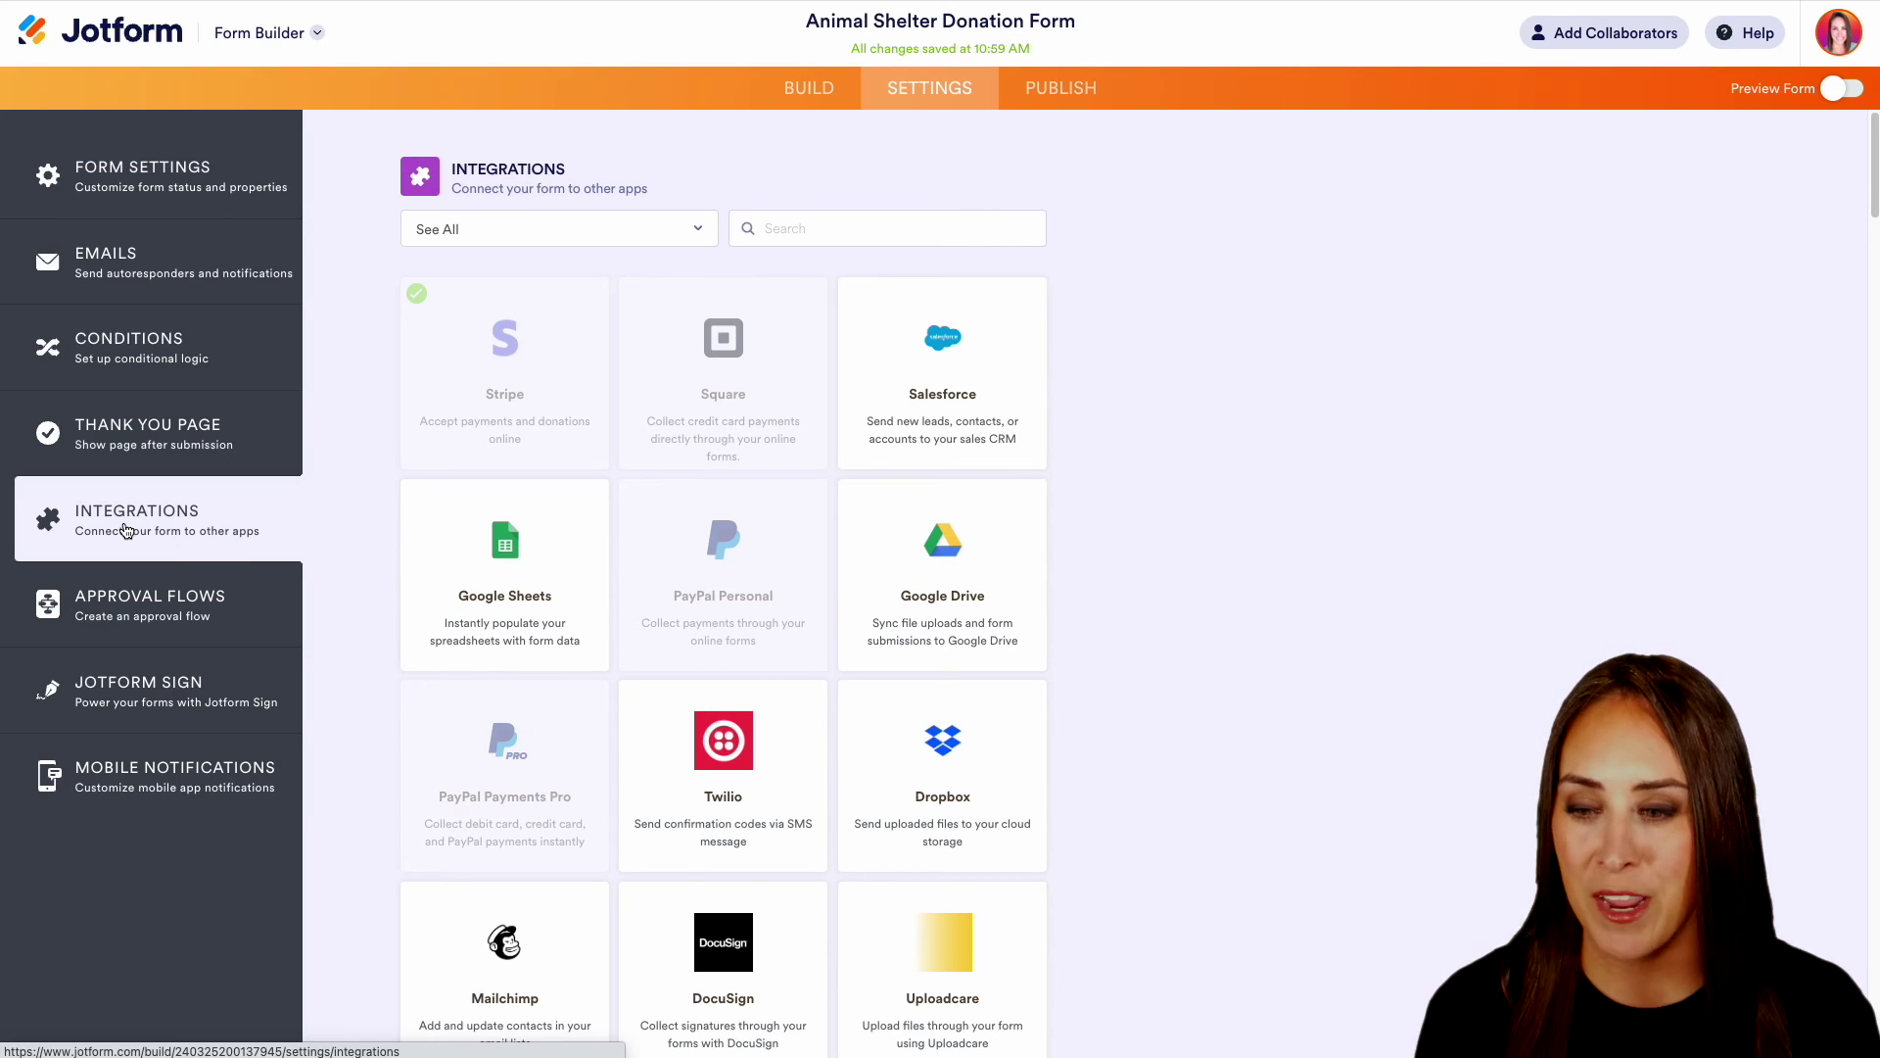
# Copy the form's JavaScript embed code from the Publish Embed page
pyautogui.click(1077, 91)
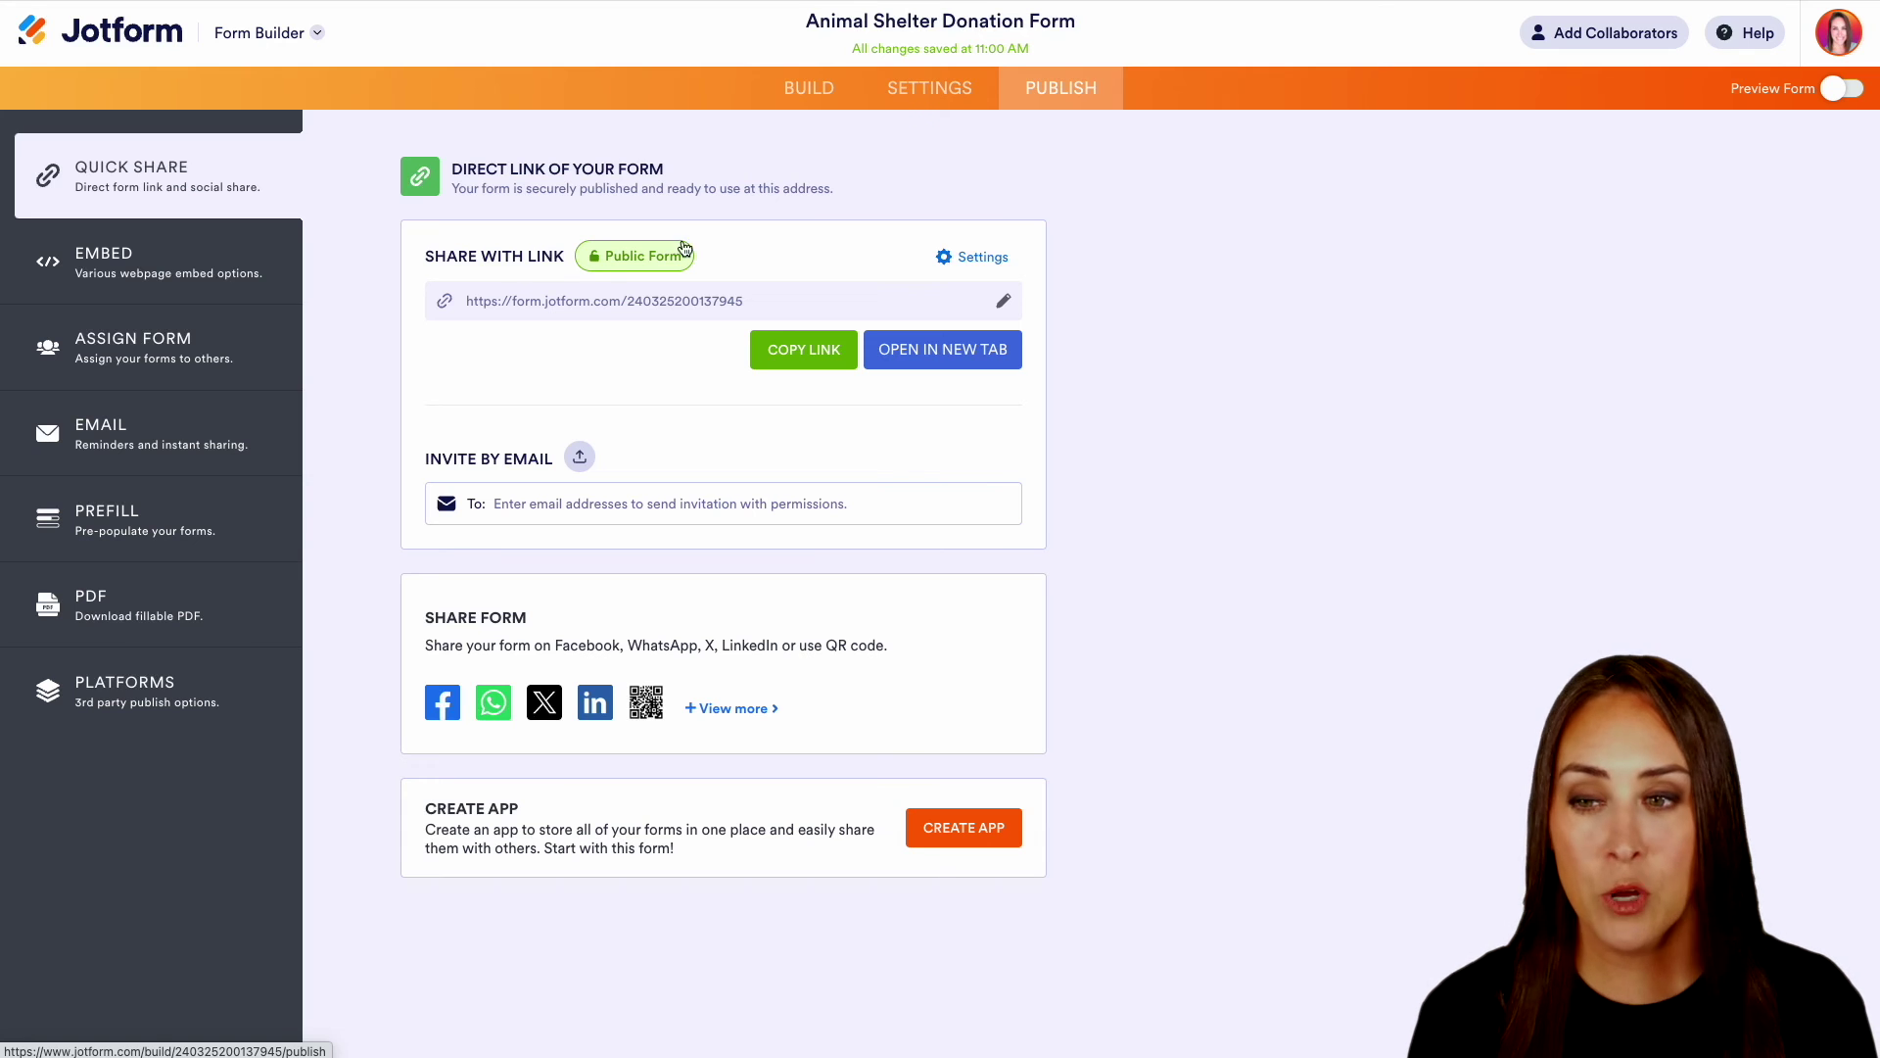
pyautogui.click(172, 264)
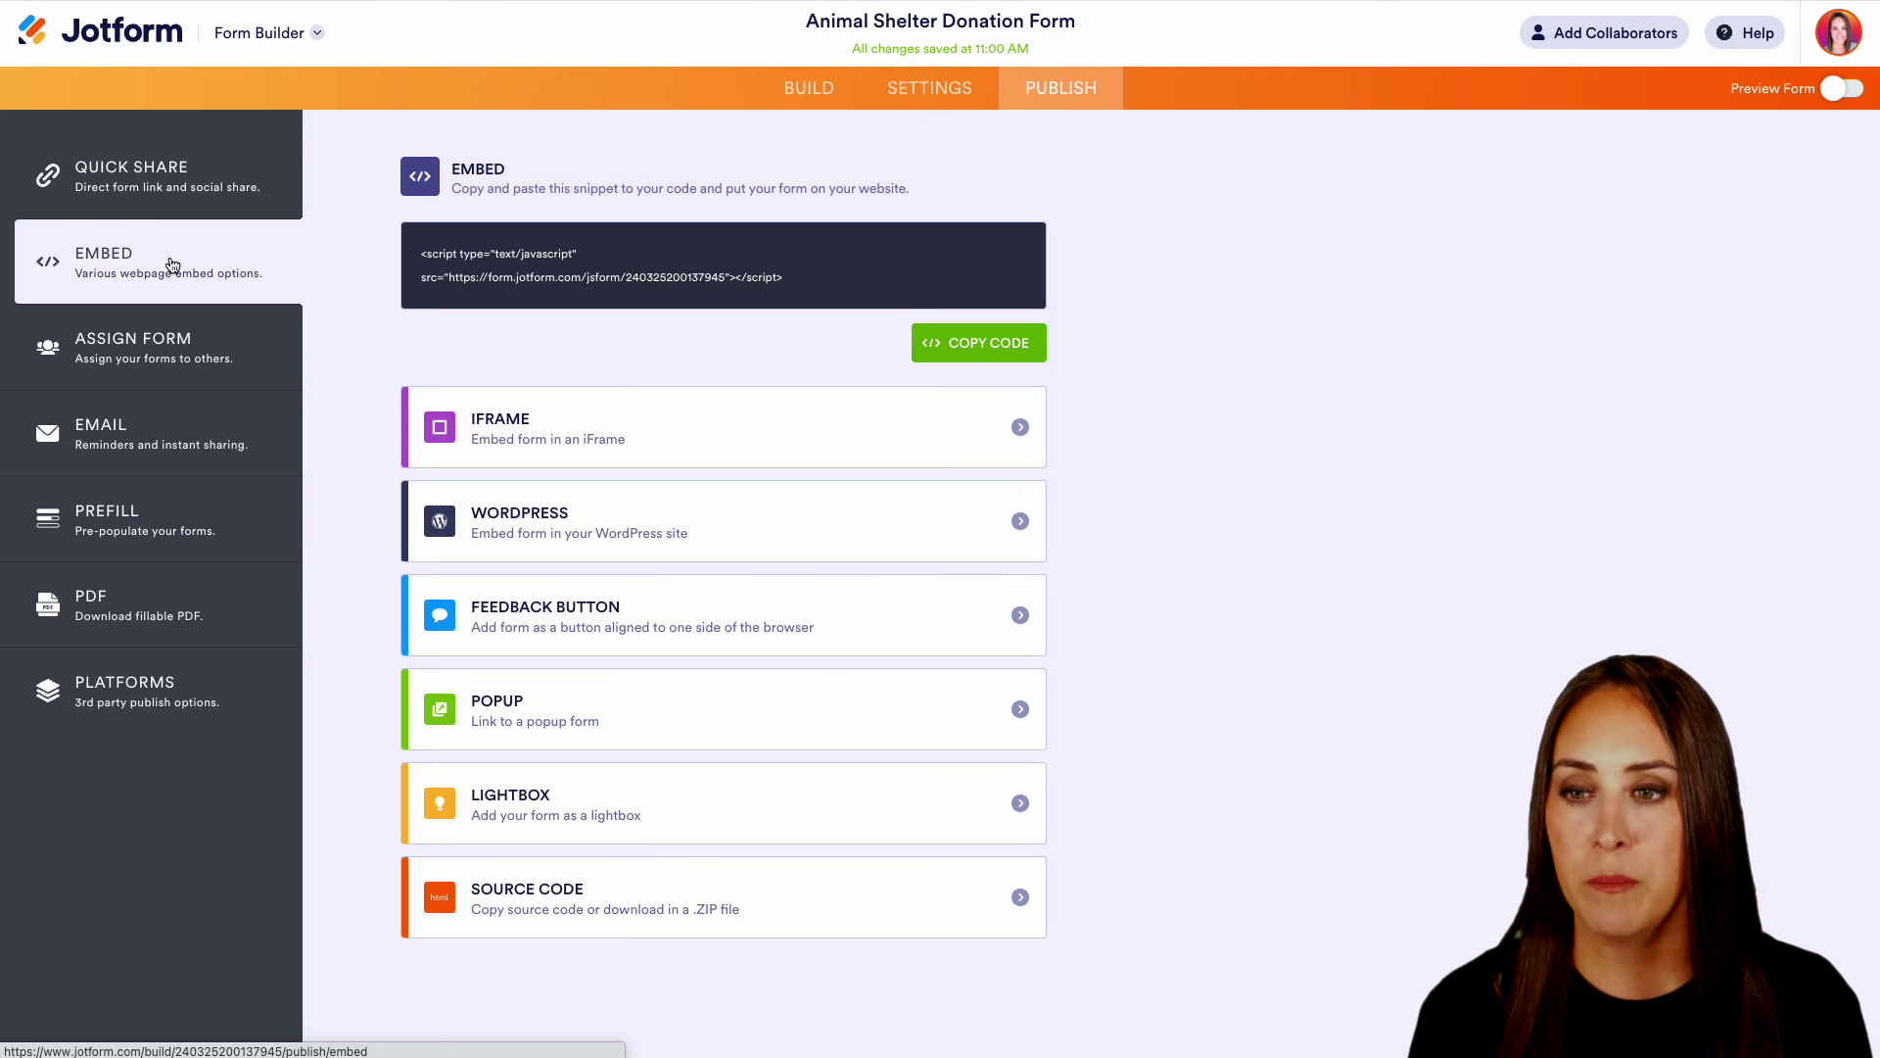
pyautogui.click(970, 348)
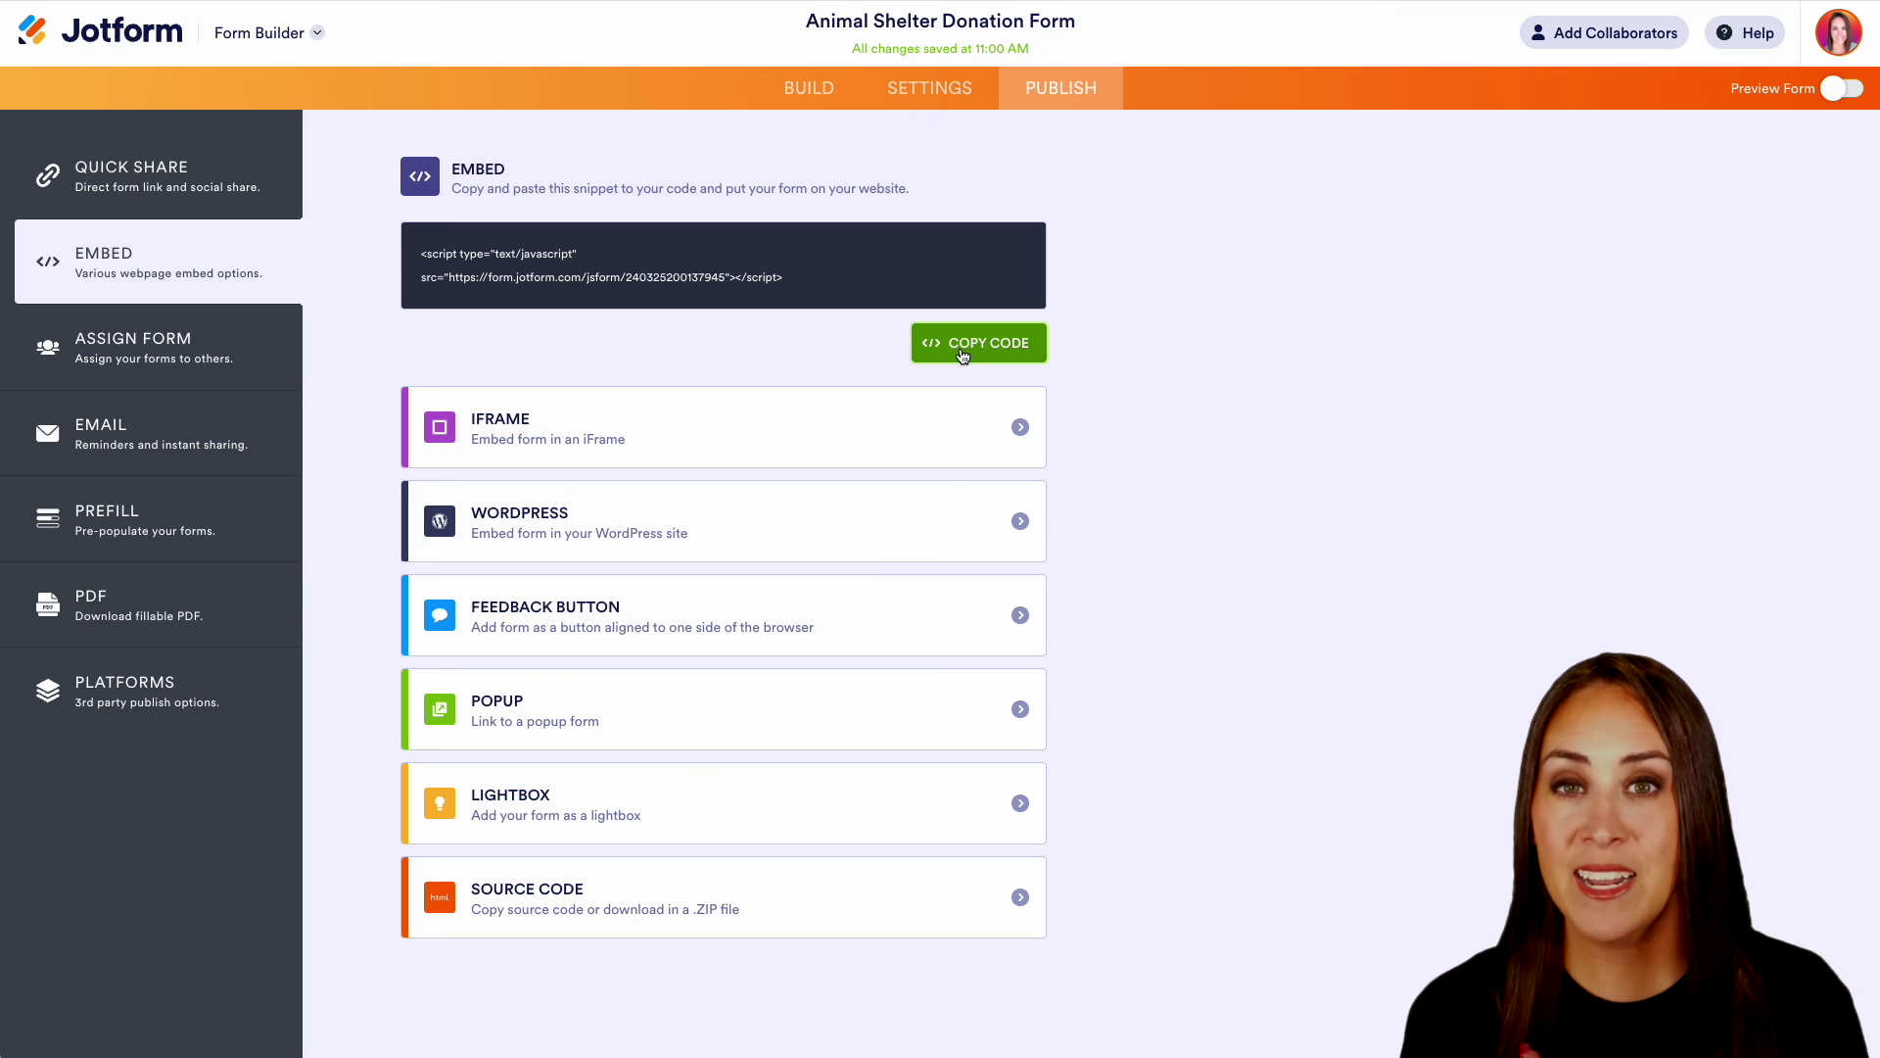
# Preview the form auto-filled with sample answers, scrolling down to the Submit button
pyautogui.click(1843, 90)
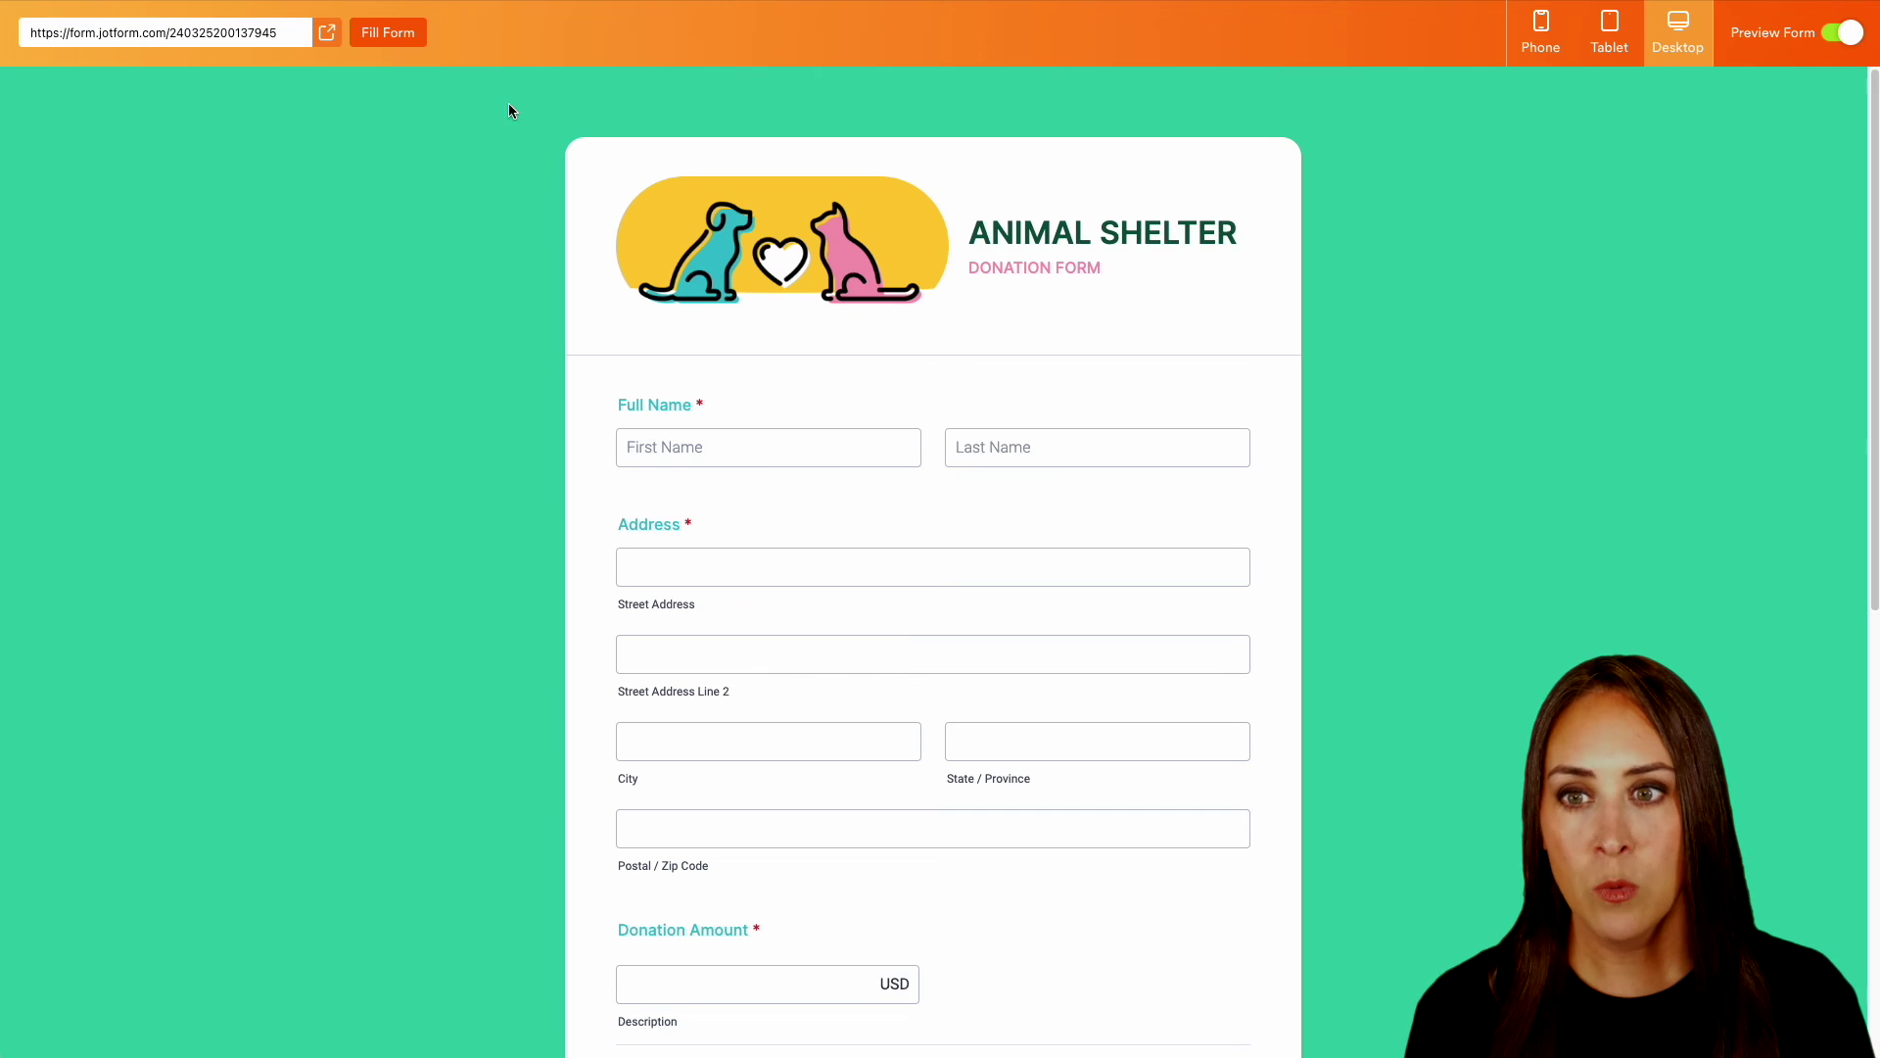
pyautogui.click(380, 37)
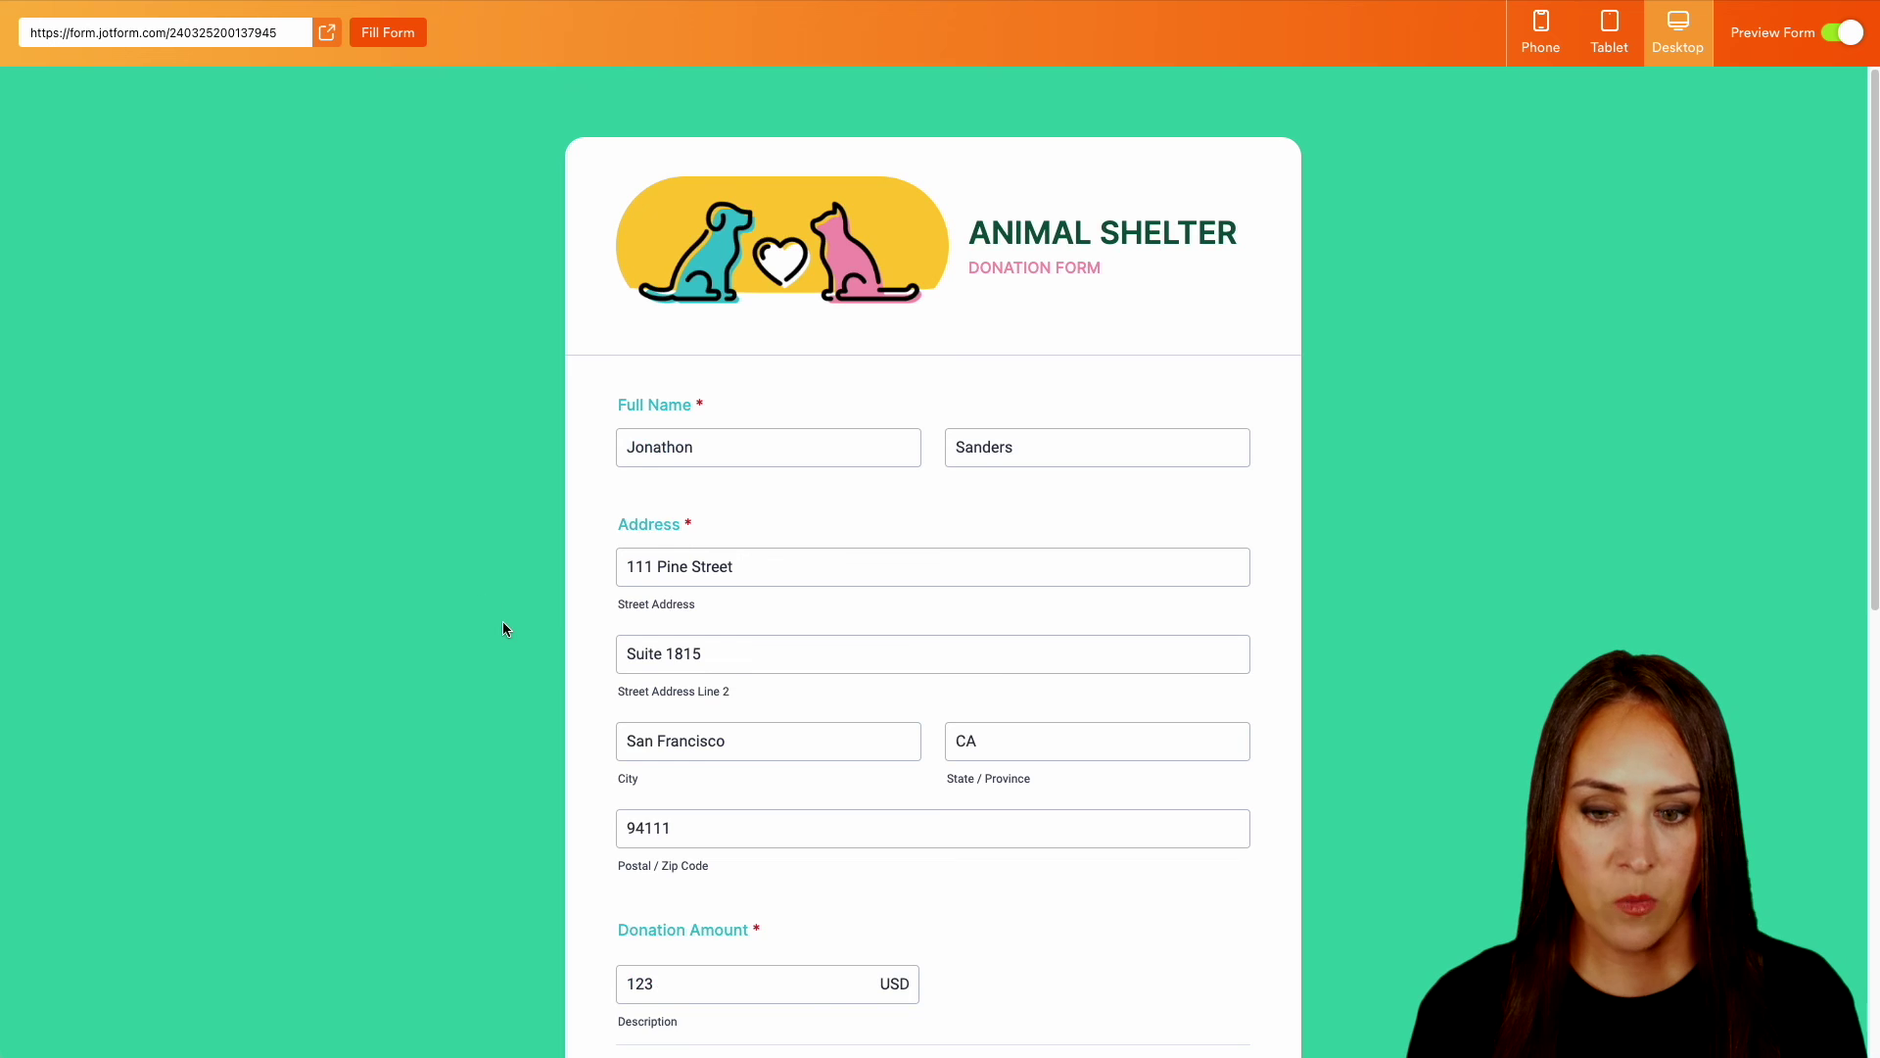
pyautogui.scroll(-6, 503, 629)
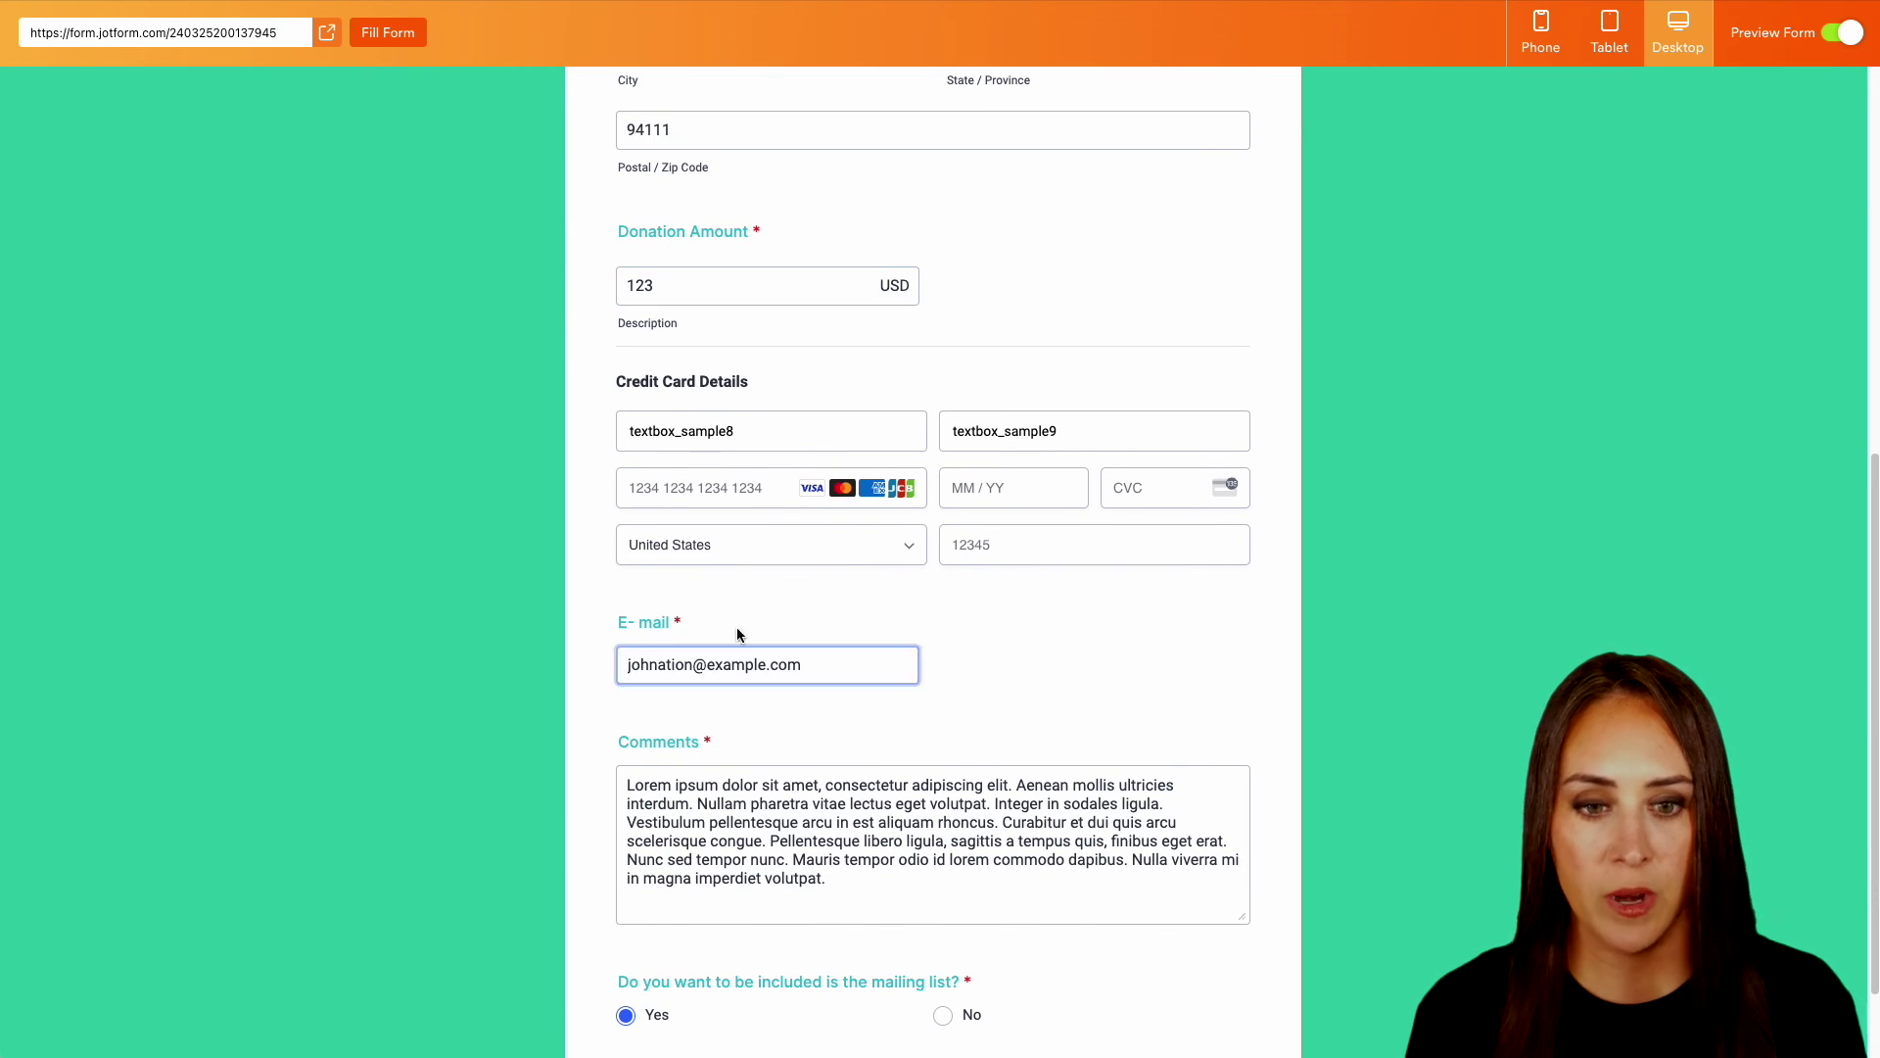
pyautogui.scroll(-1, 1187, 619)
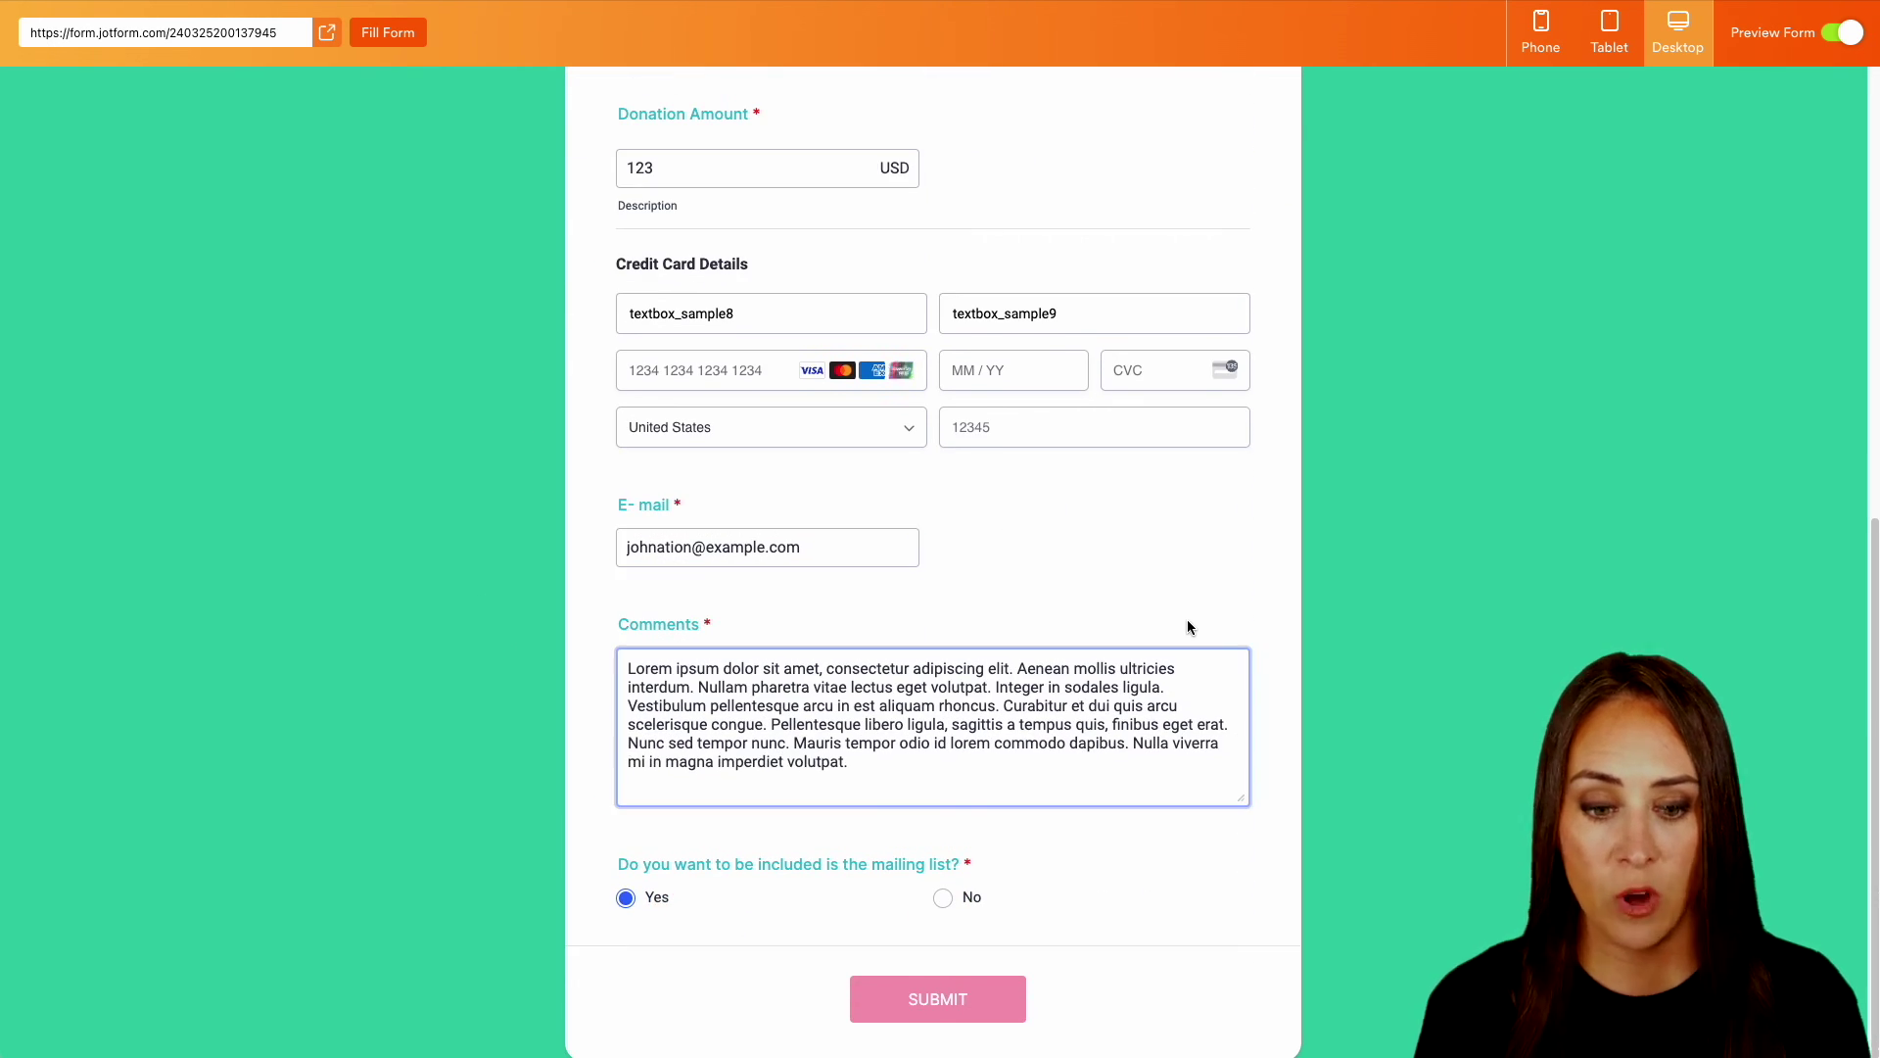